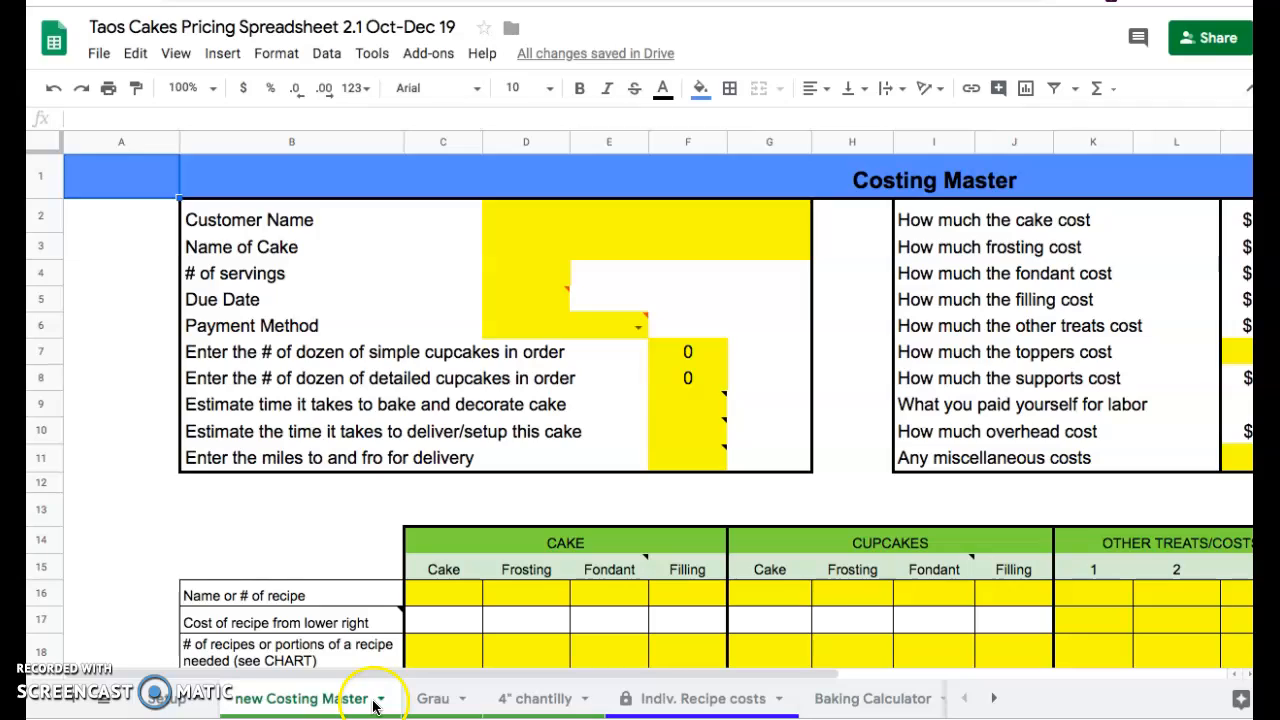
Duplicate the "new Costing Master" sheet
left_click(686, 699)
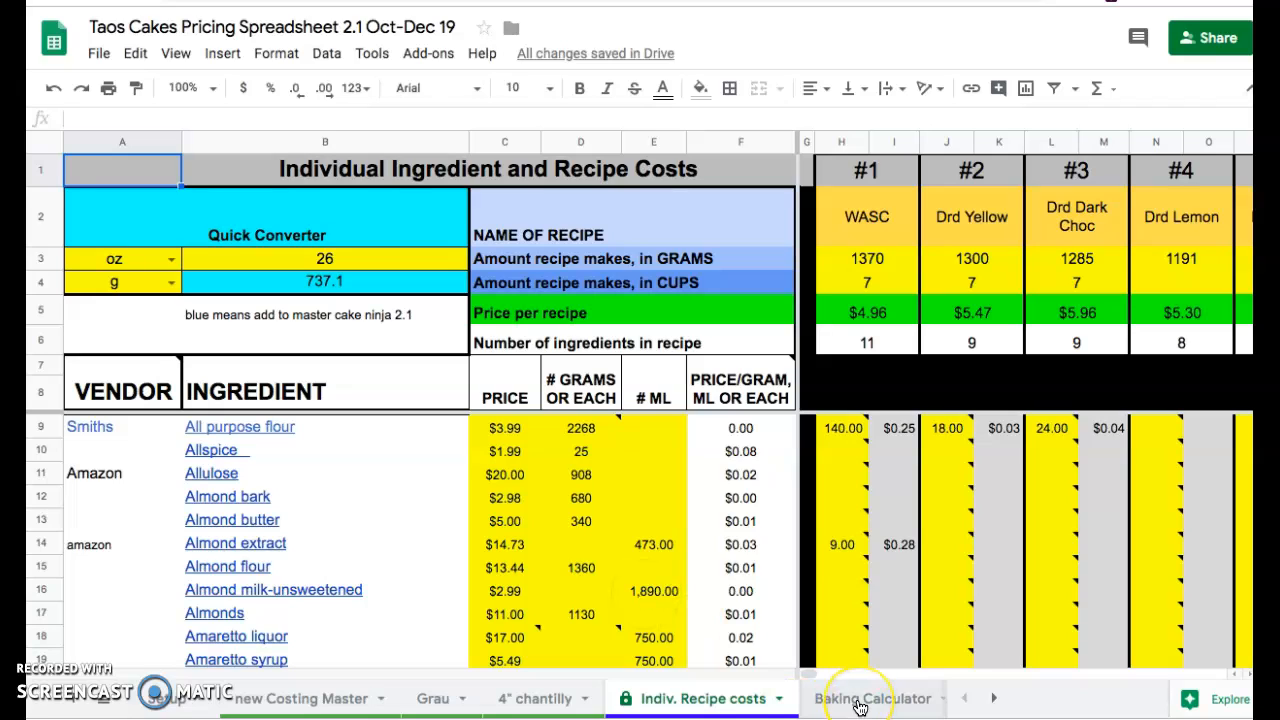
left_click(290, 699)
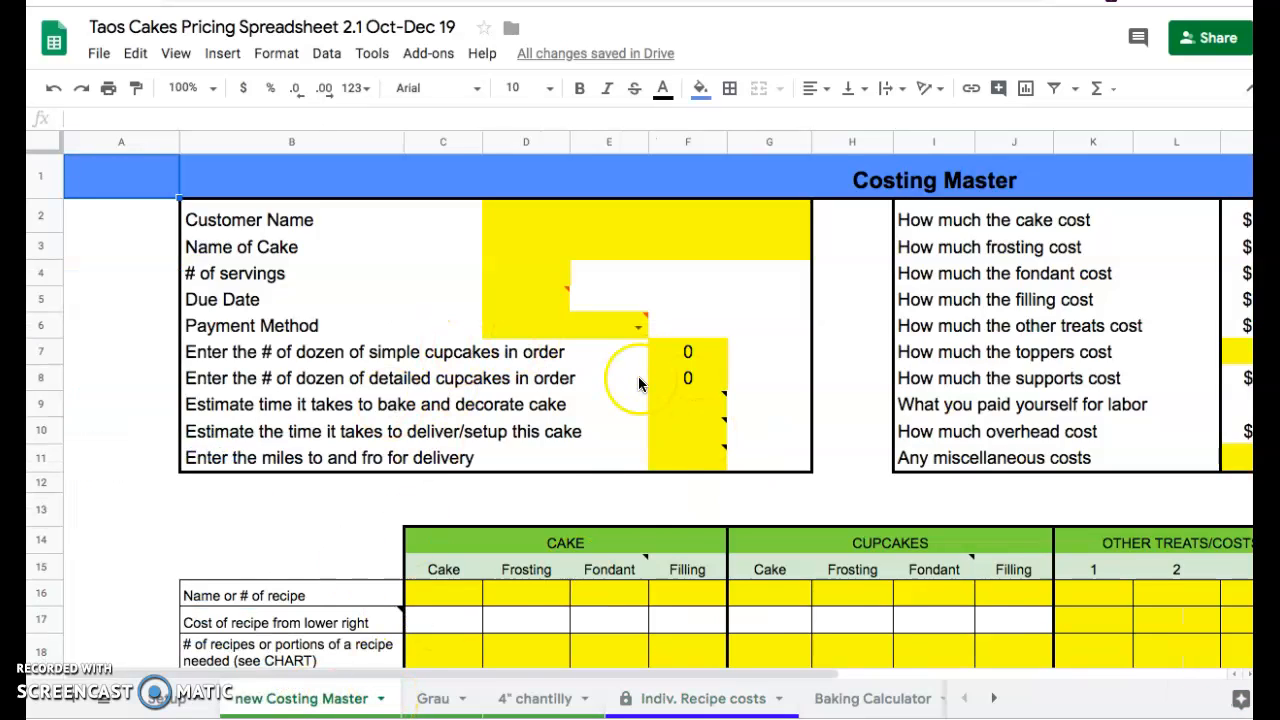
left_click(382, 706)
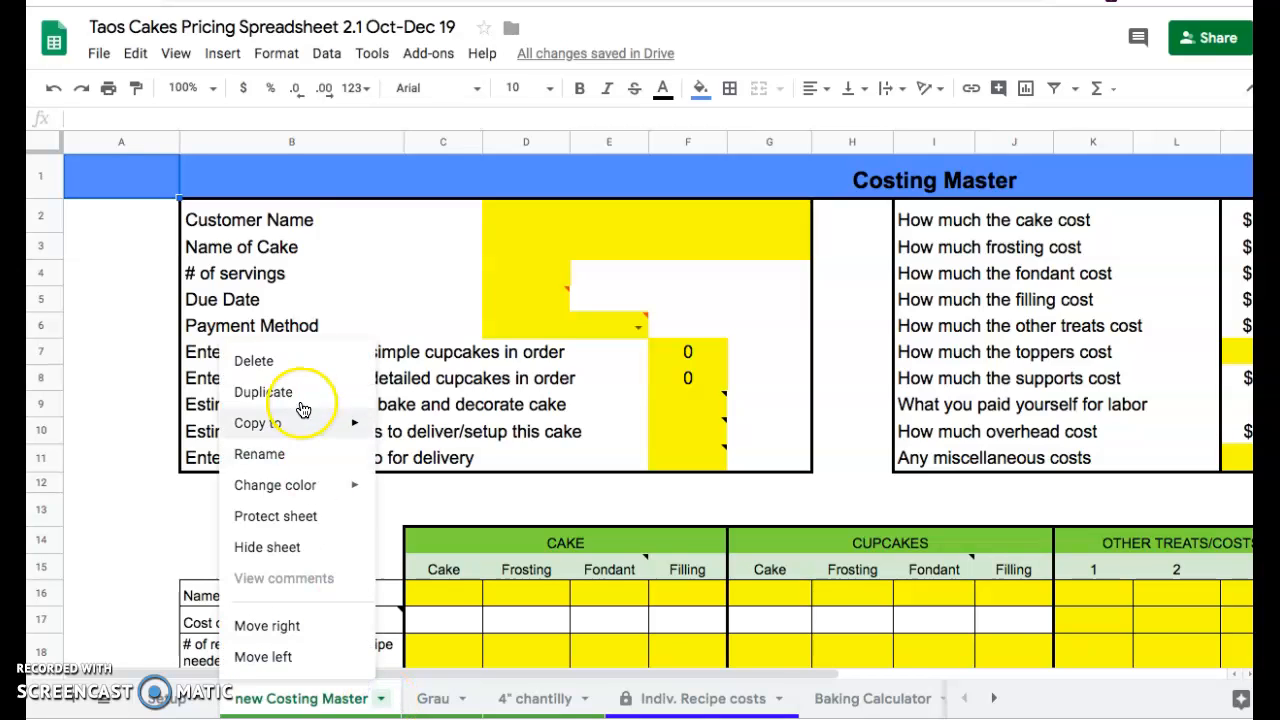
left_click(382, 706)
left_click(382, 706)
left_click(282, 394)
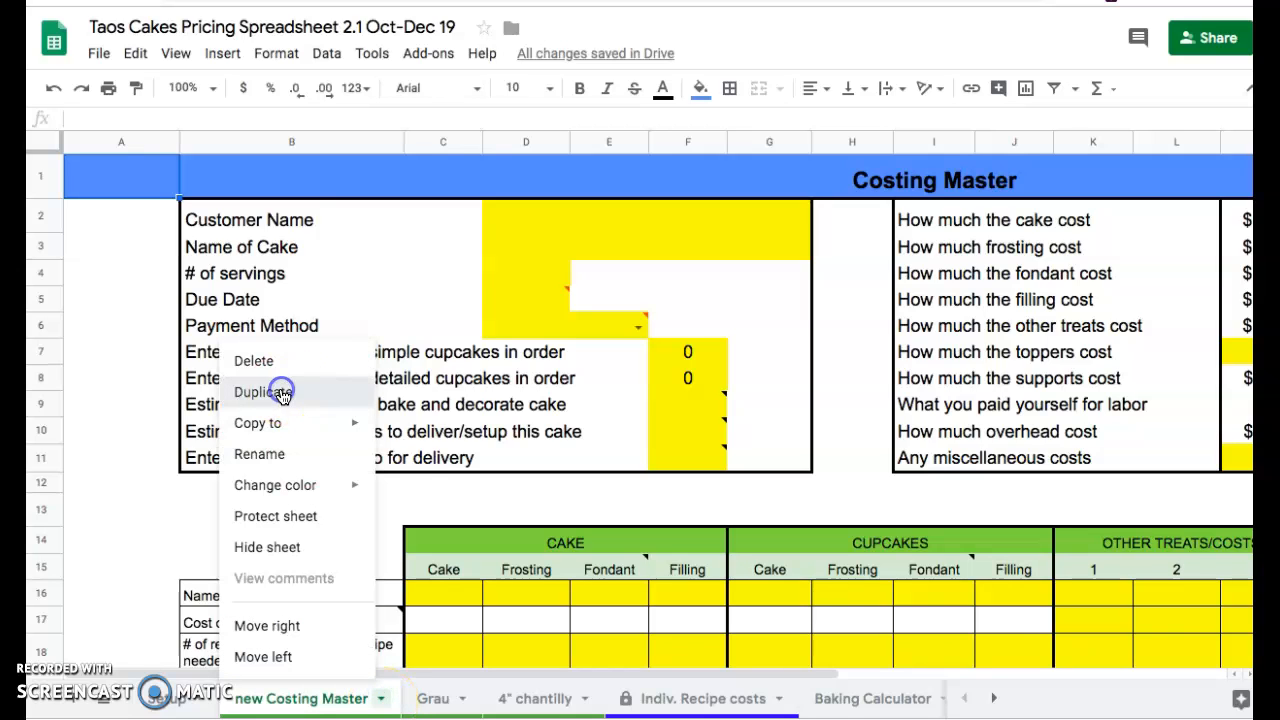
Rename the copied Costing Master sheet with the customer's last name
left_click(527, 700)
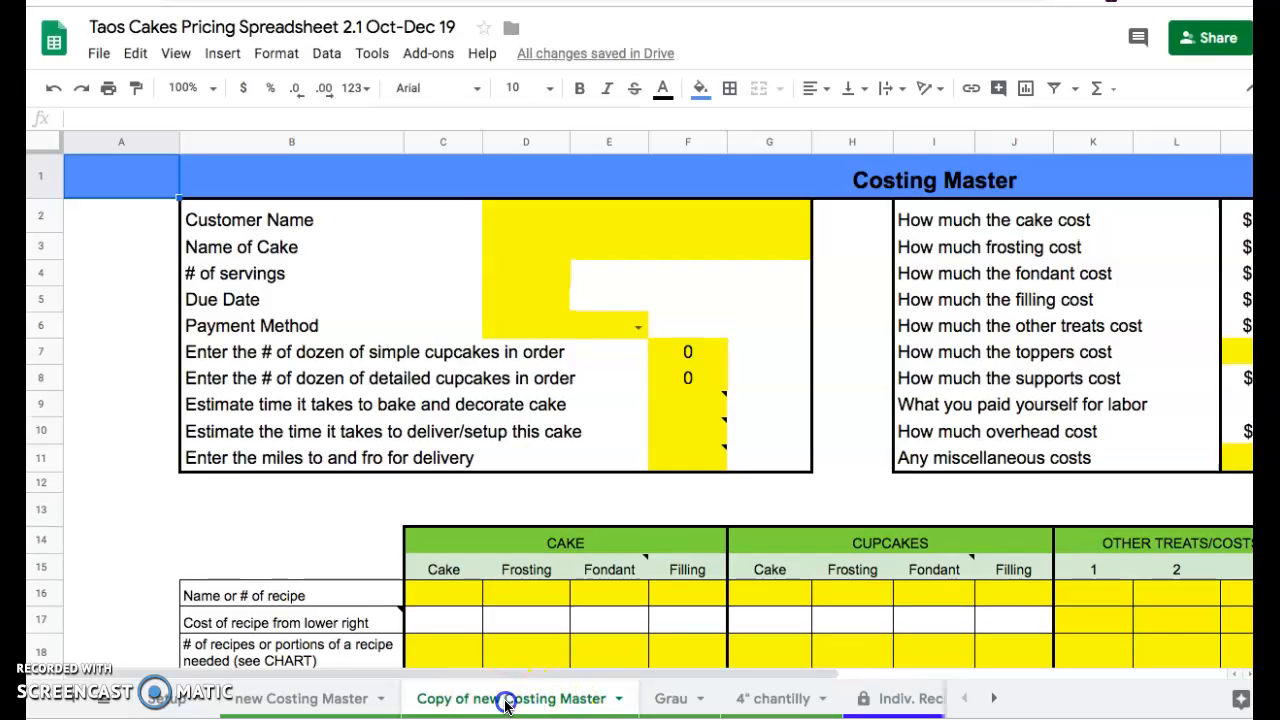
double_click(507, 700)
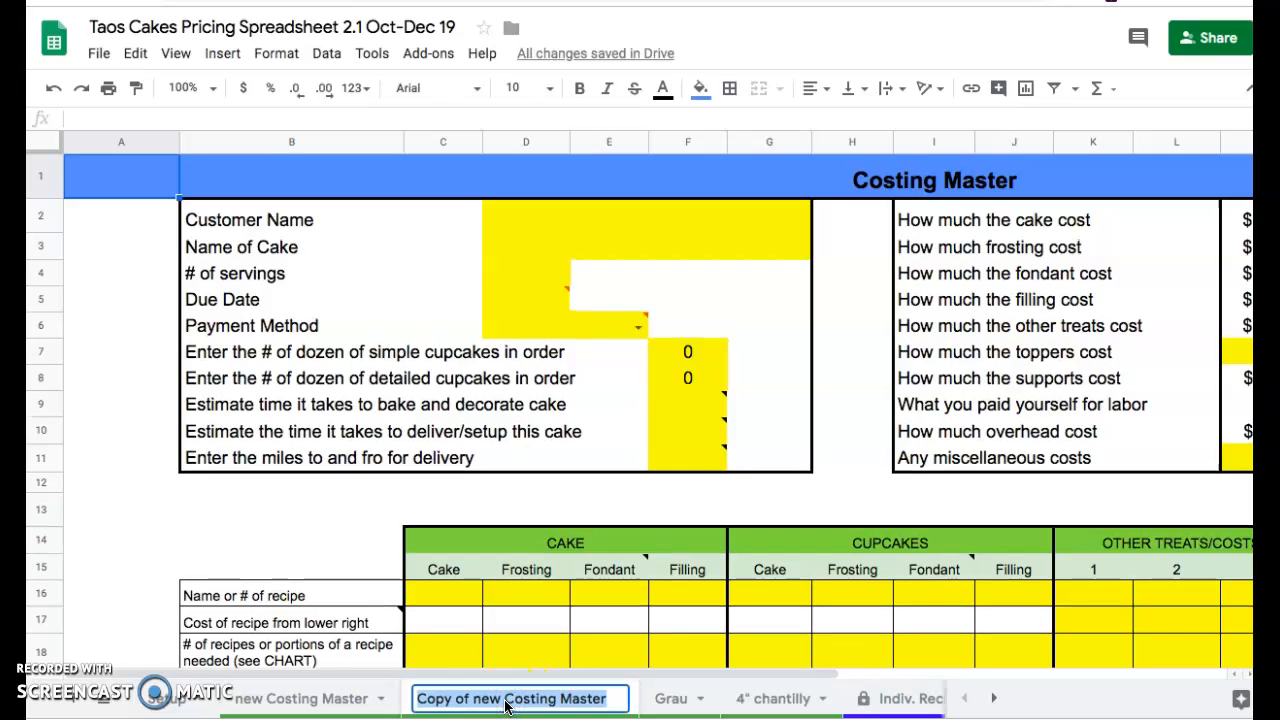
type("Ortiz")
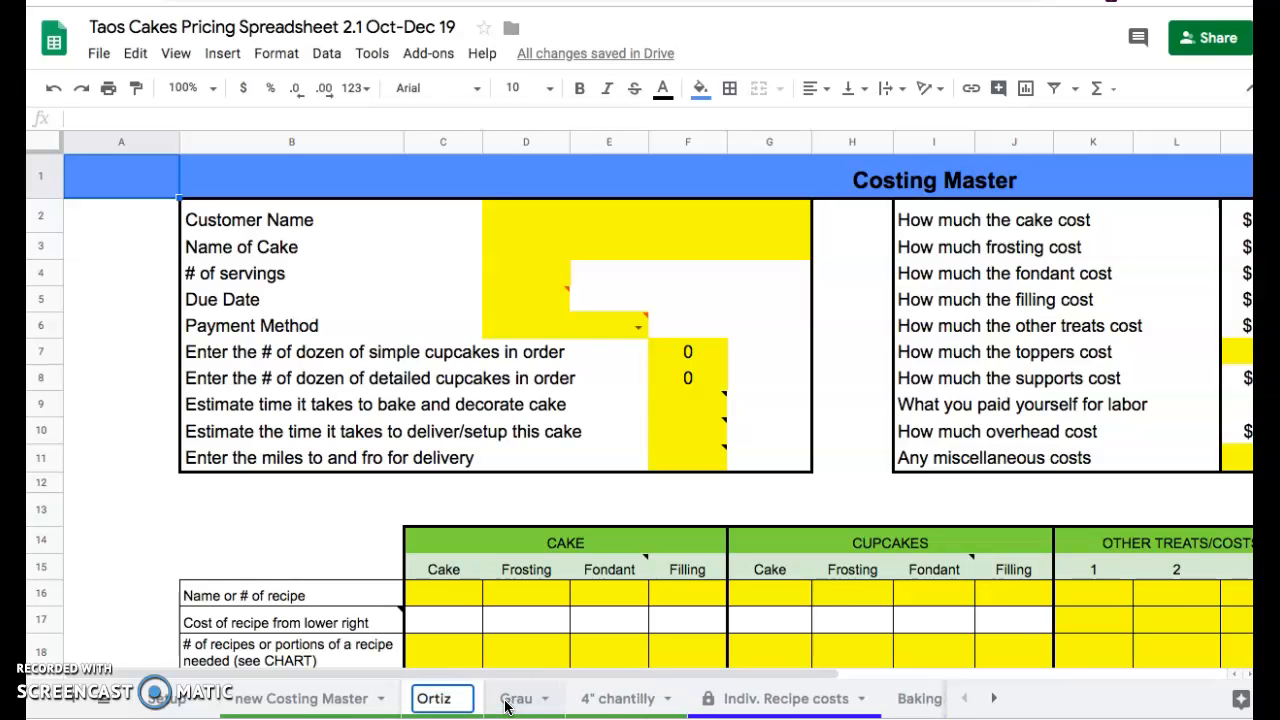
key("Return")
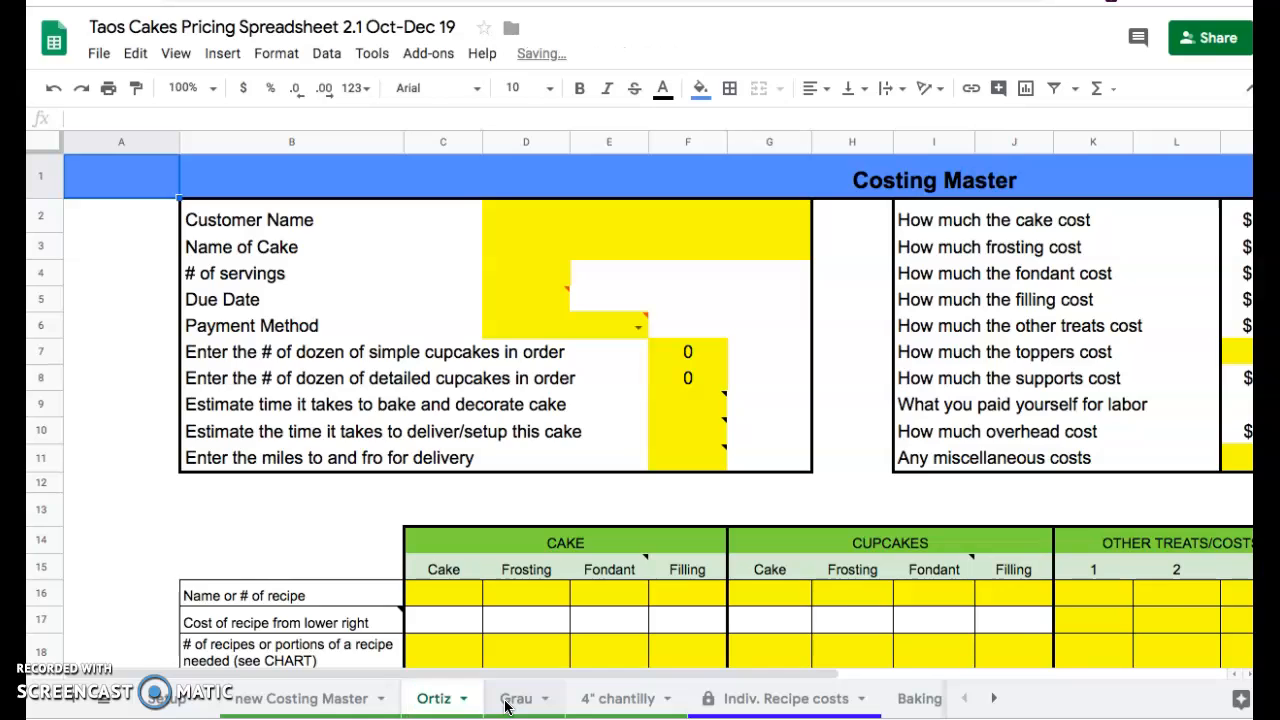
Fill in the customer's last name, the cake name "choc with choc drip" and 35 servings on the order sheet
left_click(503, 214)
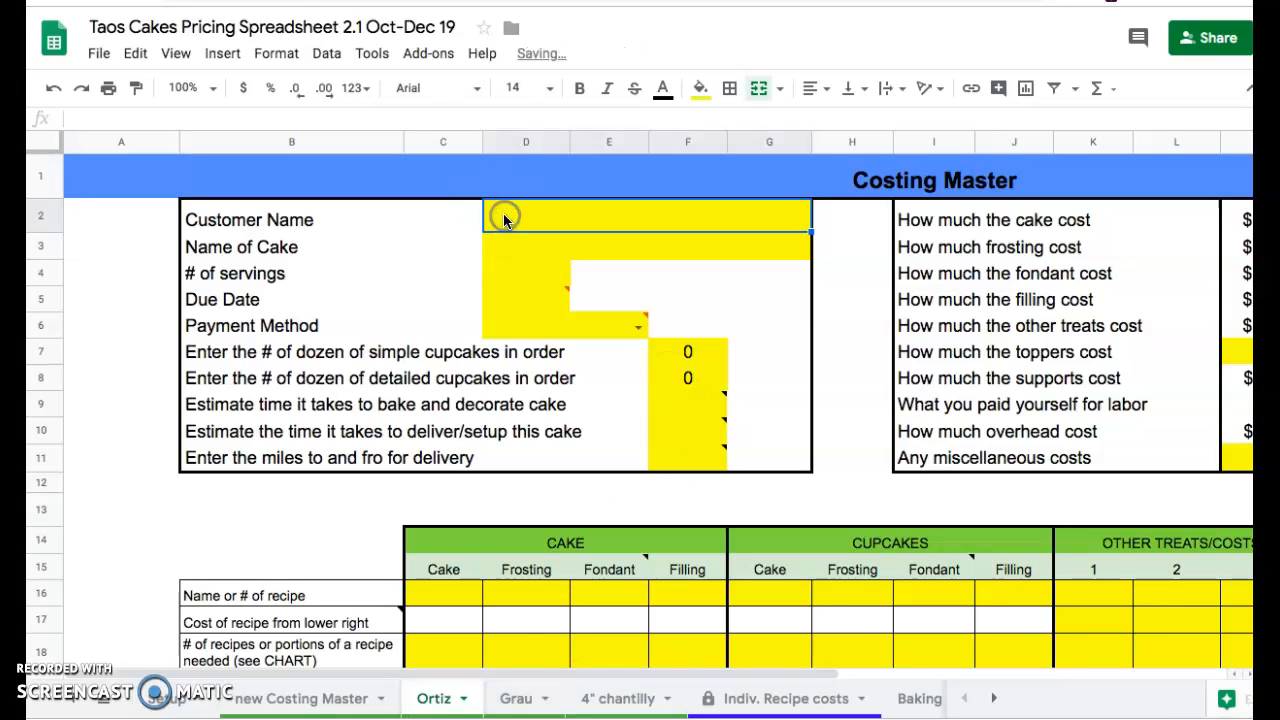
type("Ortiz")
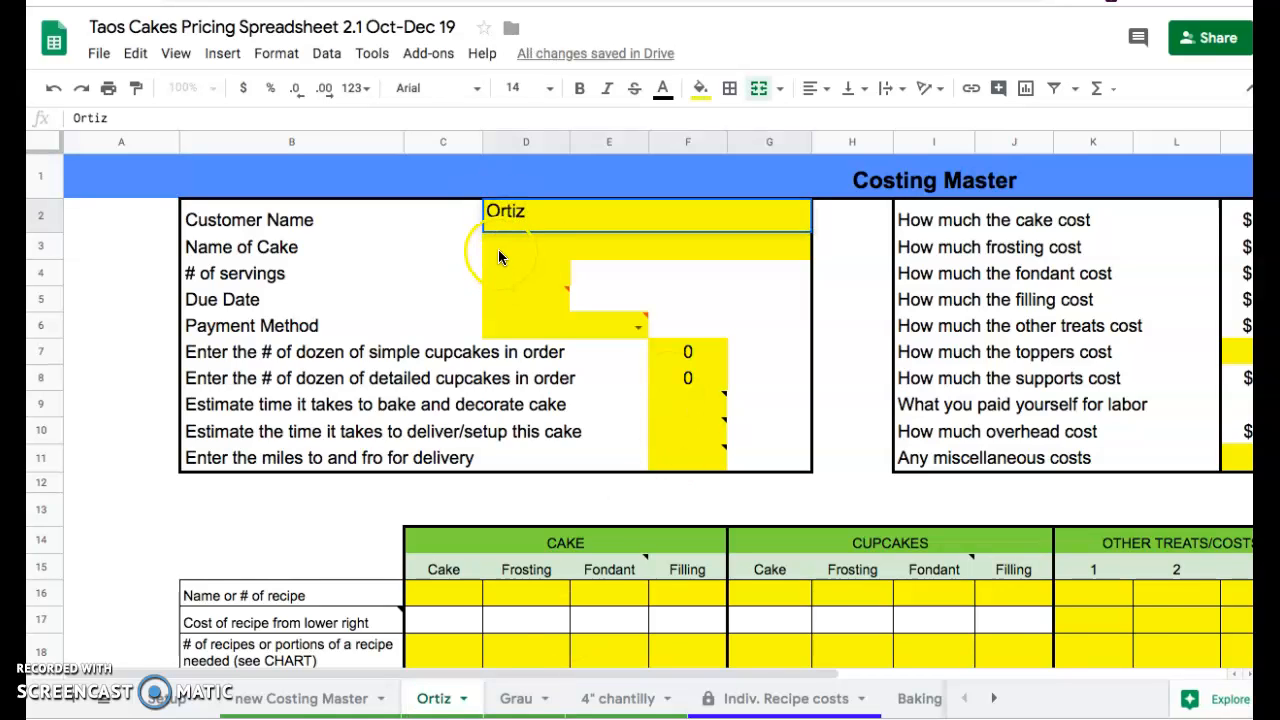
left_click(494, 242)
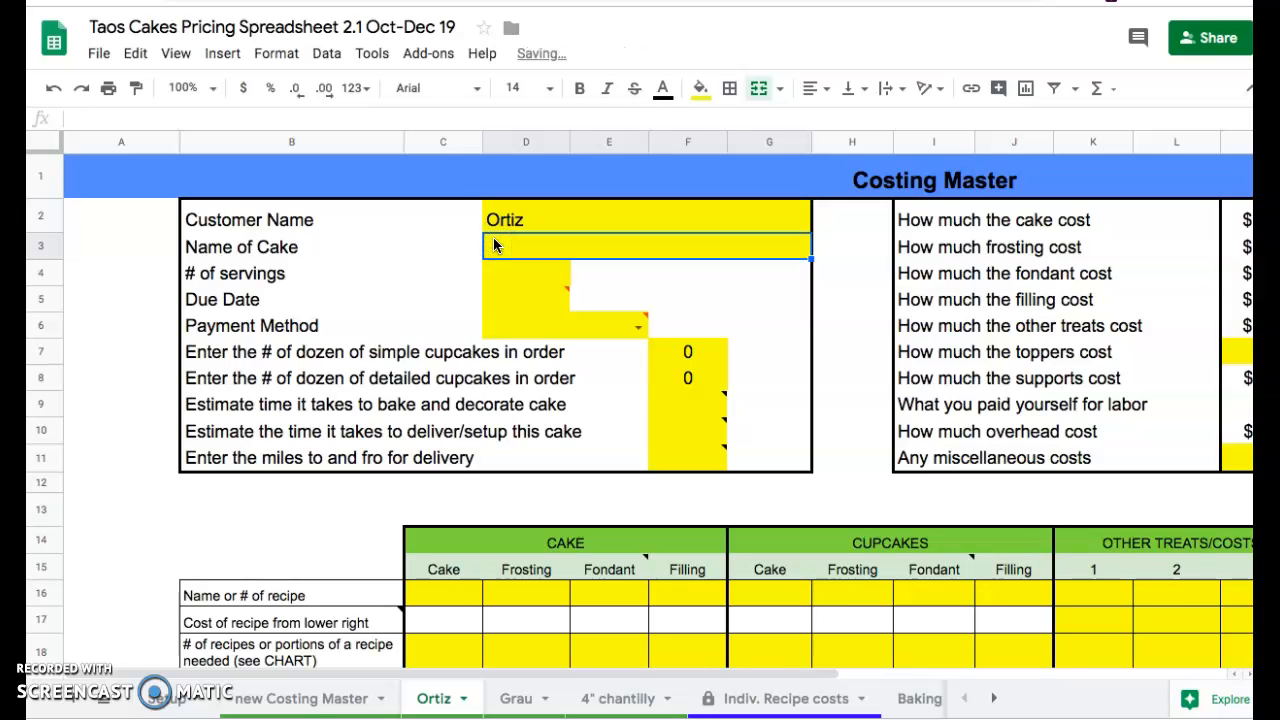
type("choc with choc drip")
left_click(530, 277)
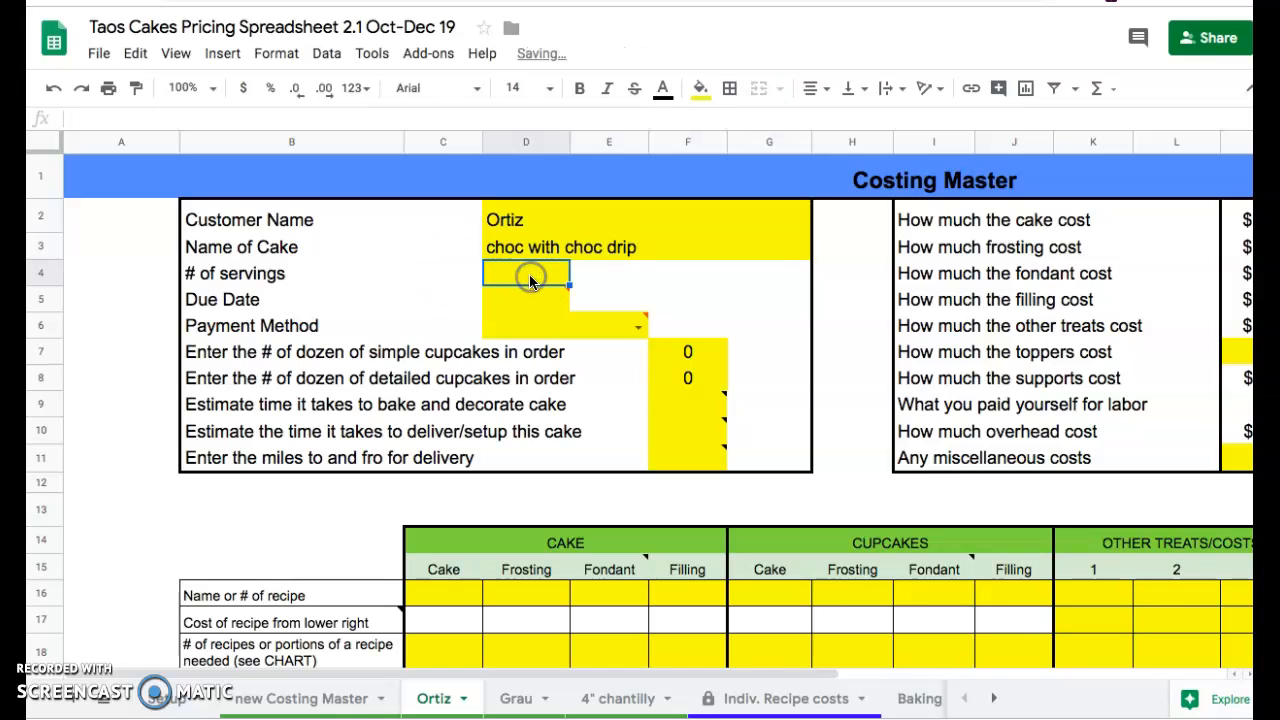
type("35")
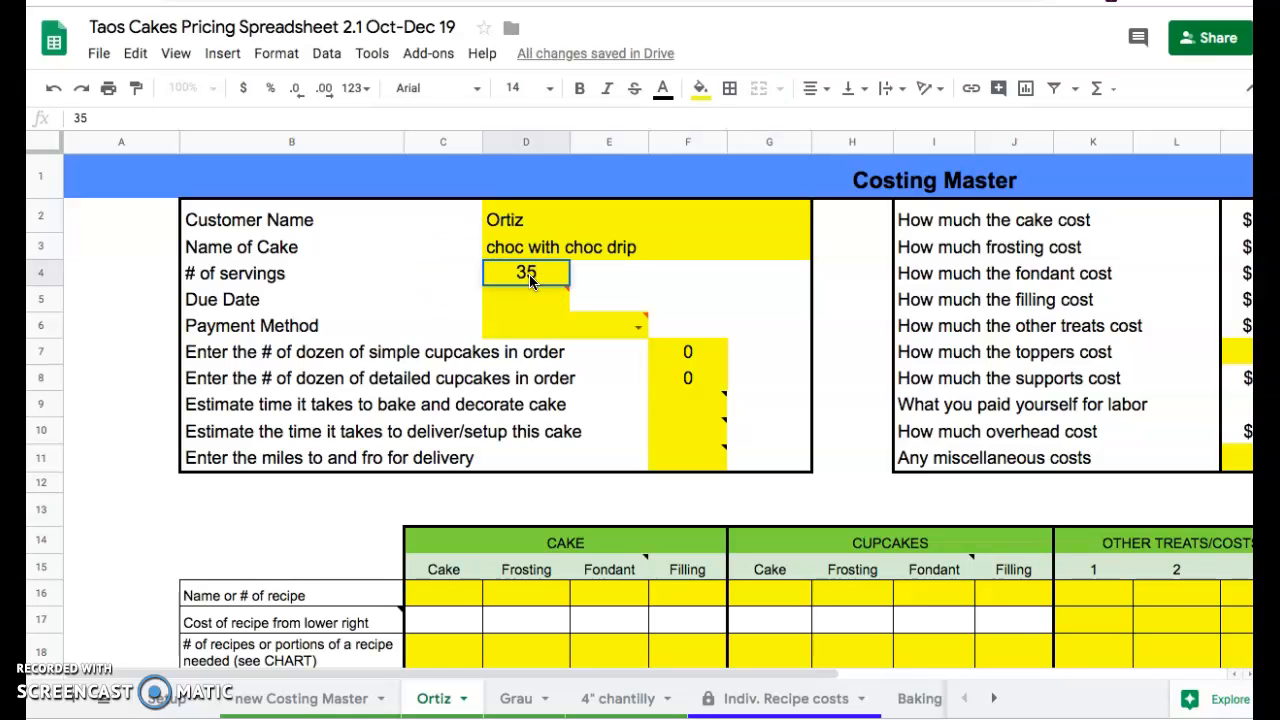
Set the order's due date to 2019-12-04 and its payment method to PayPal
left_click(543, 306)
left_click(543, 306)
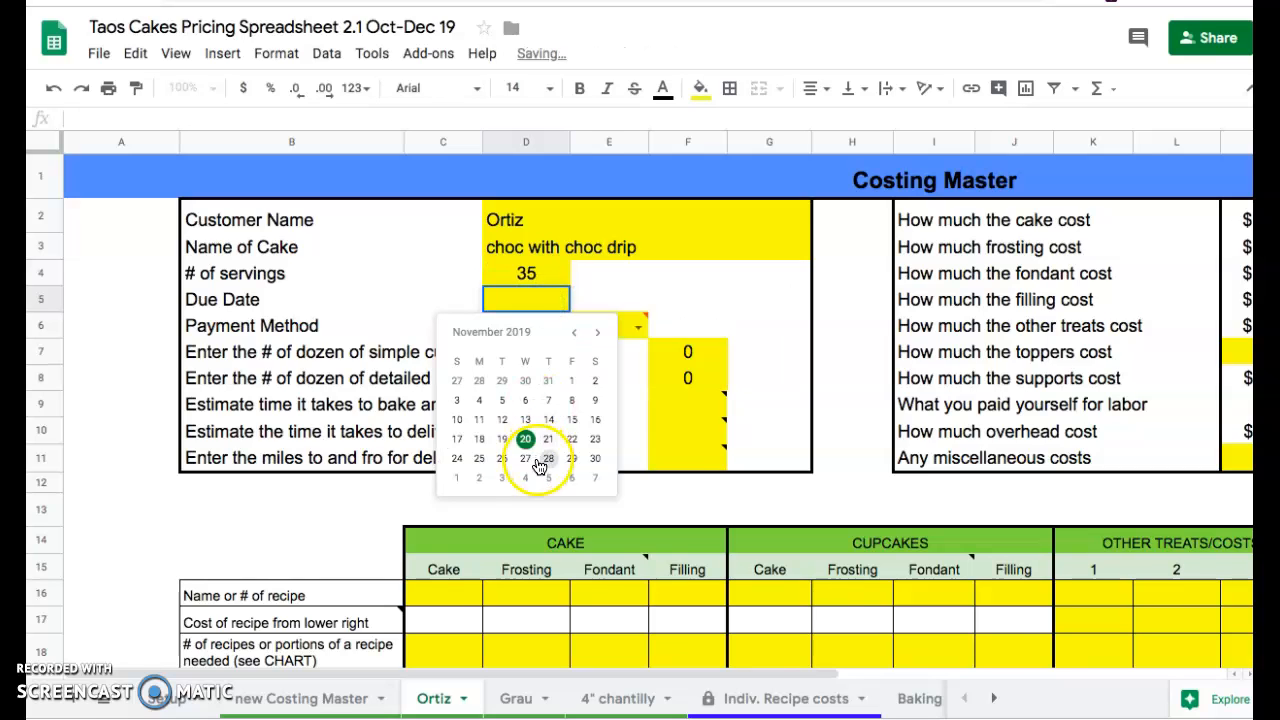
left_click(528, 477)
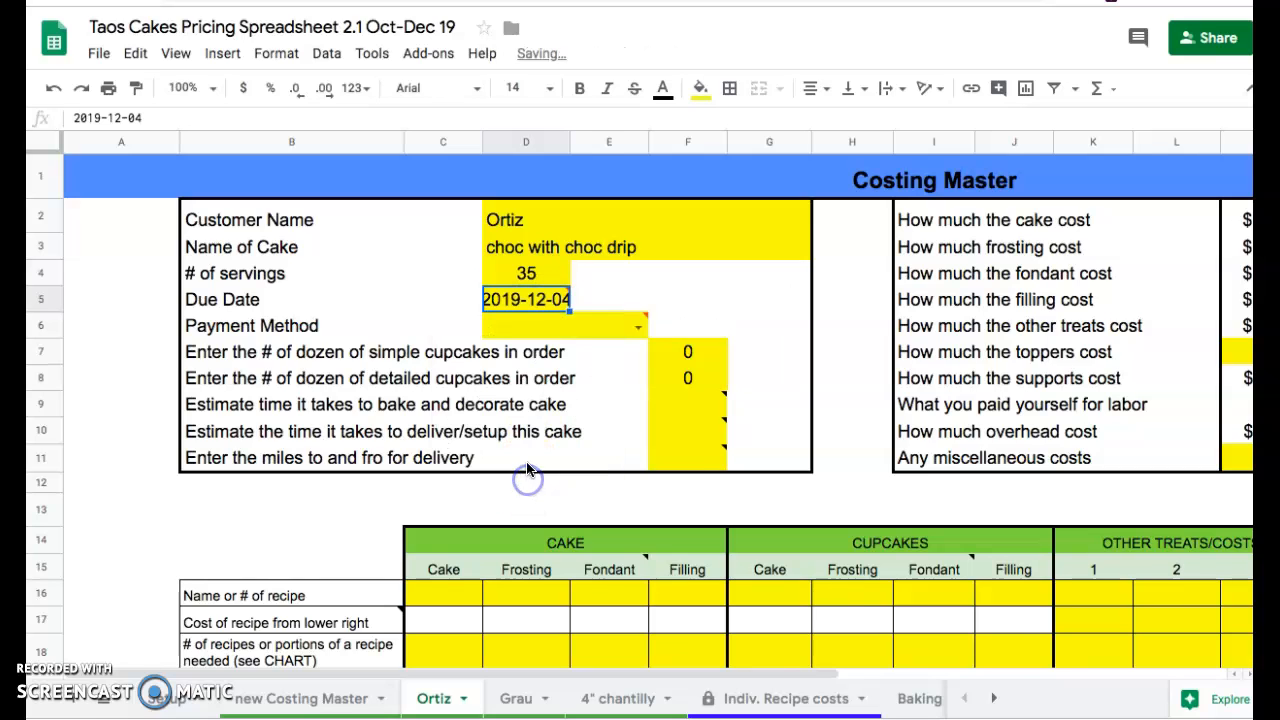
left_click(639, 328)
left_click(549, 430)
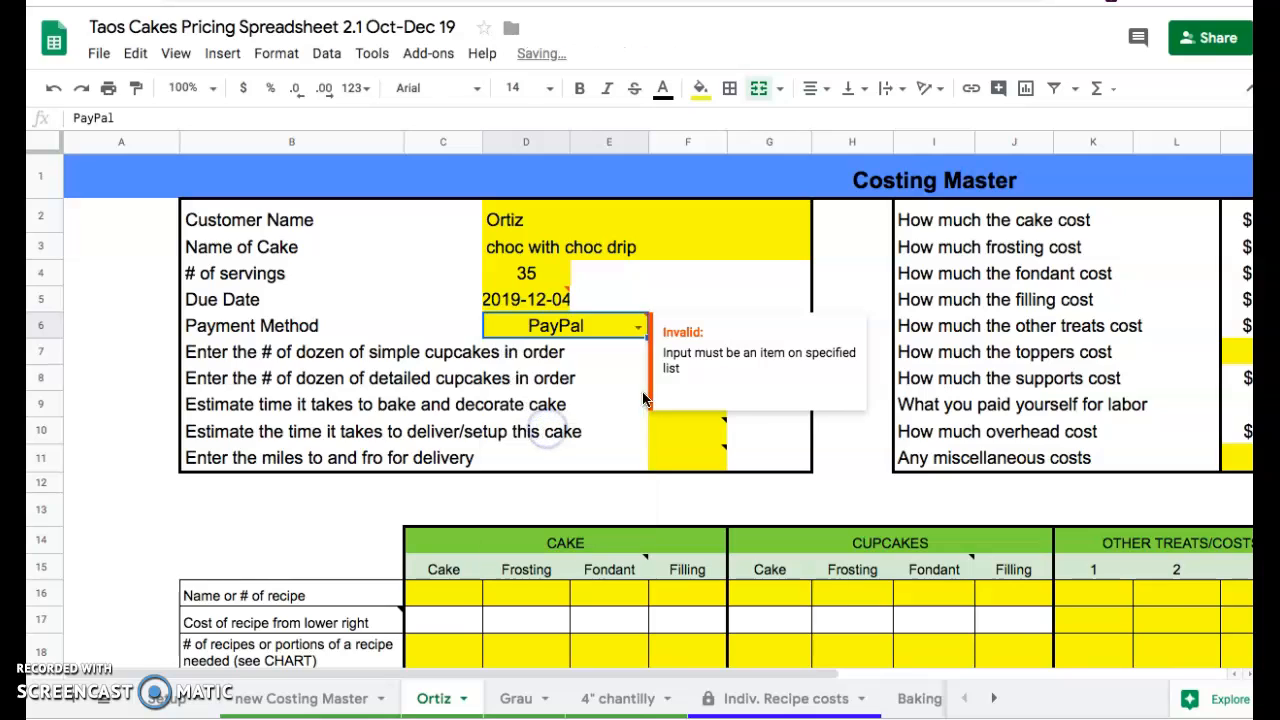
left_click(854, 432)
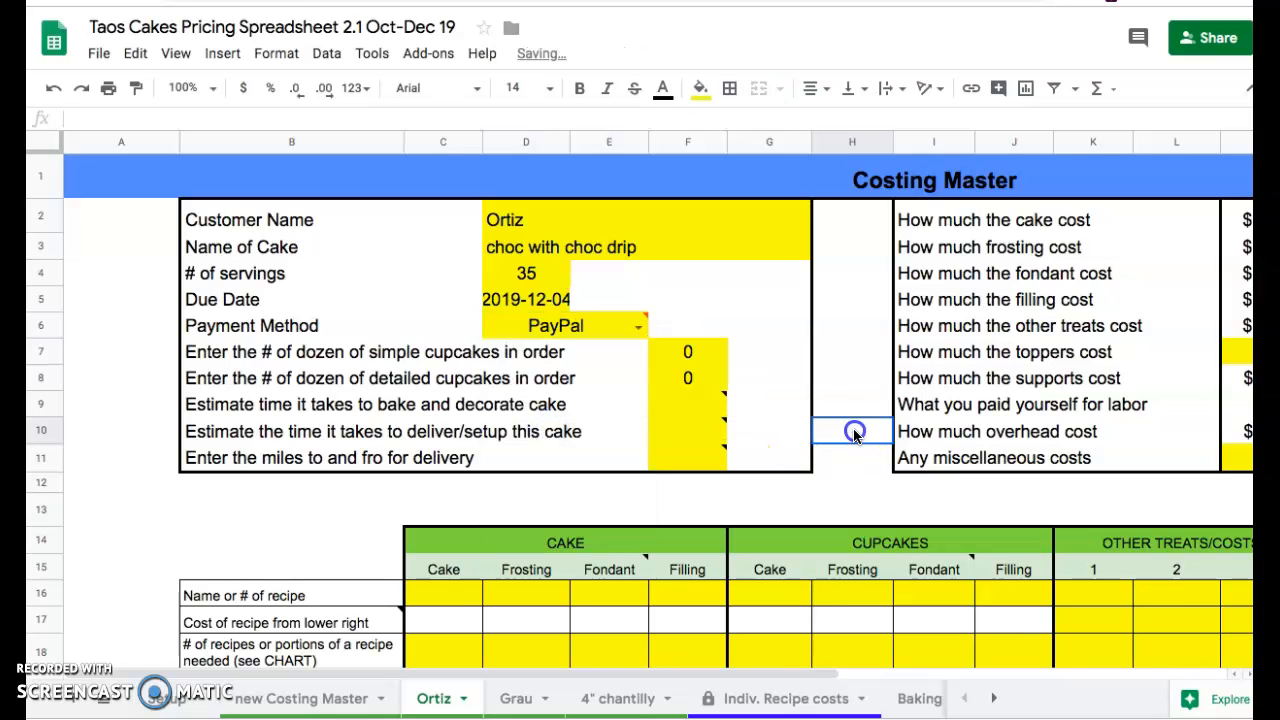
Enter 1 dozen simple cupcakes and an estimated 5 hours to bake and decorate the cake
left_click(706, 358)
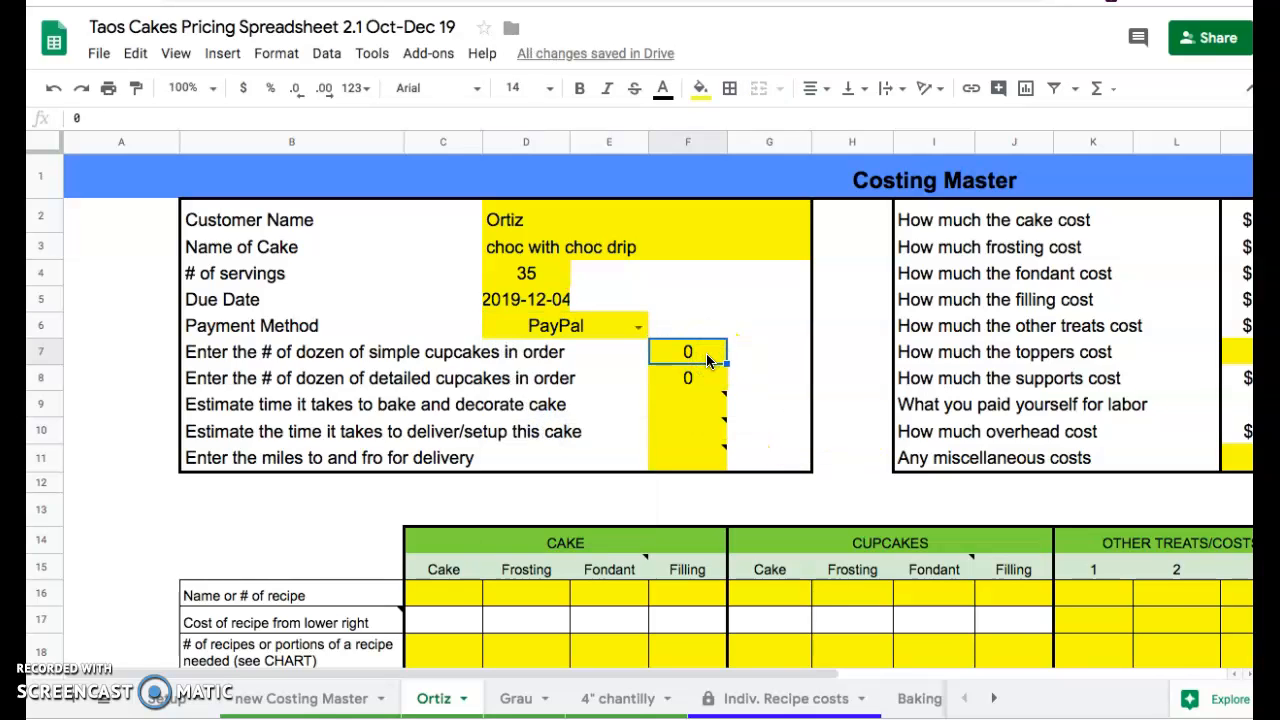
type("1")
left_click(705, 382)
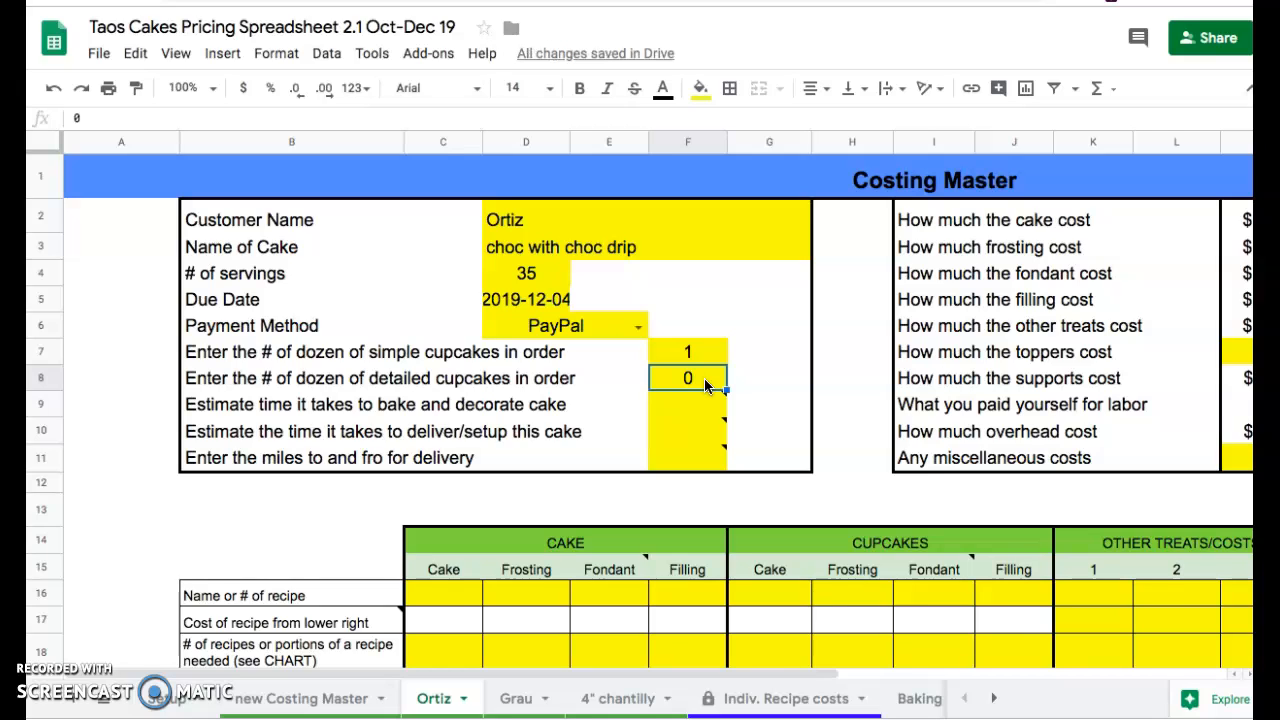
left_click(688, 410)
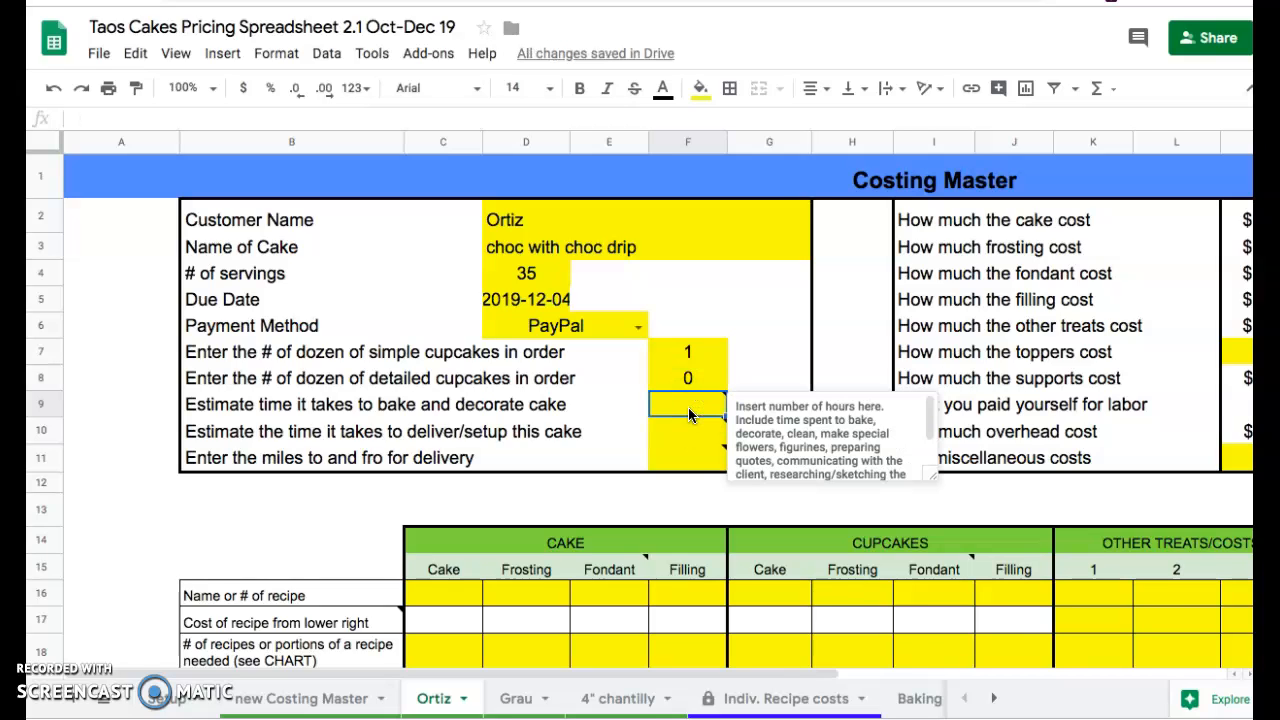
type("5")
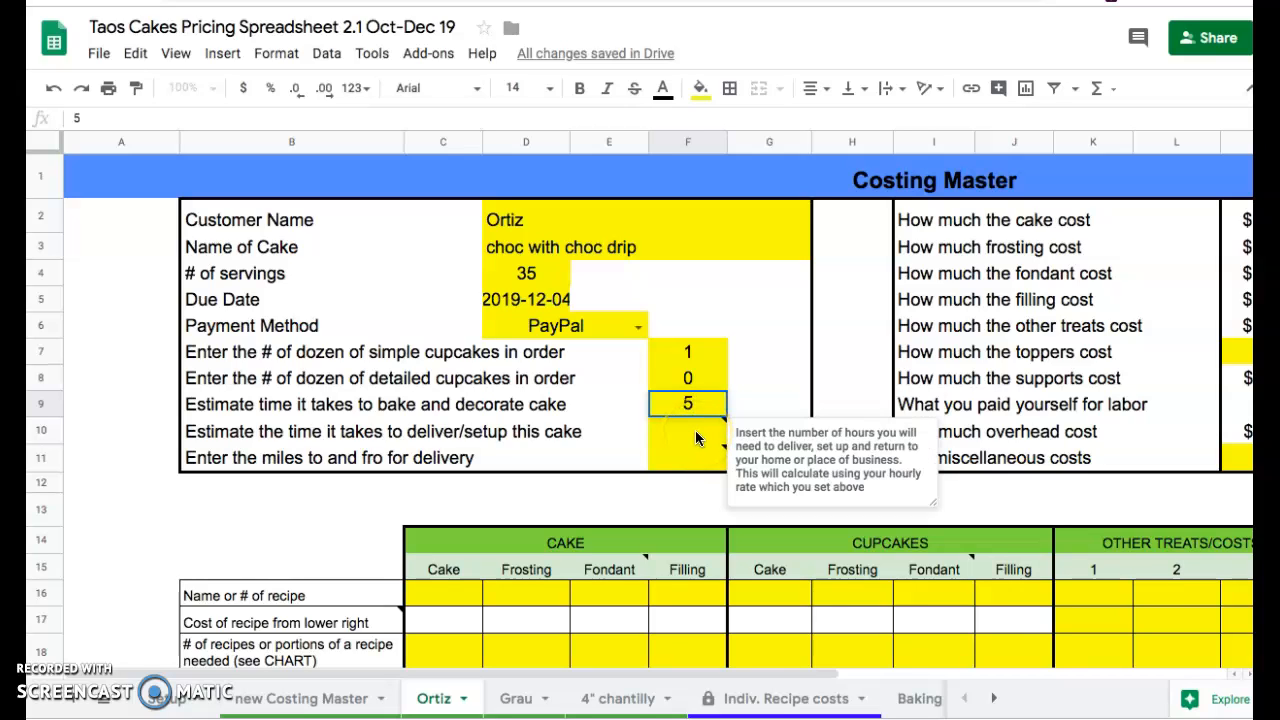
Enter 1 hour for delivery and setup and 40 miles to and fro for delivery
left_click(695, 431)
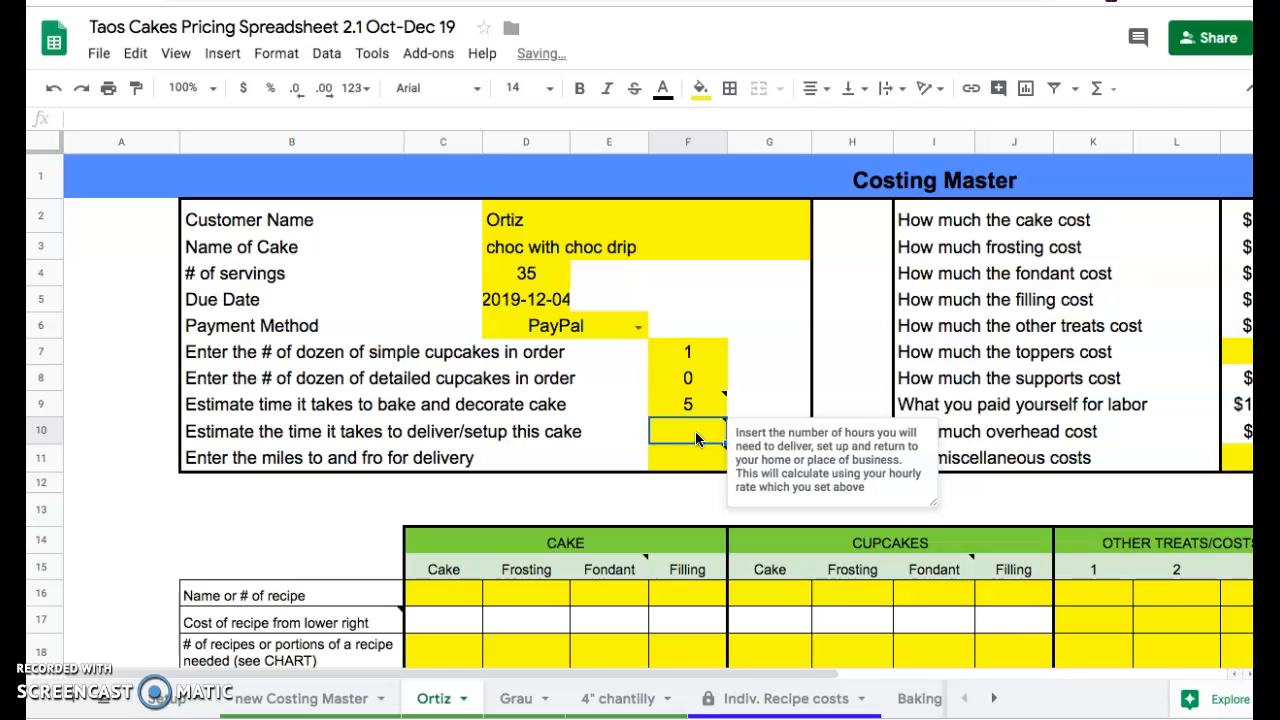
type("1")
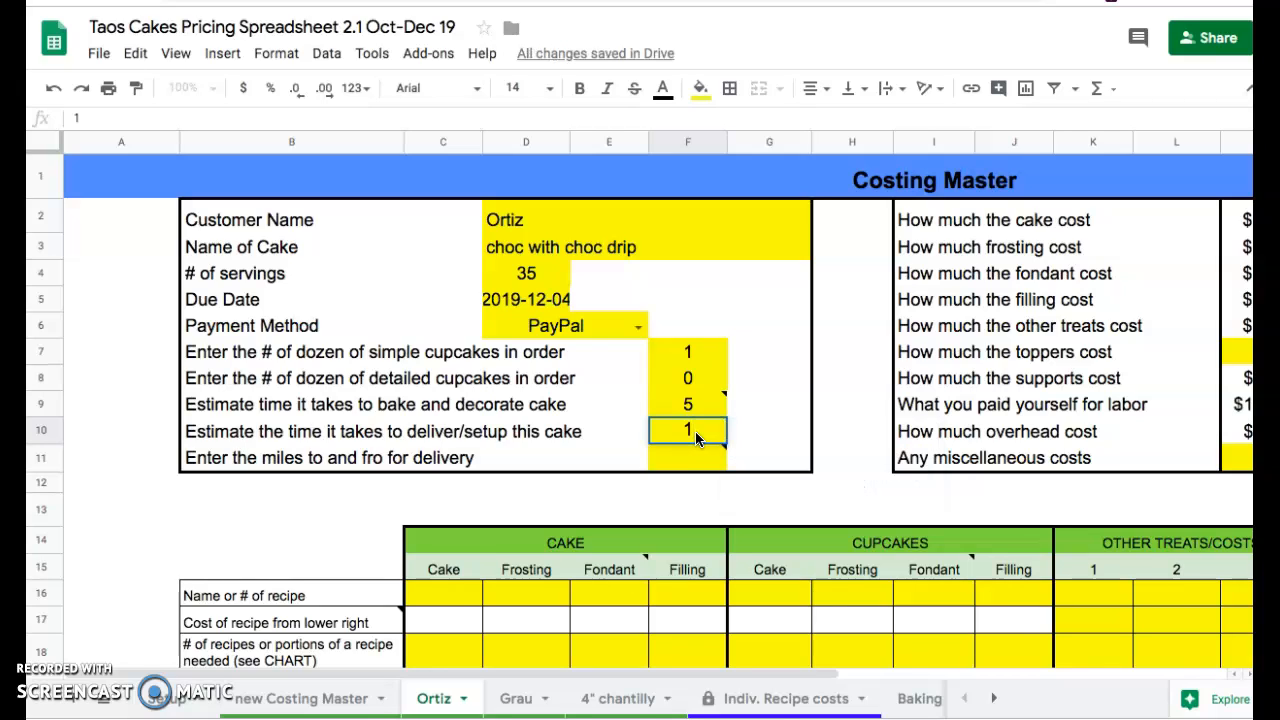
left_click(692, 458)
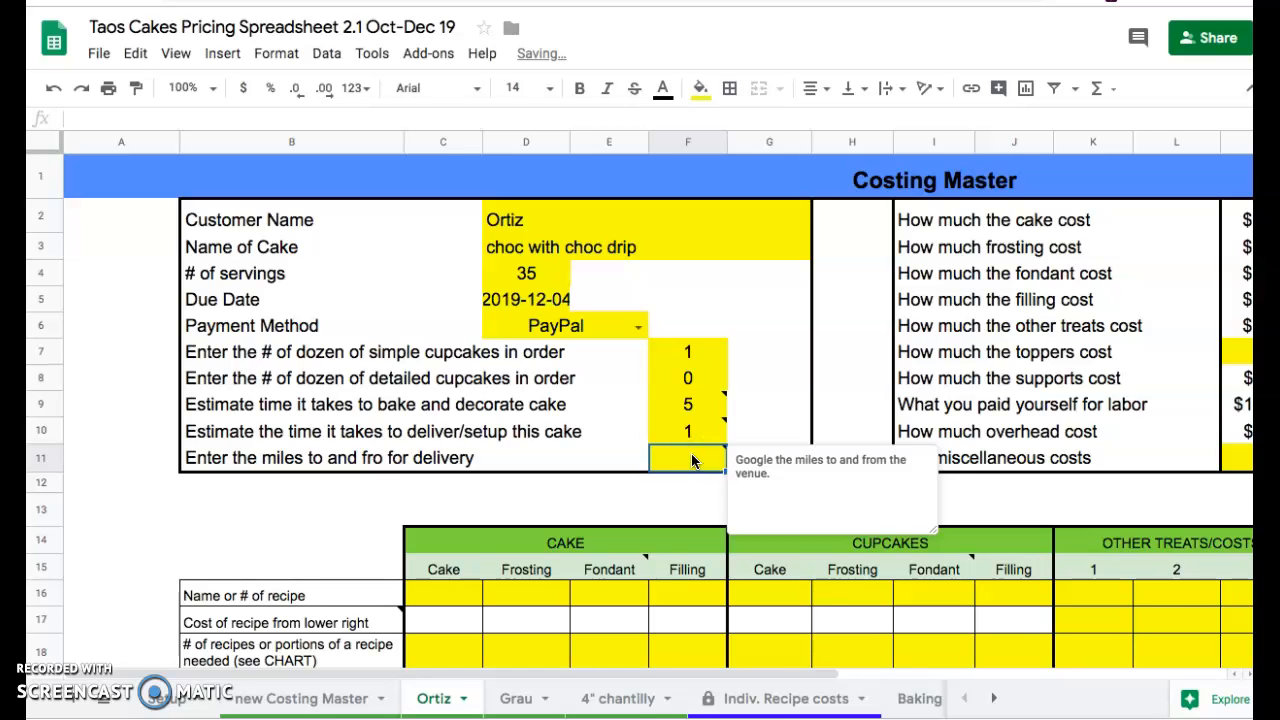
type("40")
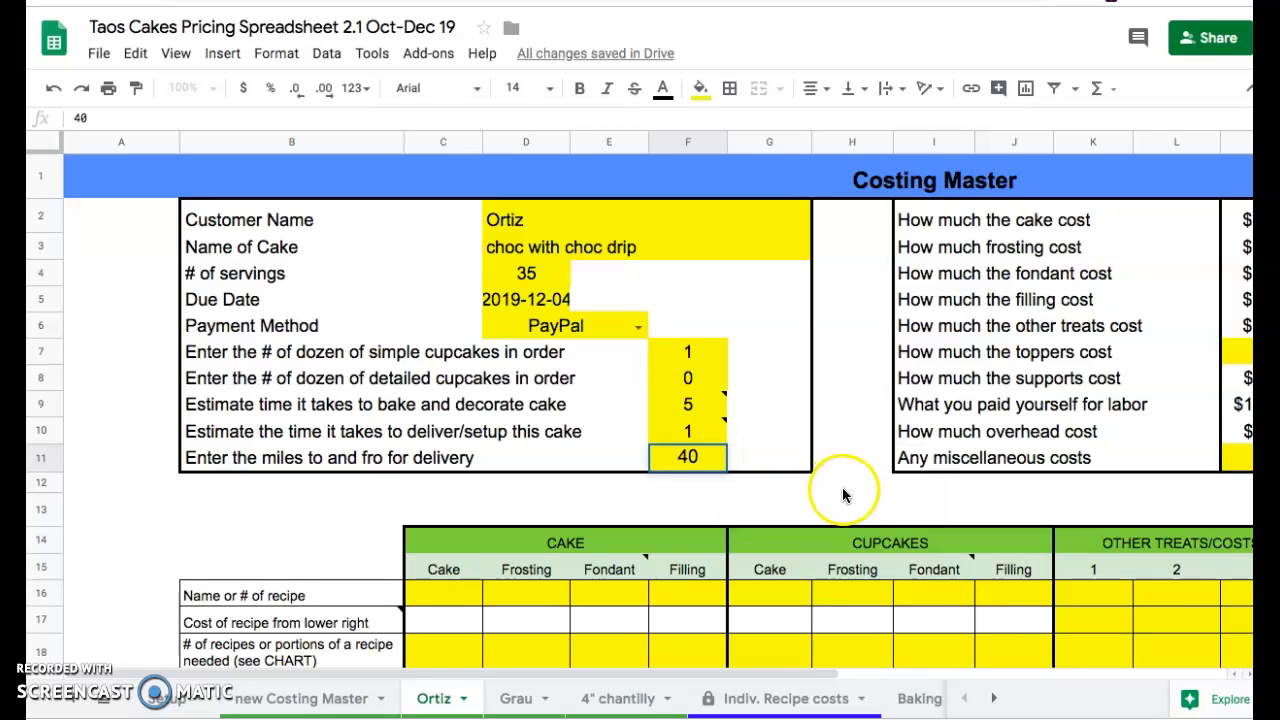
left_click(840, 466)
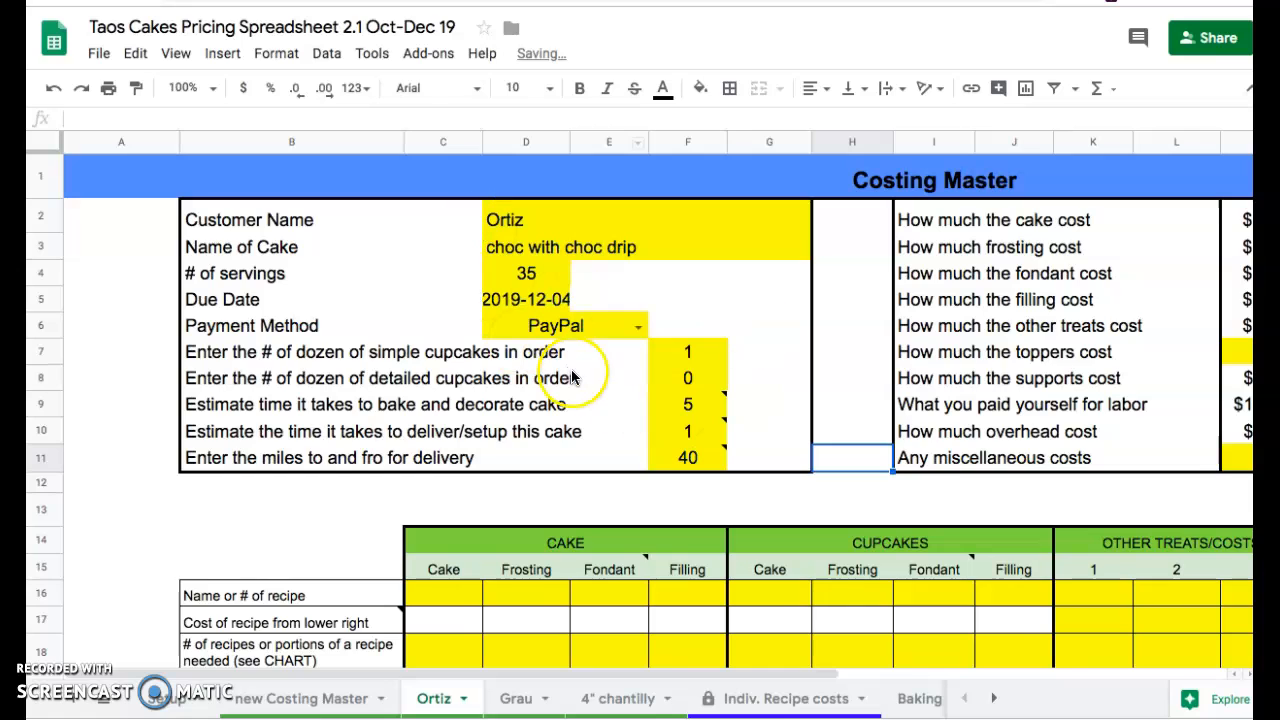
Enter 3 layers for the 6" round cake on the Baking Calculator sheet
mouse_move(720, 402)
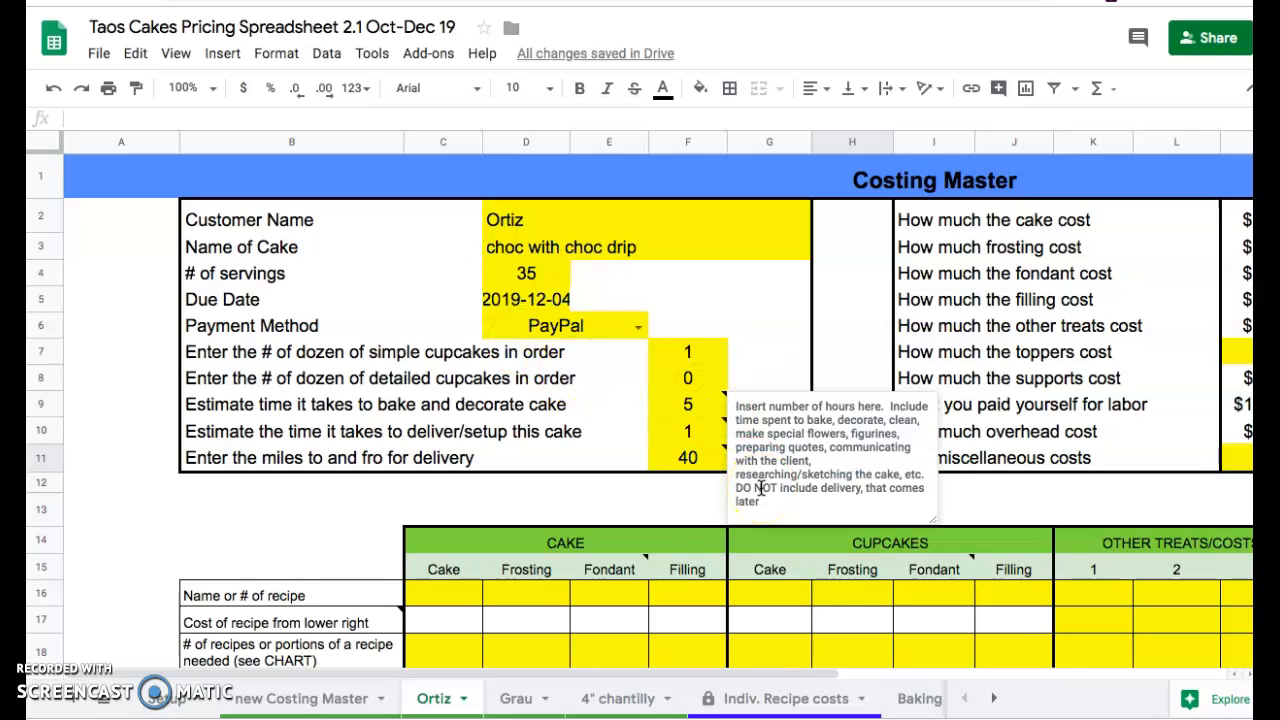
scroll(652, 510, "down", 3)
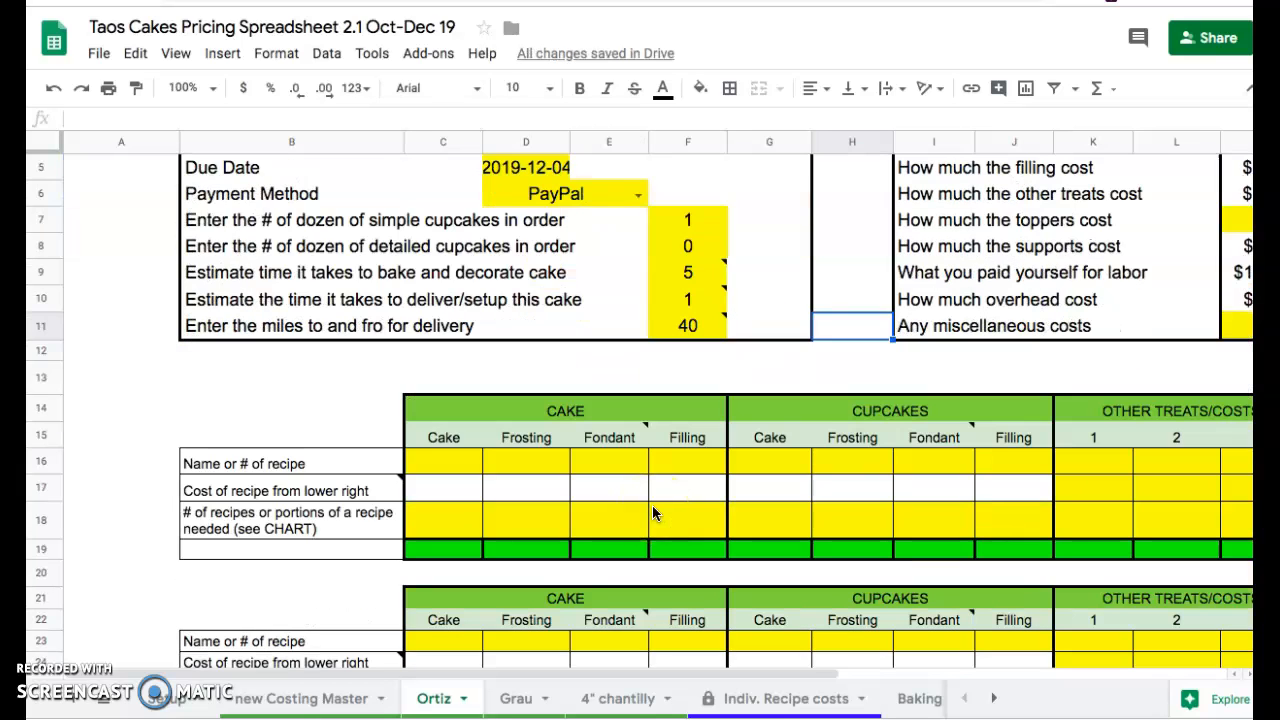
scroll(652, 513, "down", 2)
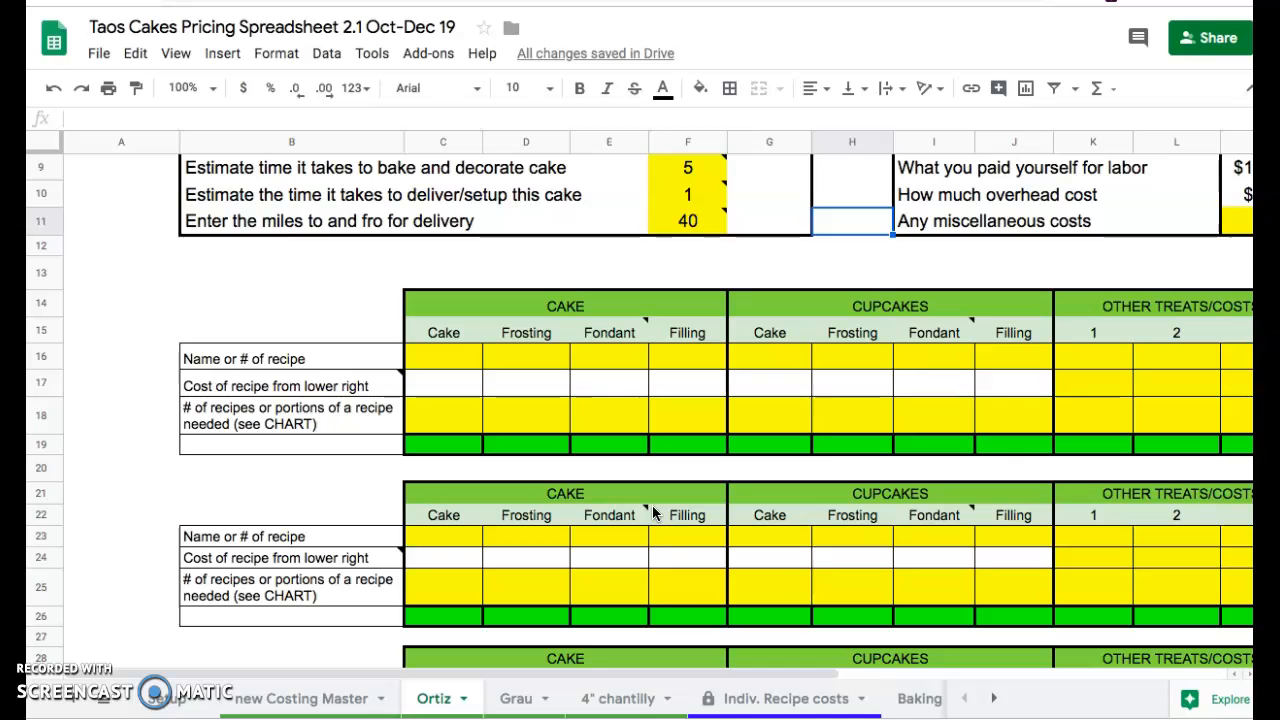
scroll(771, 714, "right", 1)
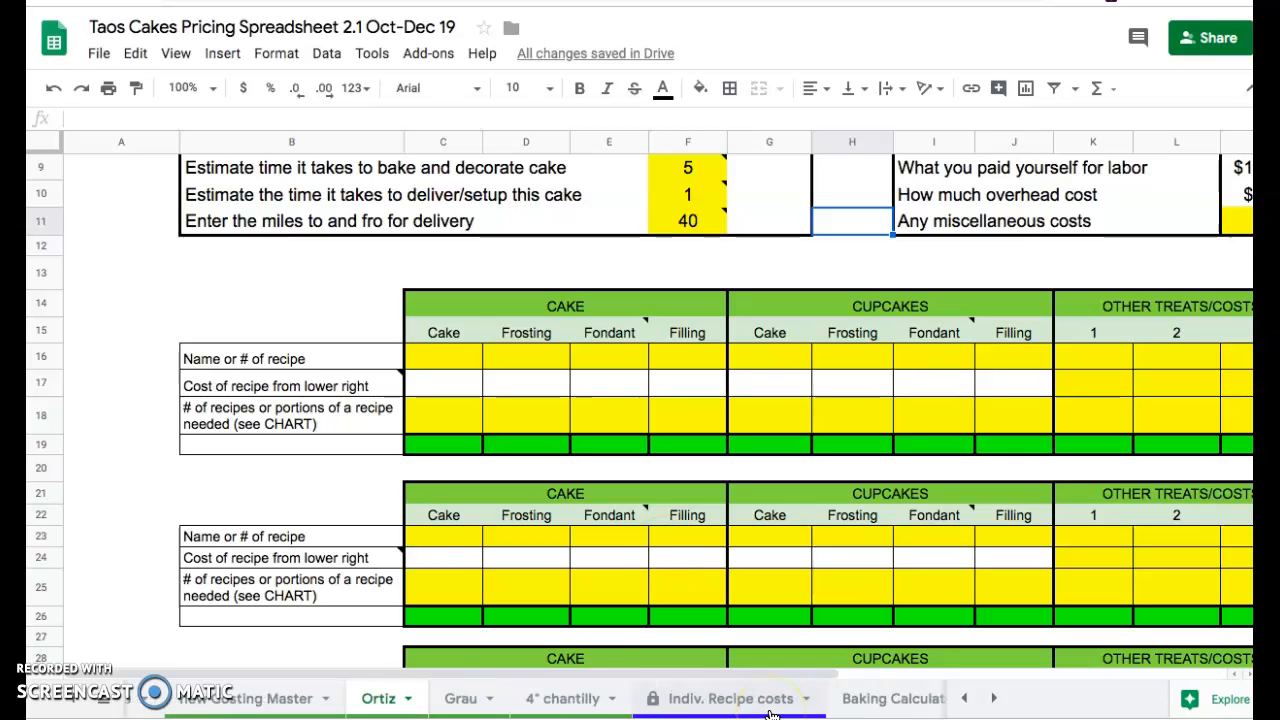
left_click(868, 704)
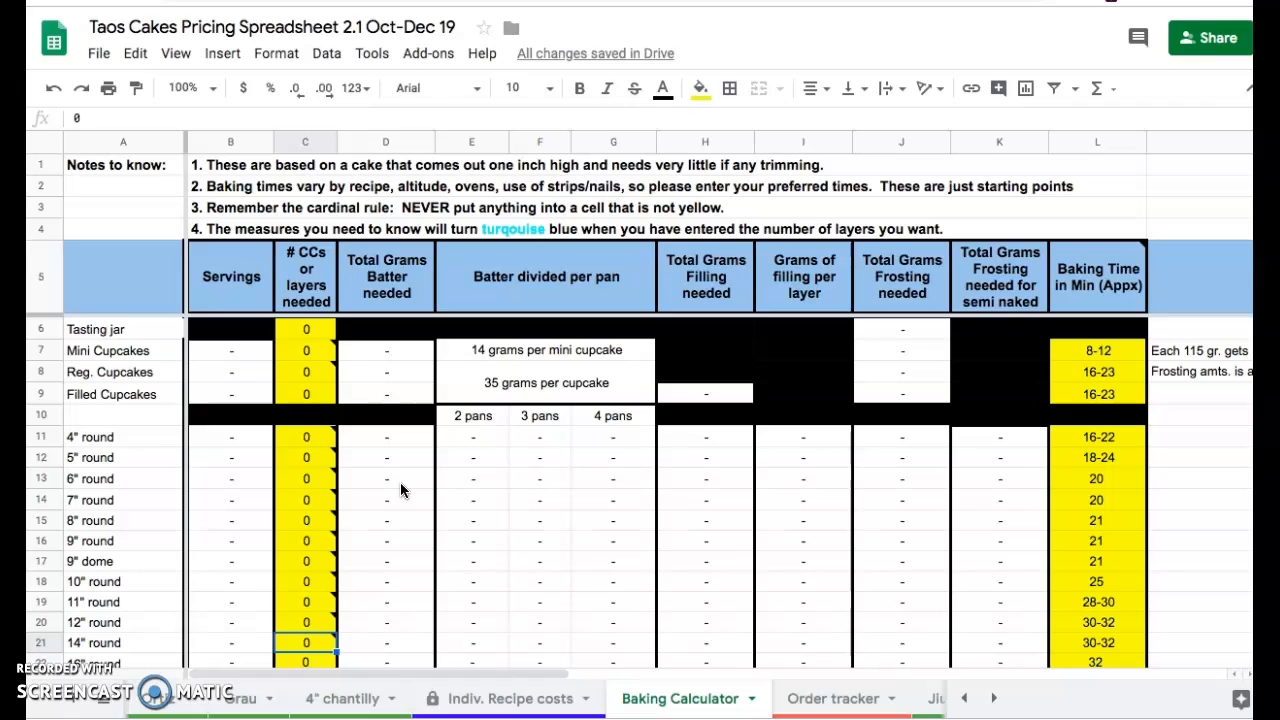
left_click(317, 478)
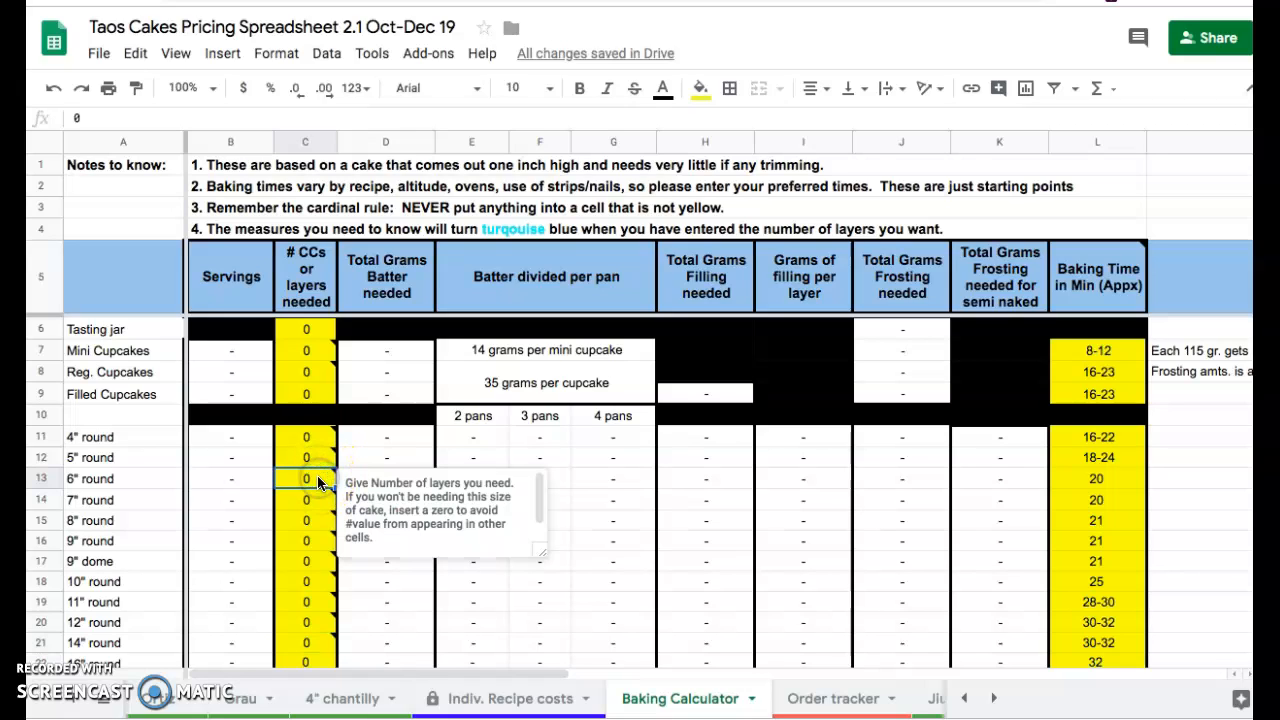
type("3")
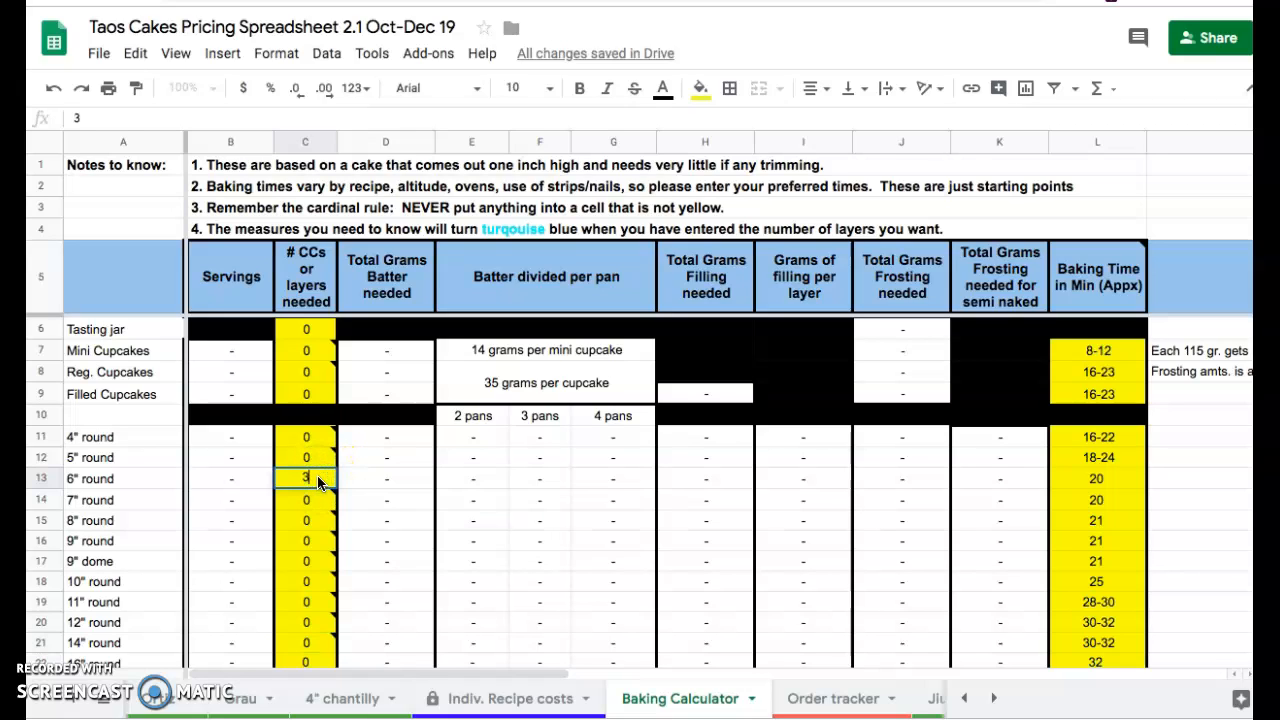
key("Return")
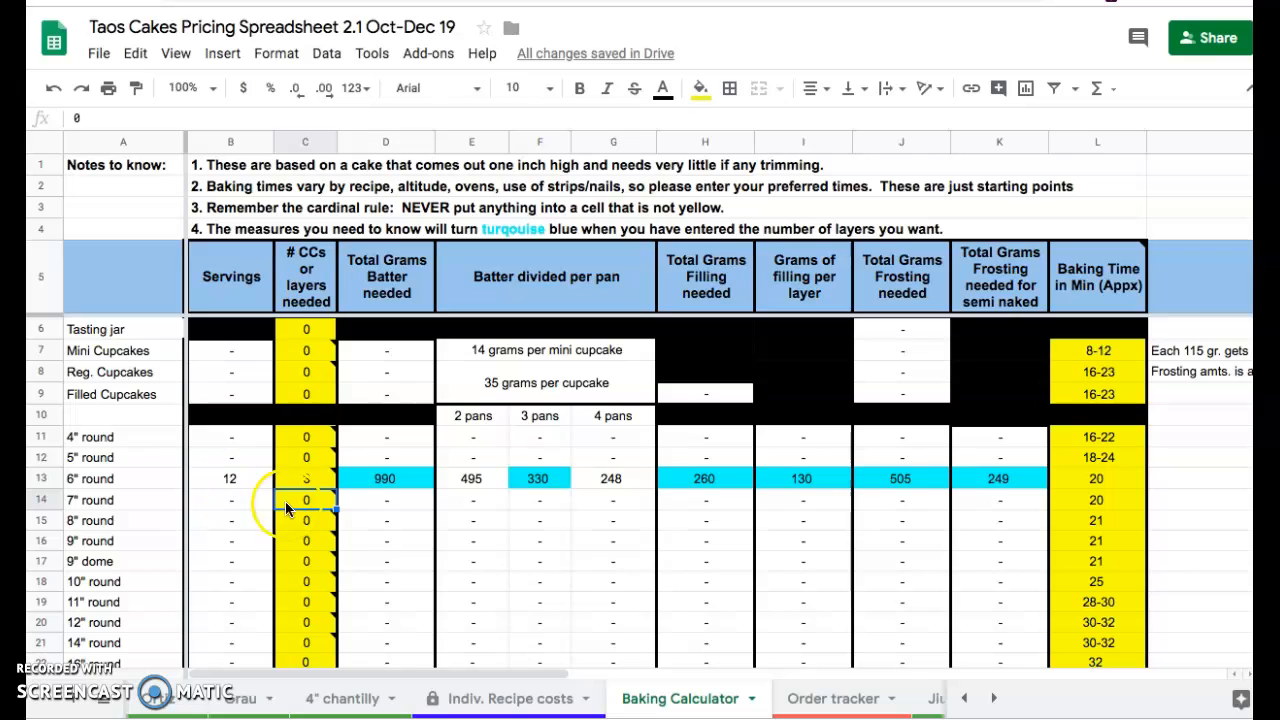
left_click(311, 505)
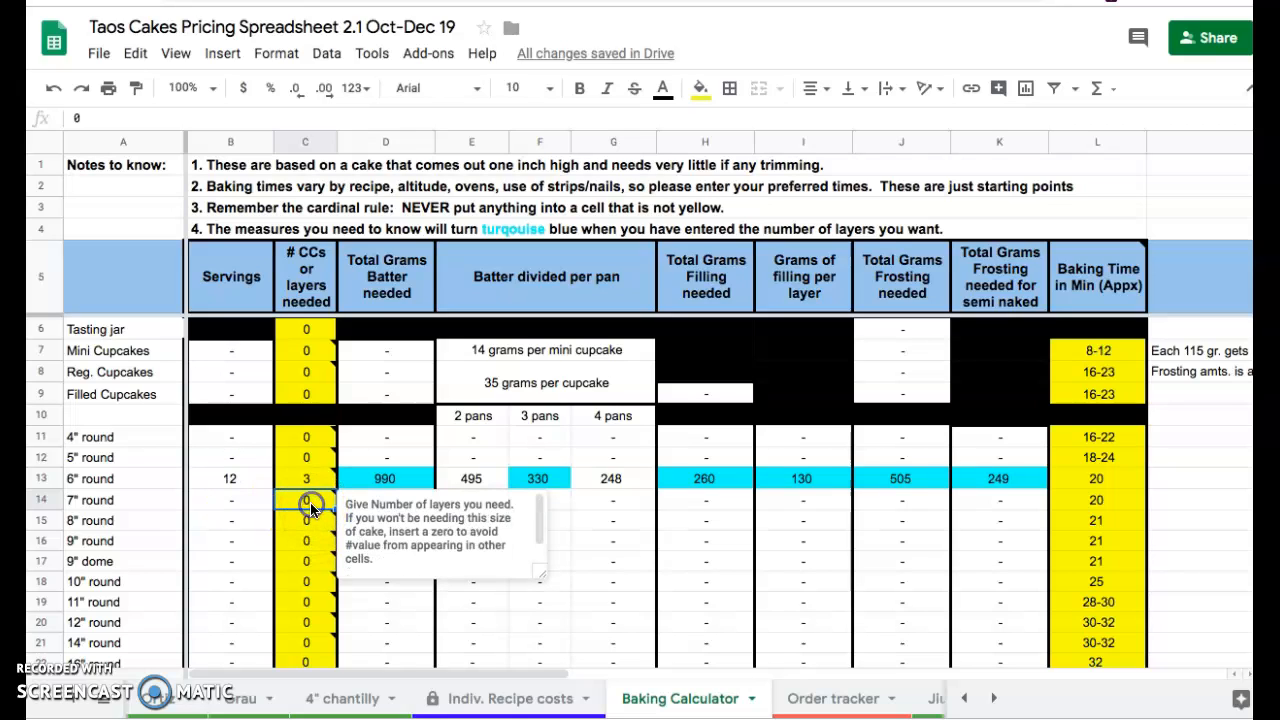
type("3")
key("Return")
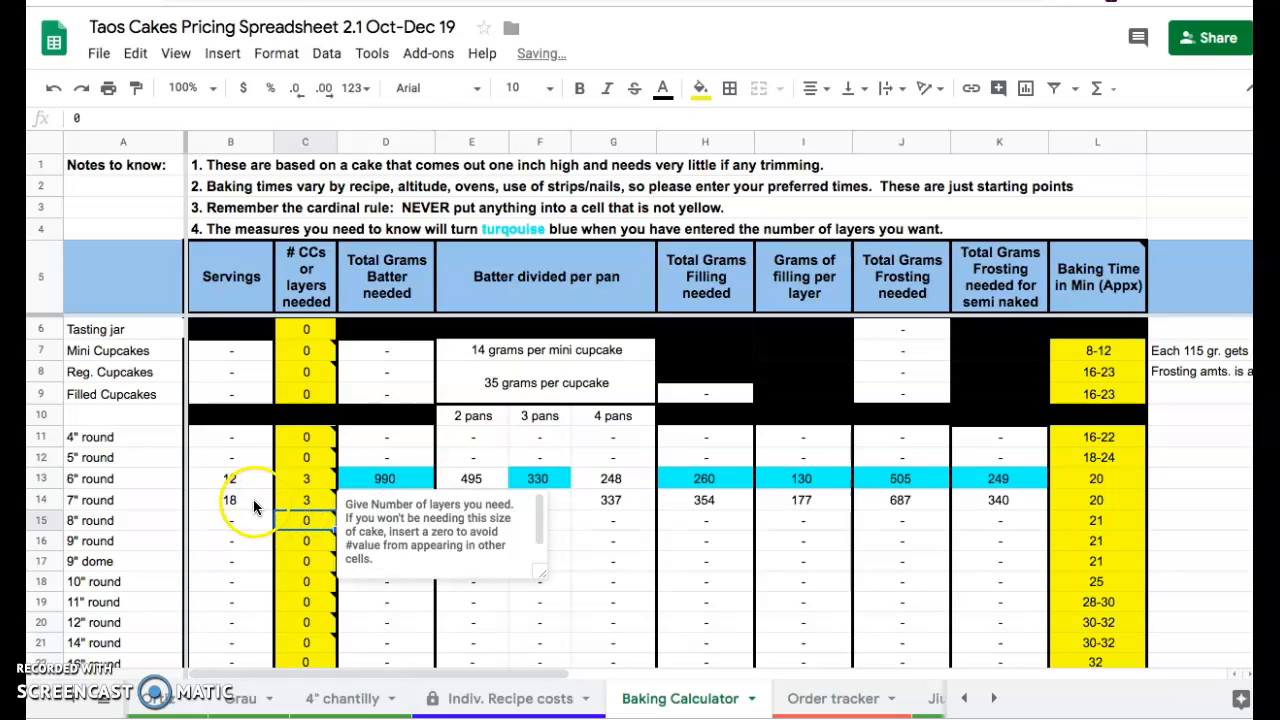
left_click(302, 505)
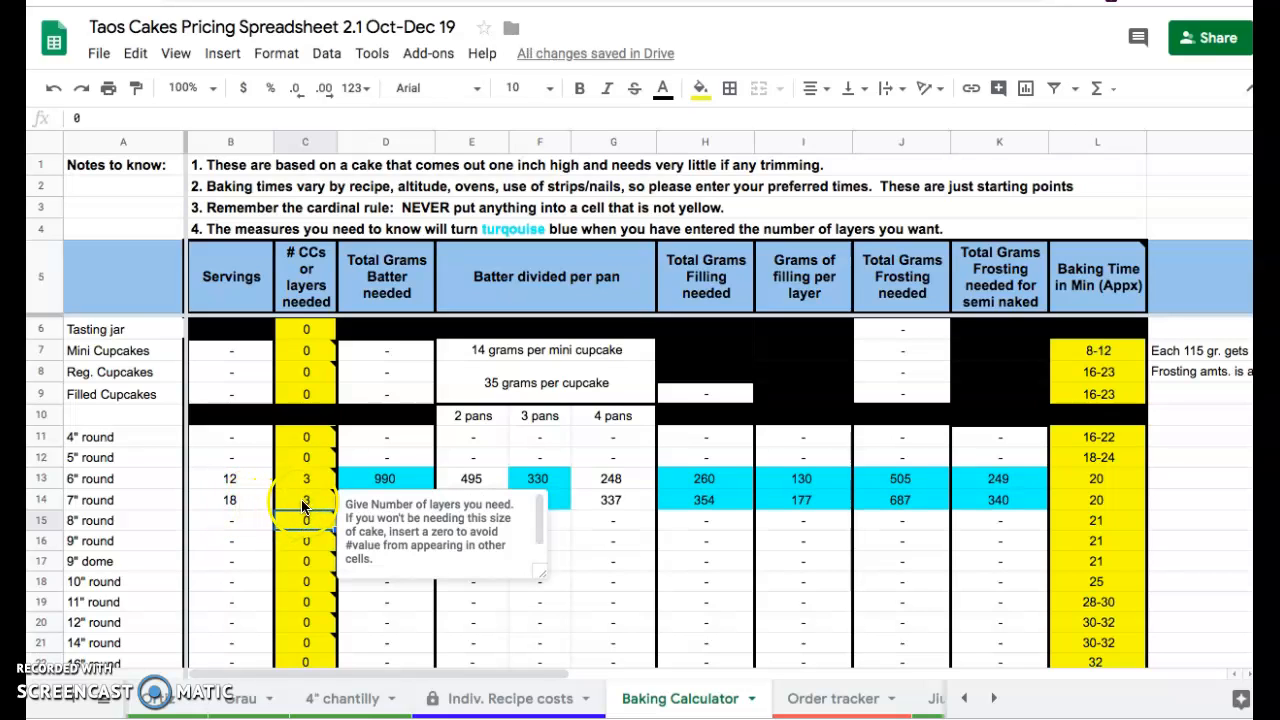
type("0")
key("Return")
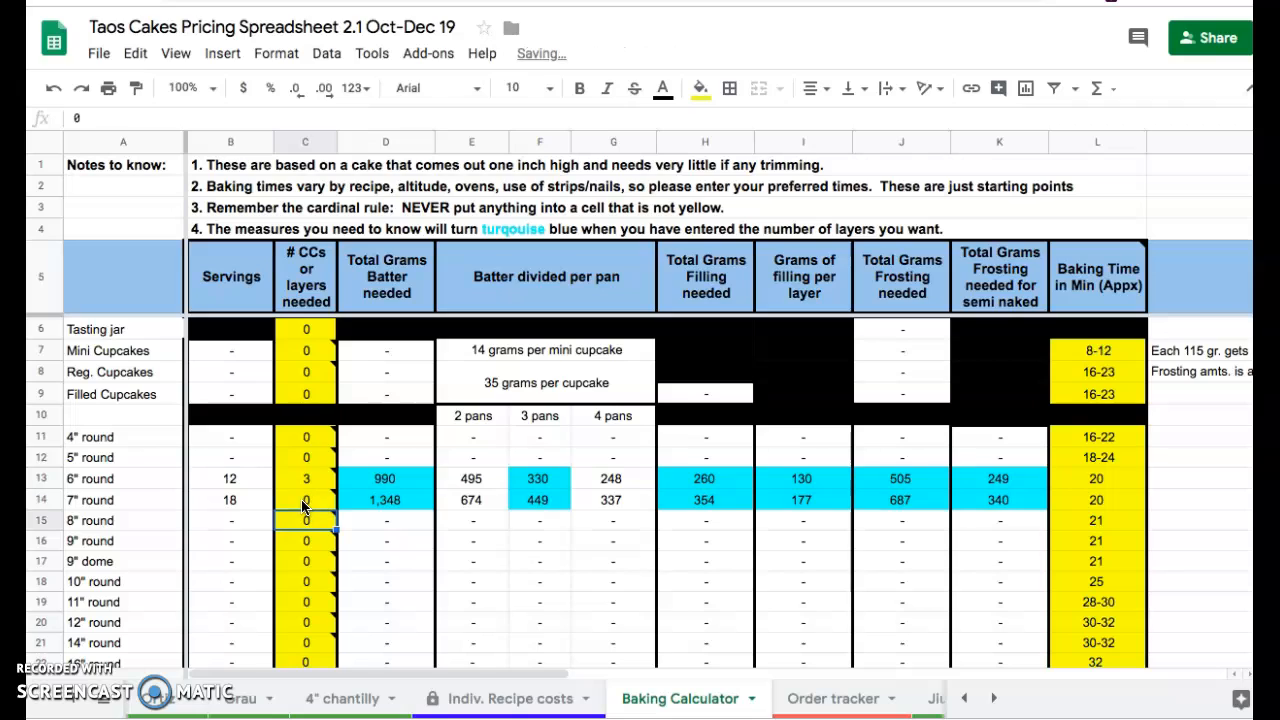
Enter 3 layers for the 8" round cake and check the order's total servings
mouse_move(307, 523)
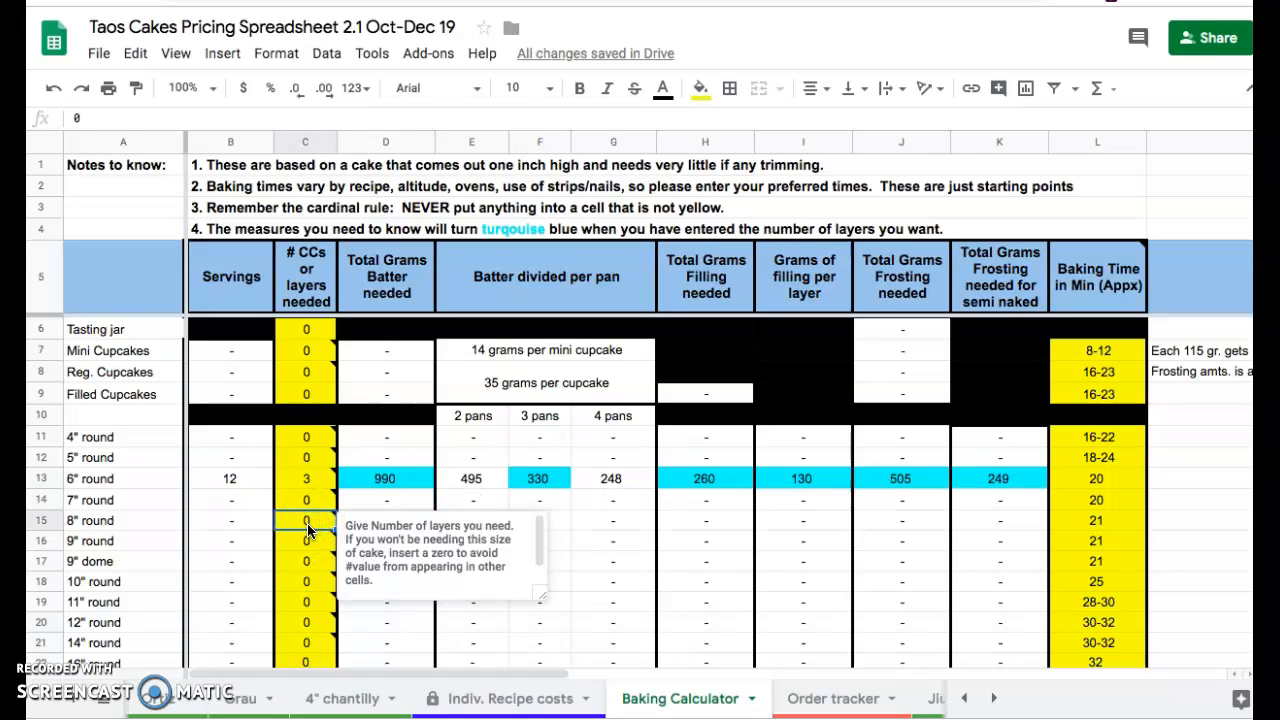
type("3")
key("Return")
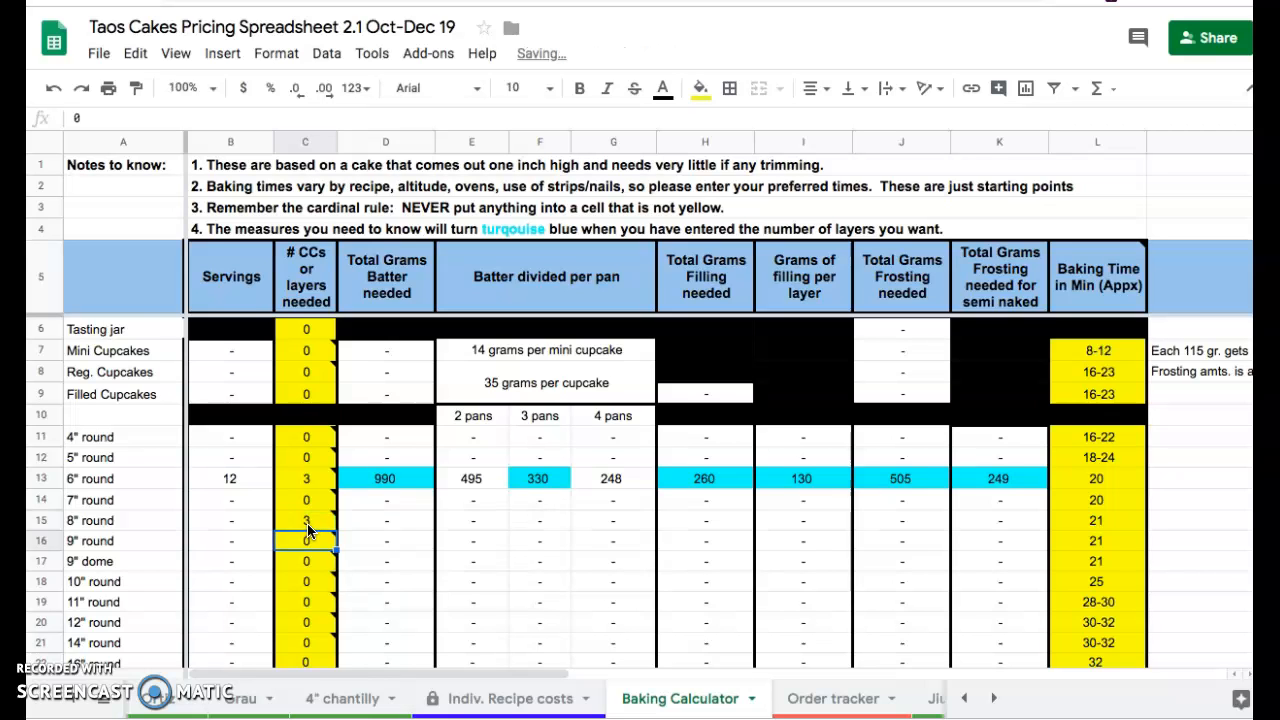
scroll(448, 611, "down", 3)
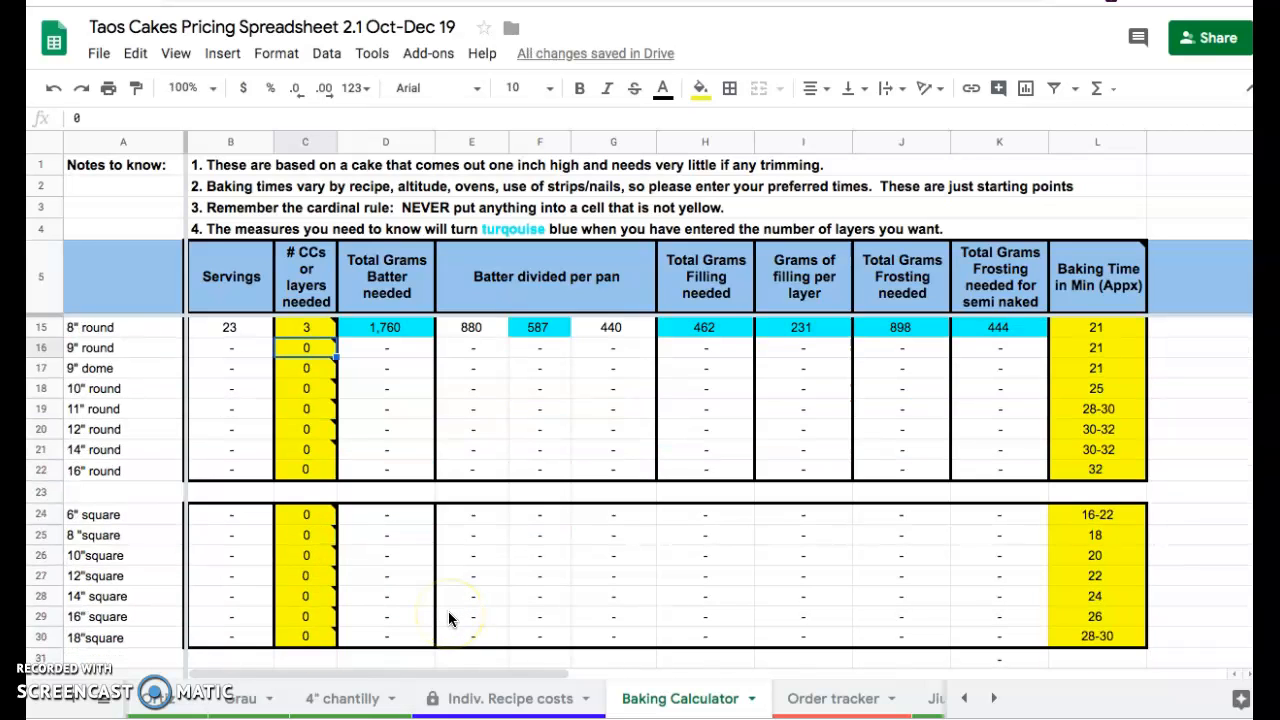
scroll(448, 611, "down", 5)
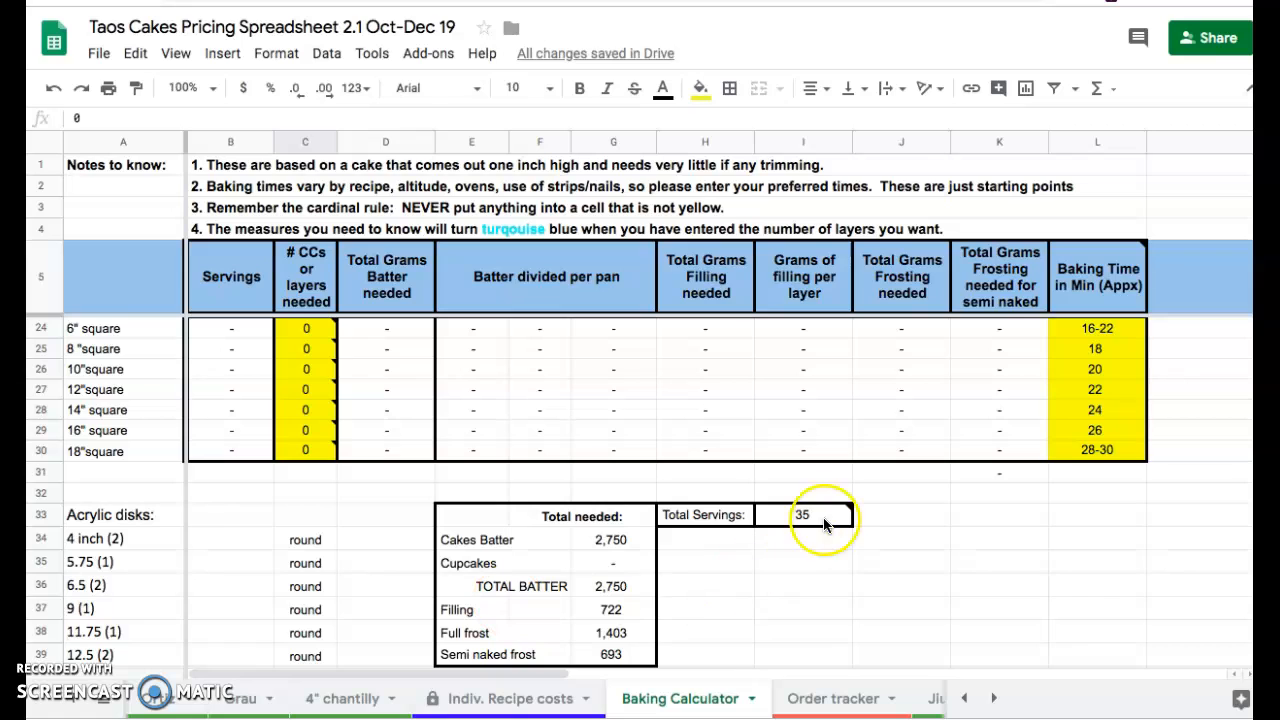
mouse_move(822, 520)
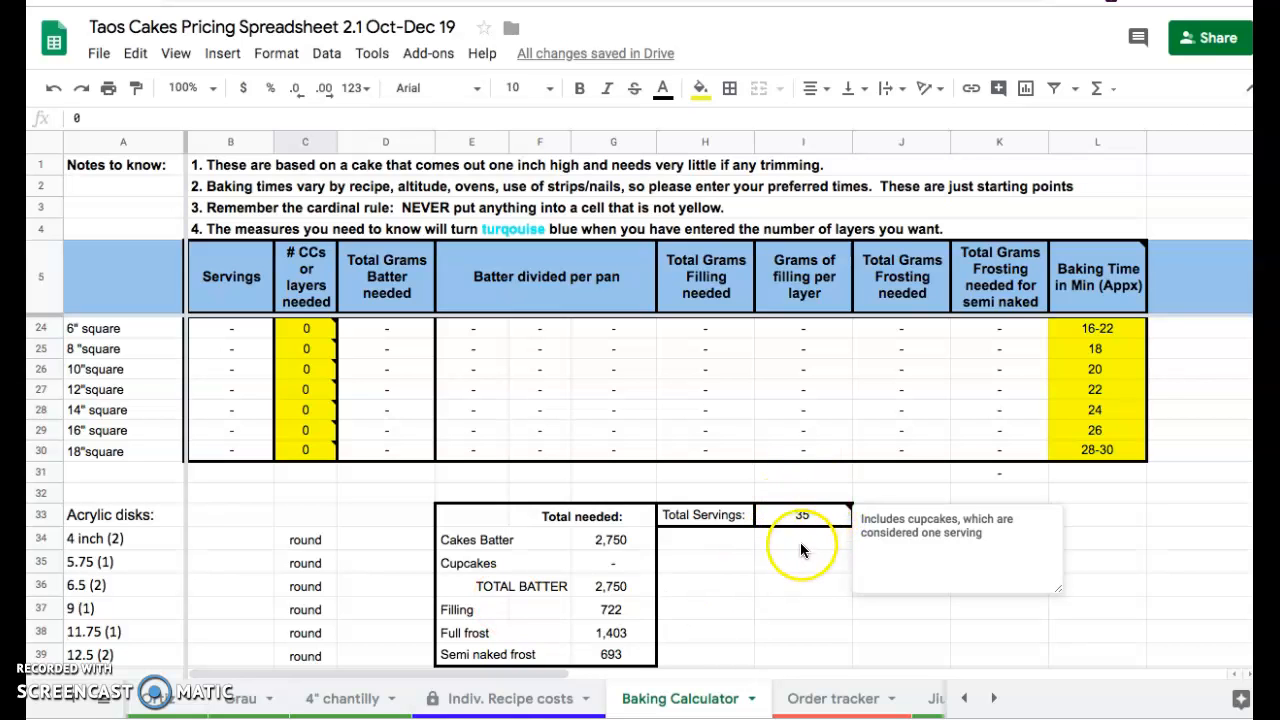
scroll(799, 543, "up", 10)
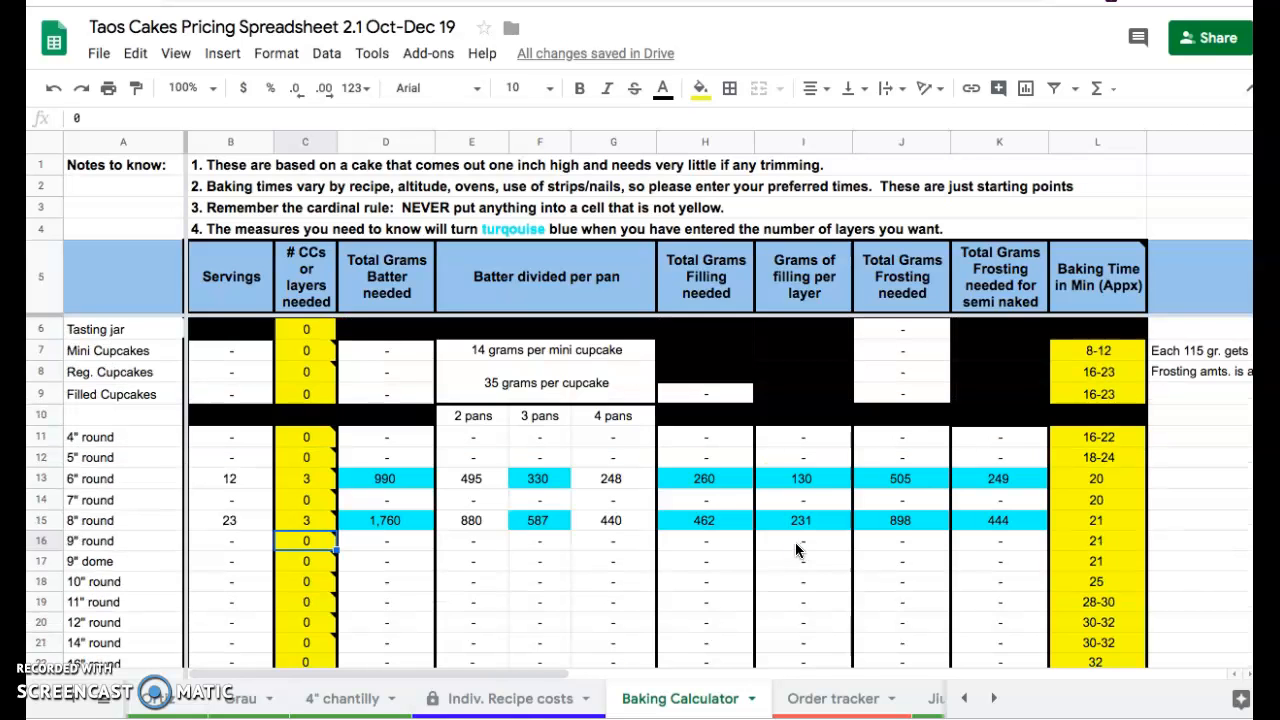
Enter 12 regular cupcakes on the Baking Calculator sheet and check the total servings again
mouse_move(316, 371)
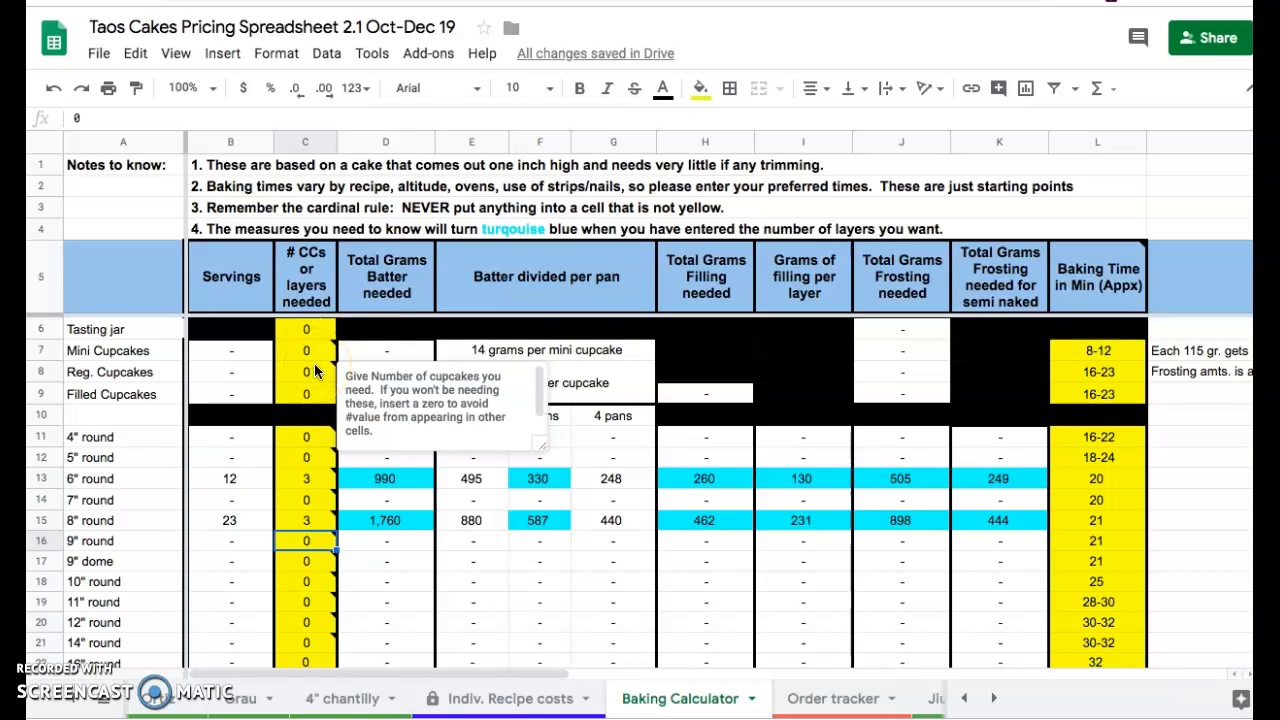
left_click(314, 373)
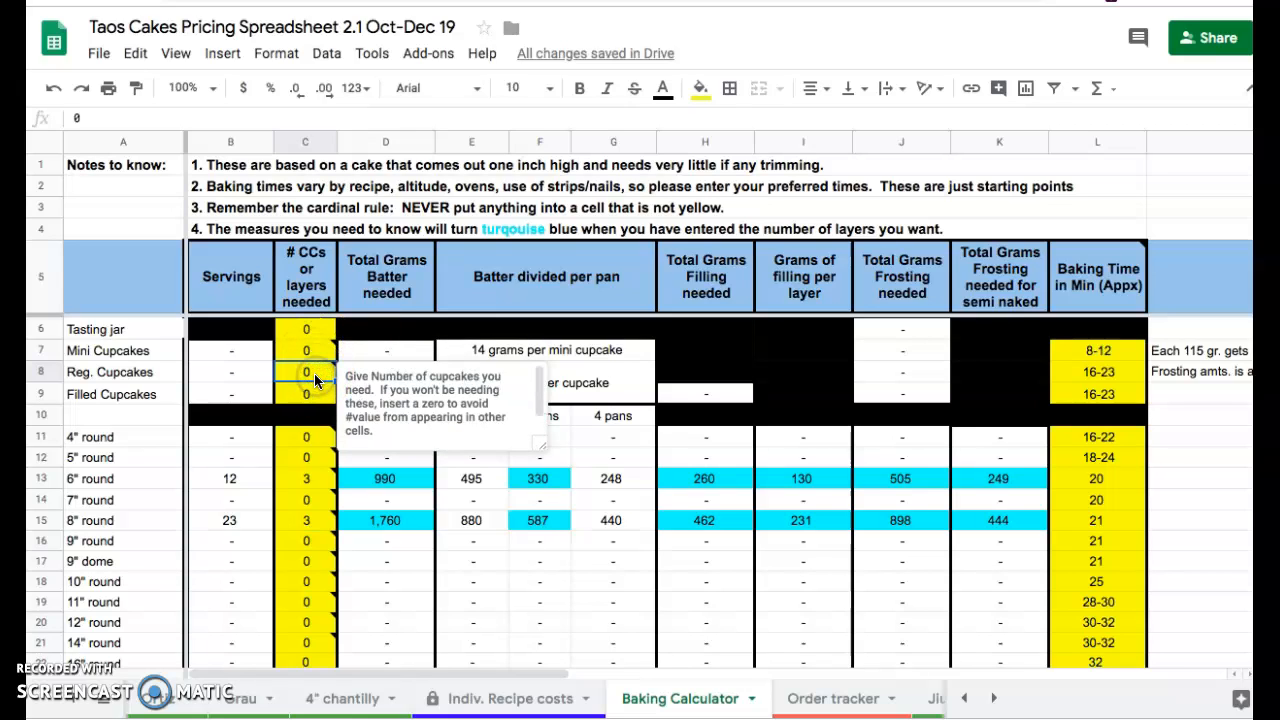
type("12")
key("Return")
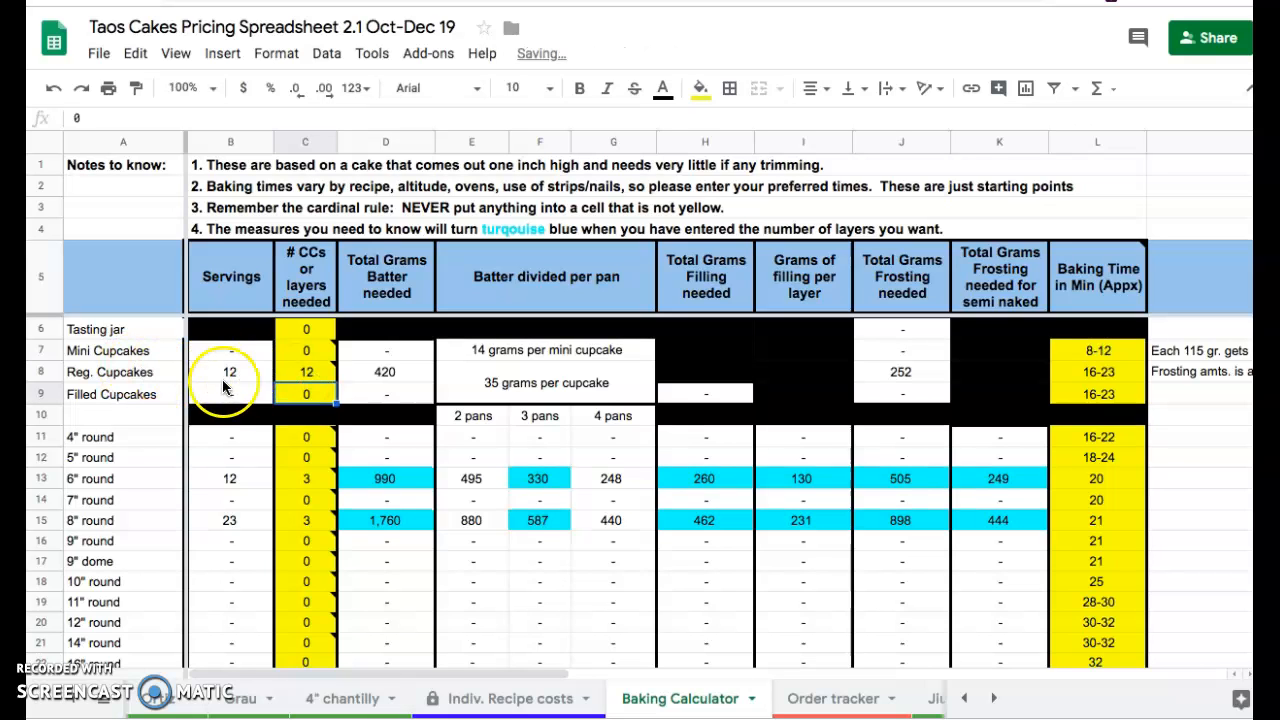
scroll(614, 612, "down", 6)
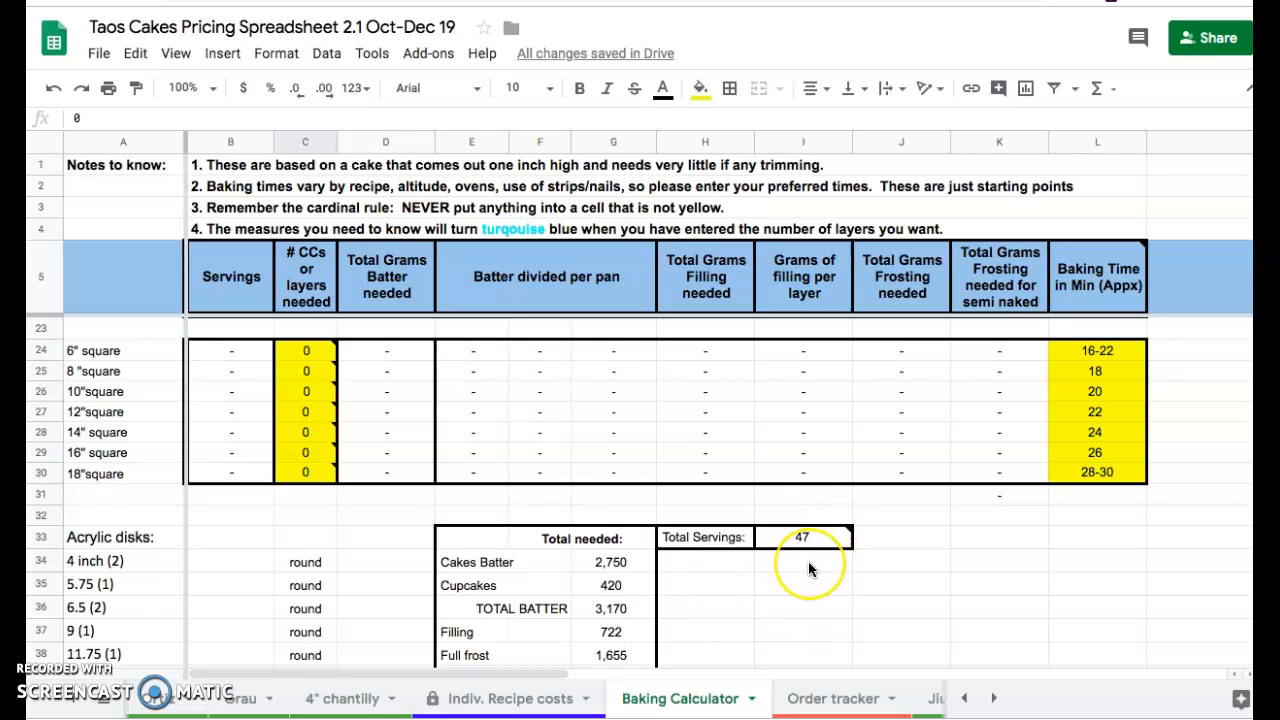
scroll(808, 568, "up", 6)
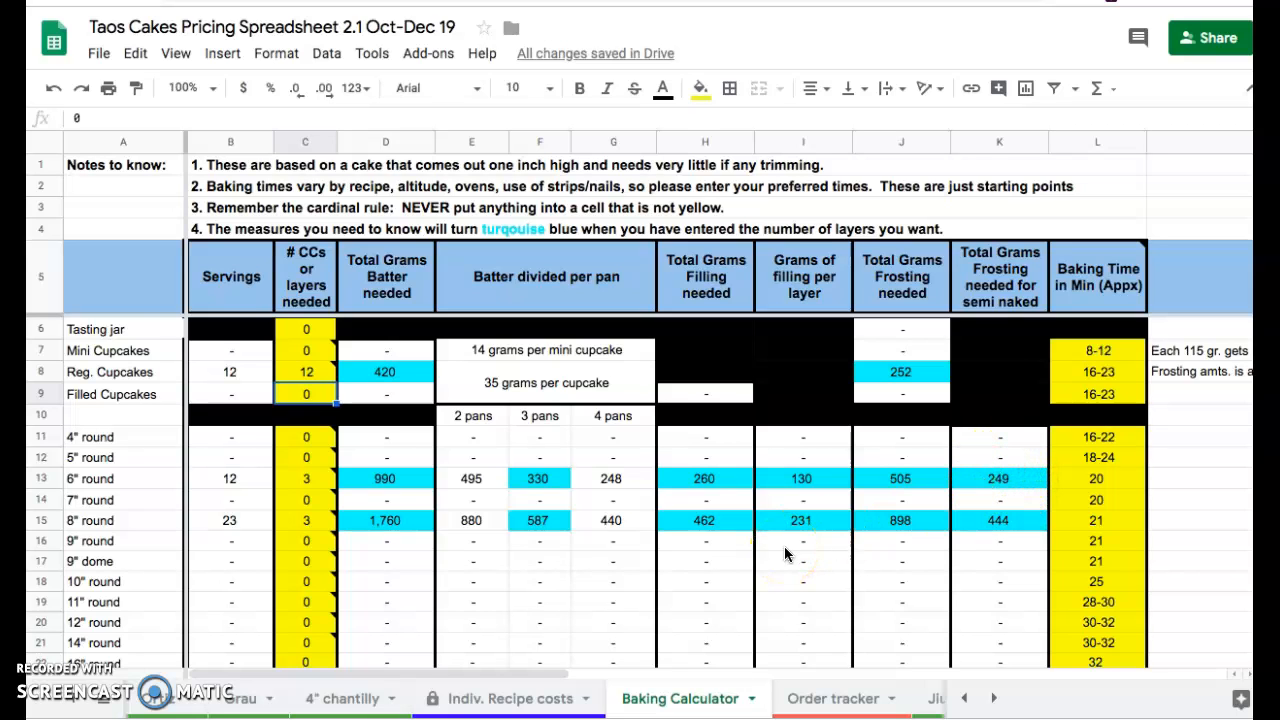
Look up the cakes batter total and note 2750 above the first Cake column on the customer's costing sheet
scroll(784, 553, "down", 5)
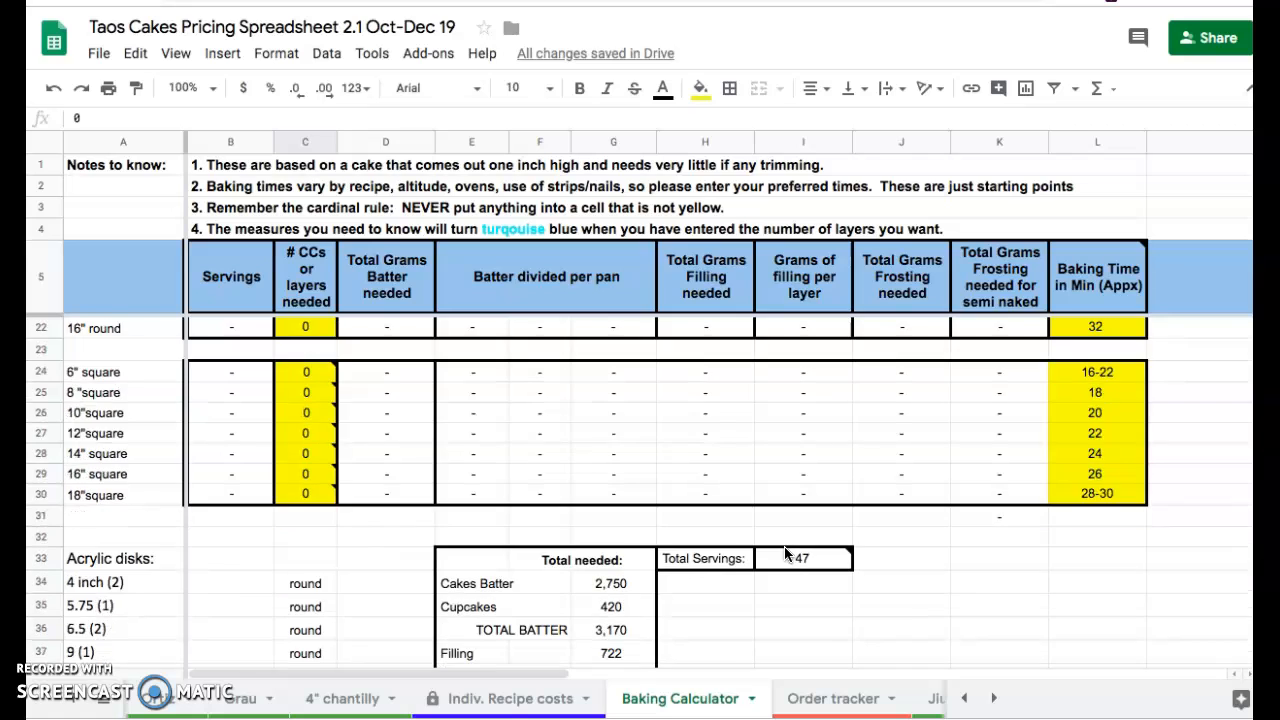
scroll(784, 553, "down", 2)
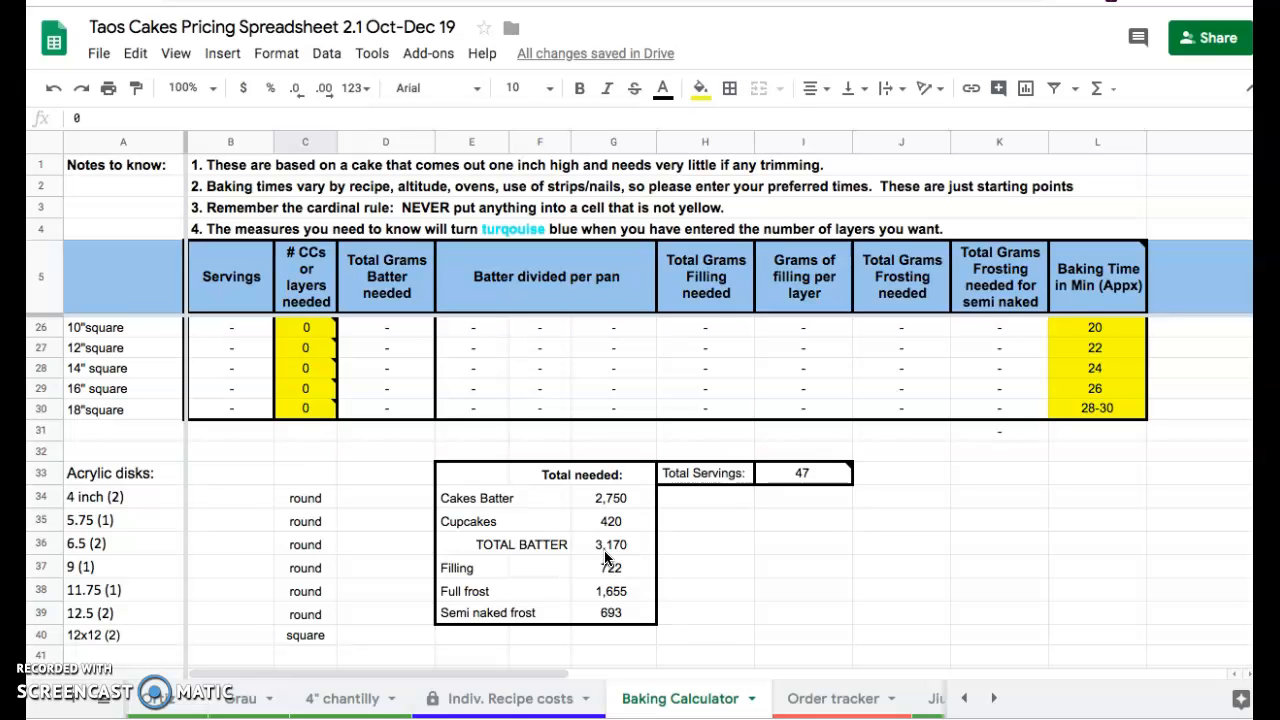
left_click(626, 497)
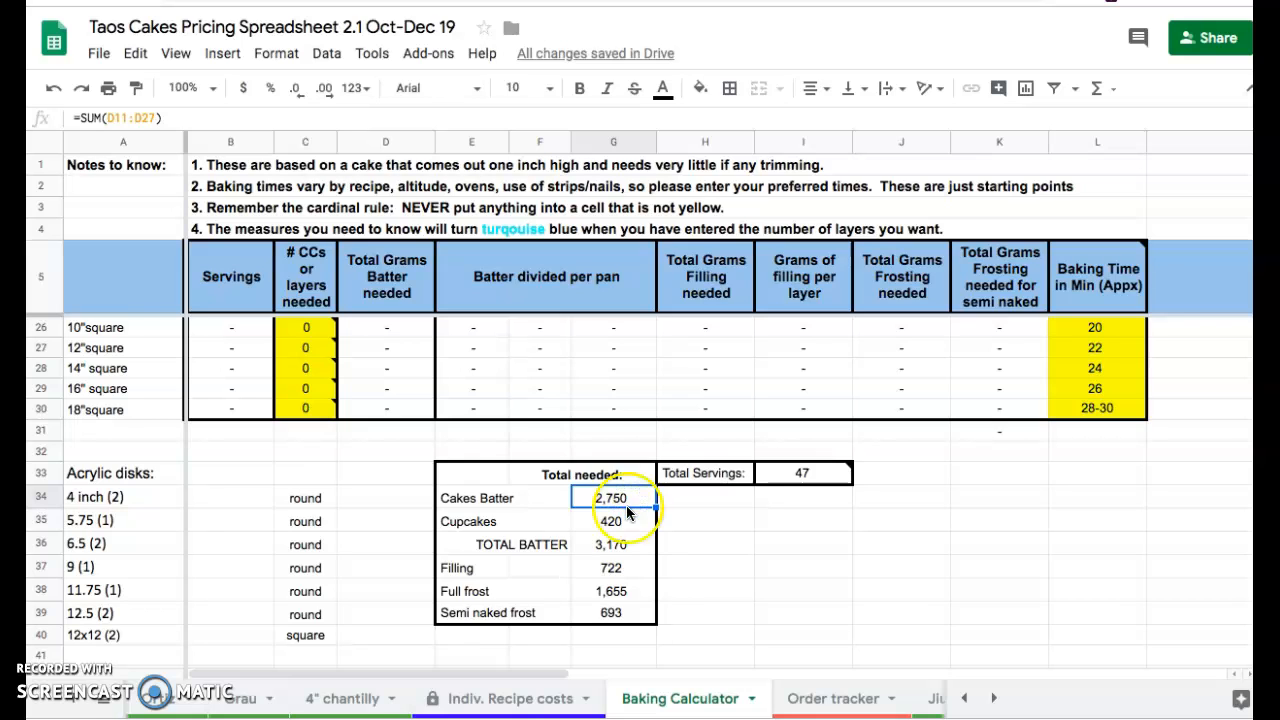
left_click(155, 700)
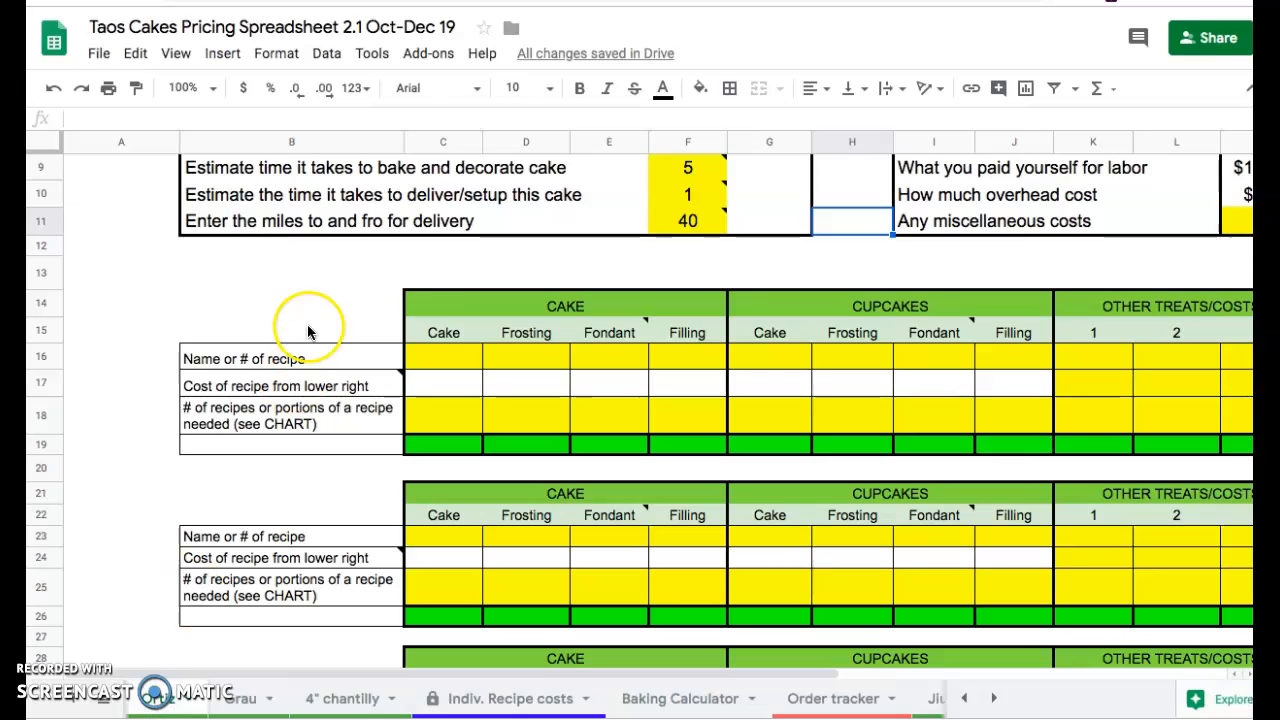
left_click(435, 283)
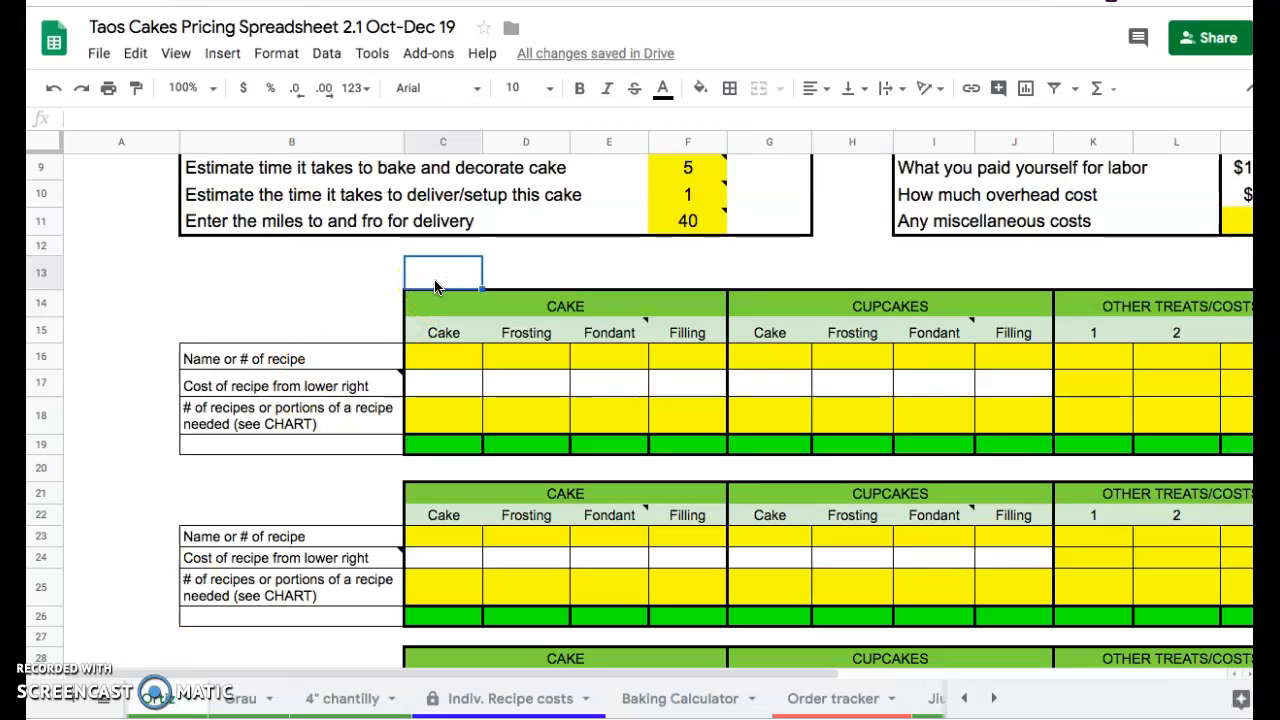
type("2750")
Look up the full frosting total and note 1655 above the cake's Frosting column on the costing sheet
left_click(528, 285)
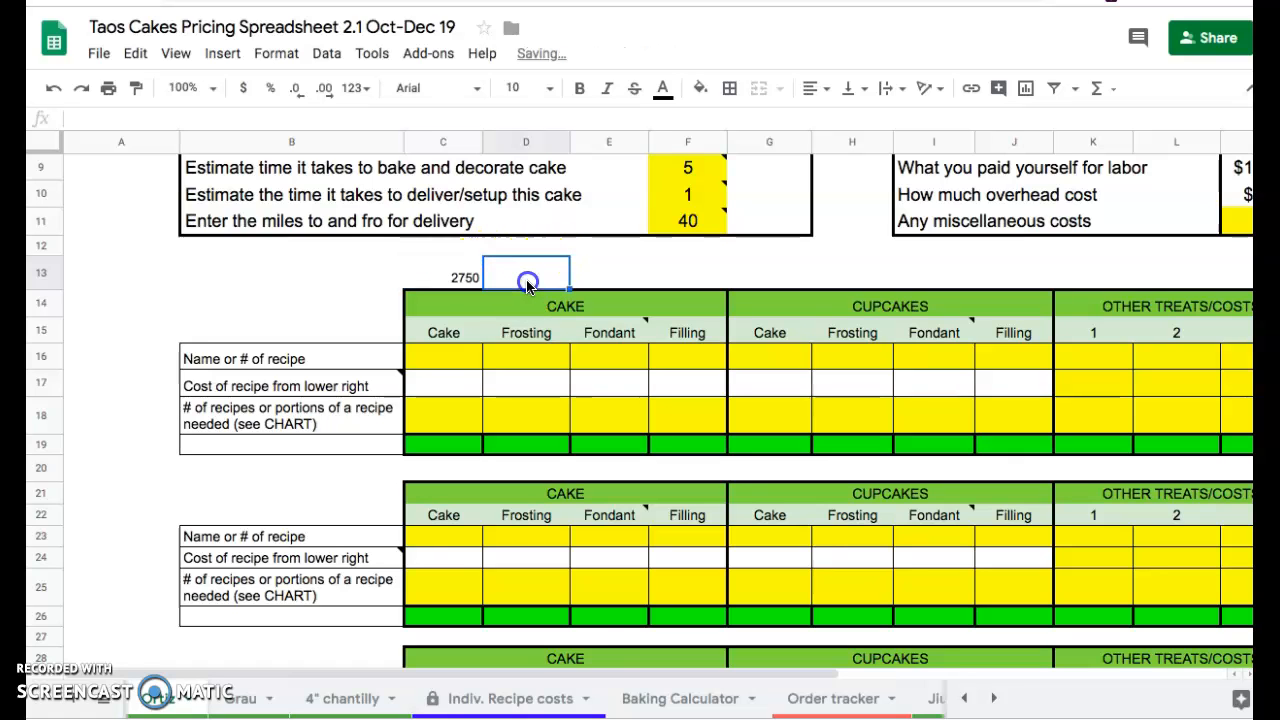
left_click(673, 703)
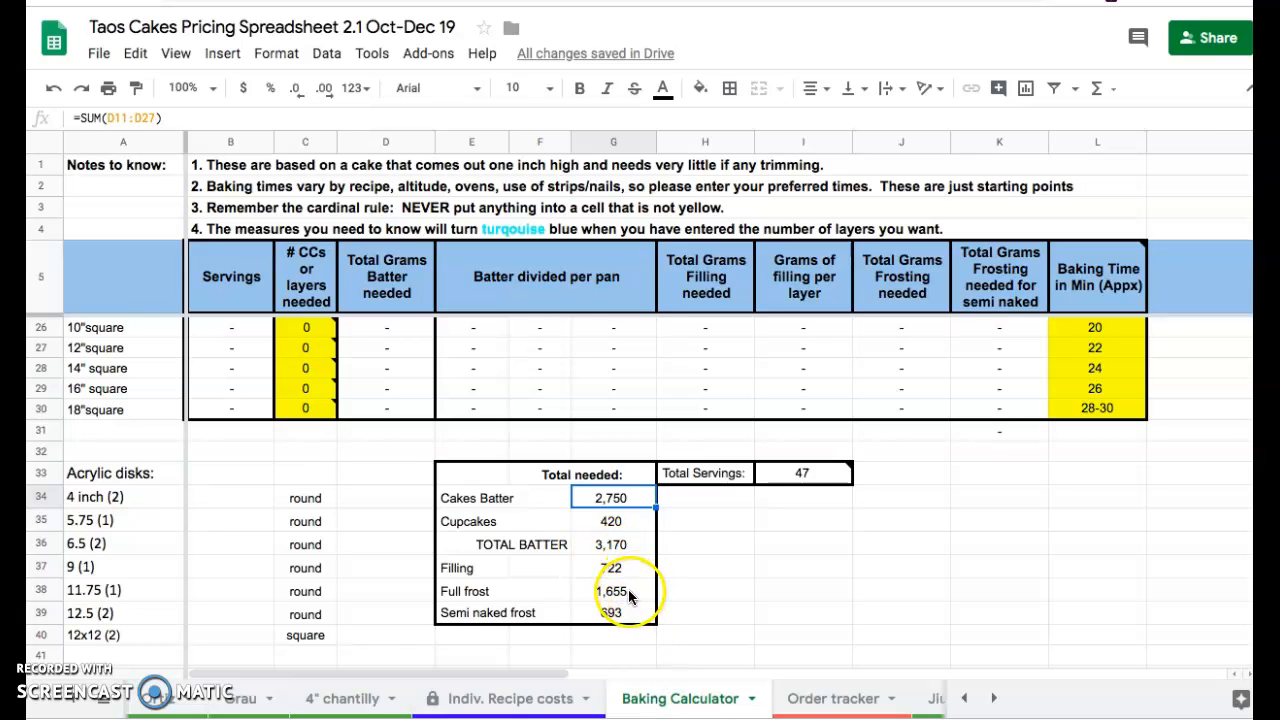
left_click(152, 698)
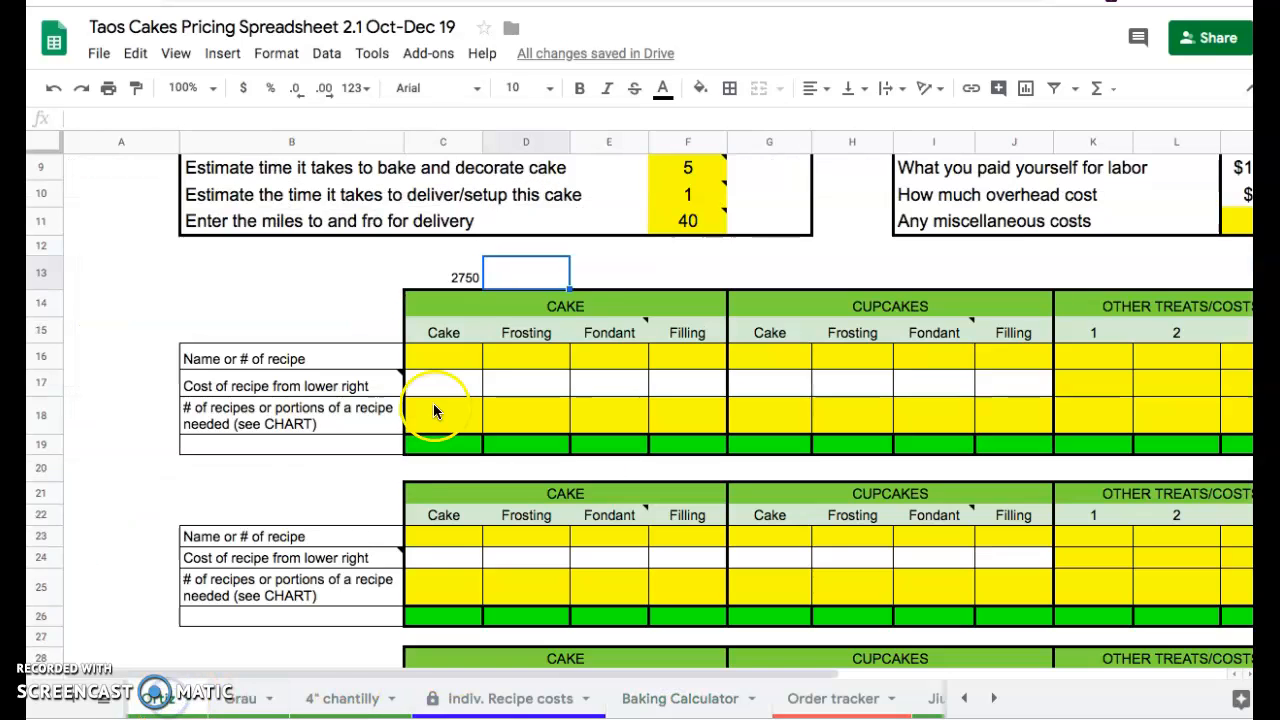
type("1655")
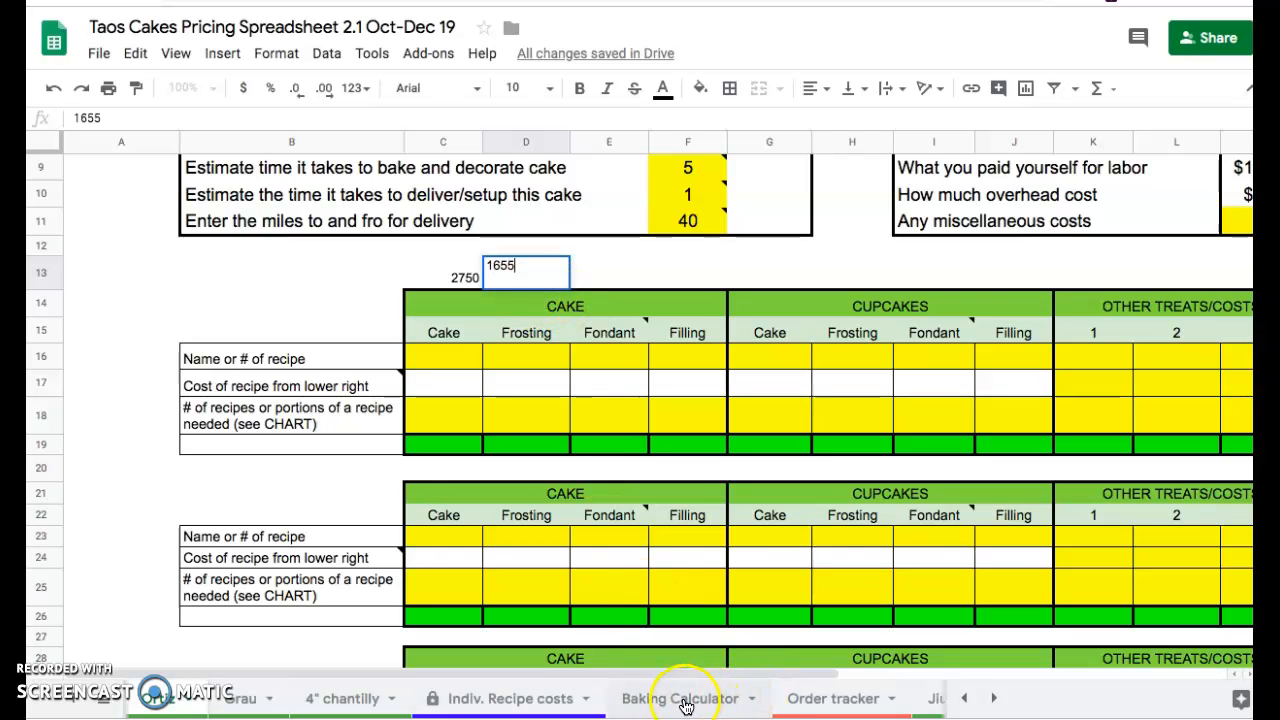
Look up the filling total and note 722 above the cake's Filling column on the costing sheet
left_click(684, 699)
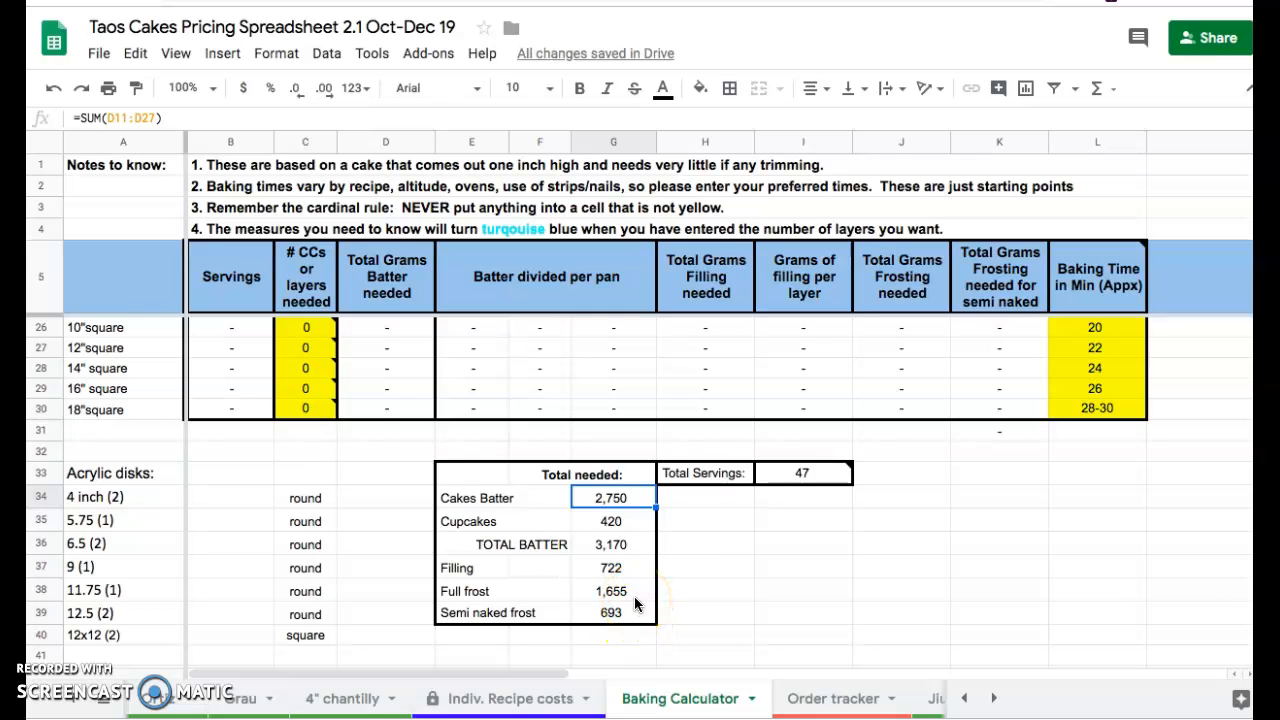
left_click(175, 705)
left_click(697, 281)
type("722")
key("Return")
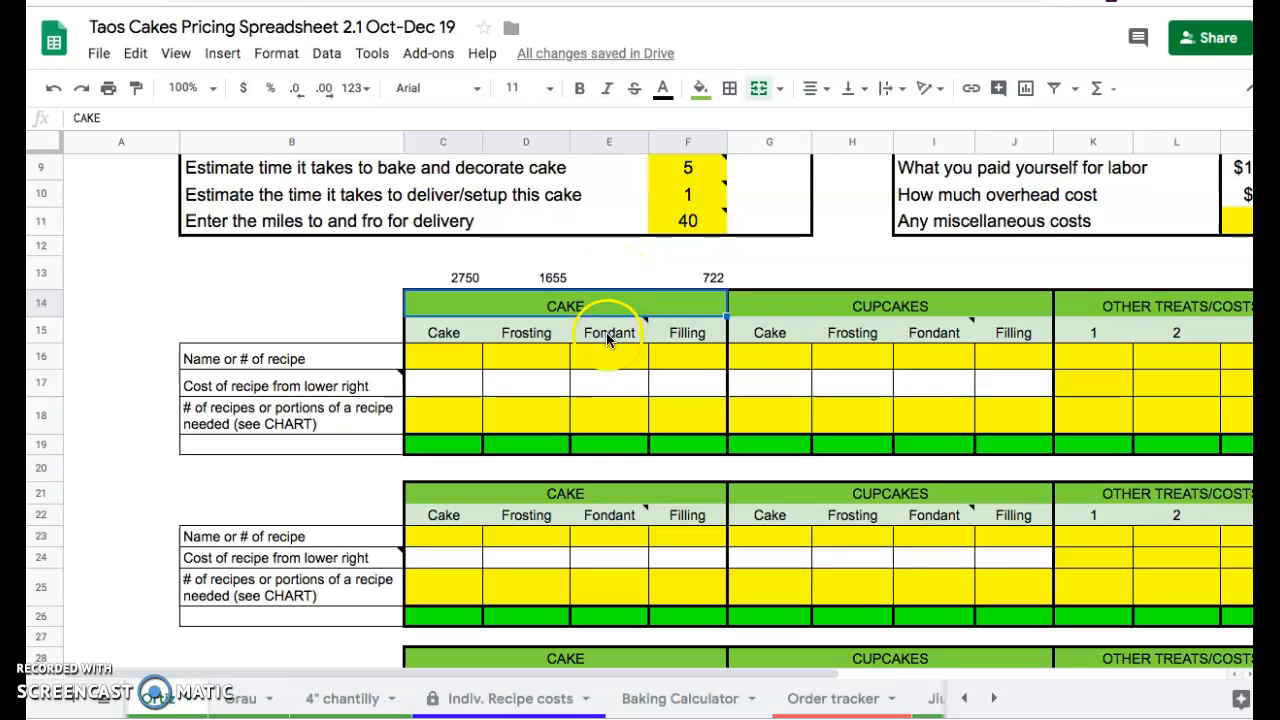
mouse_move(603, 337)
left_click(685, 700)
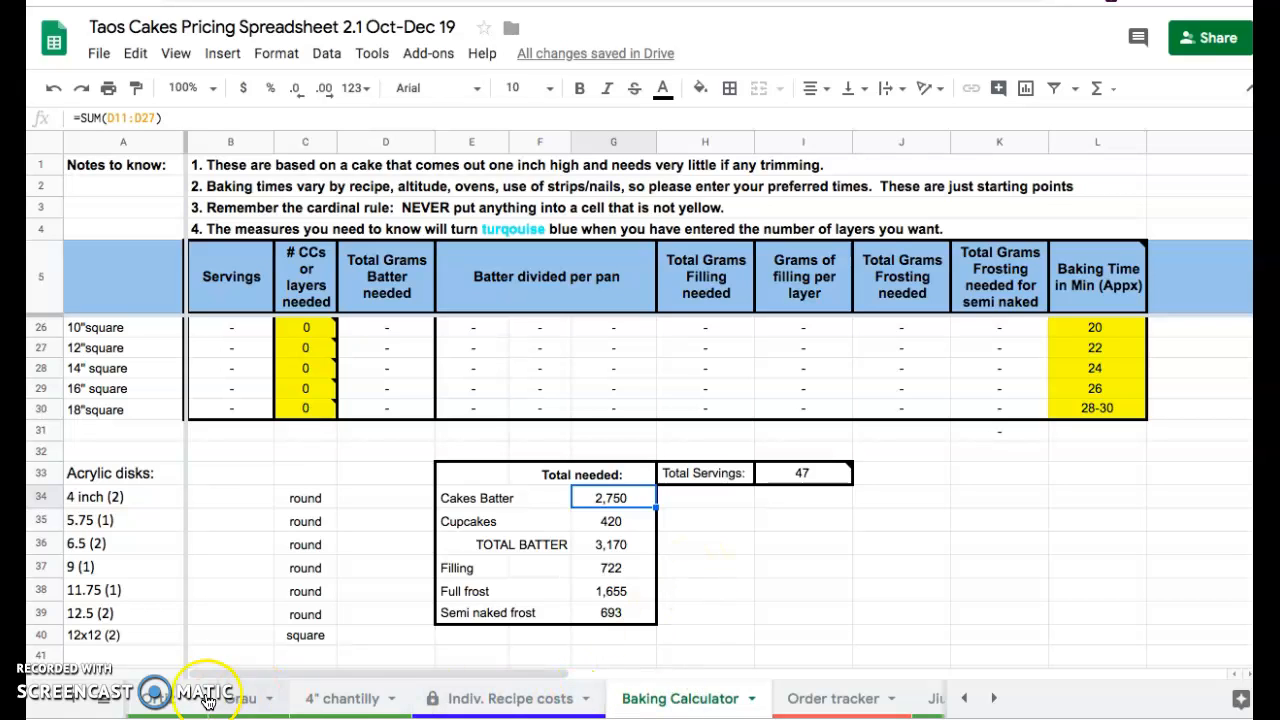
left_click(158, 698)
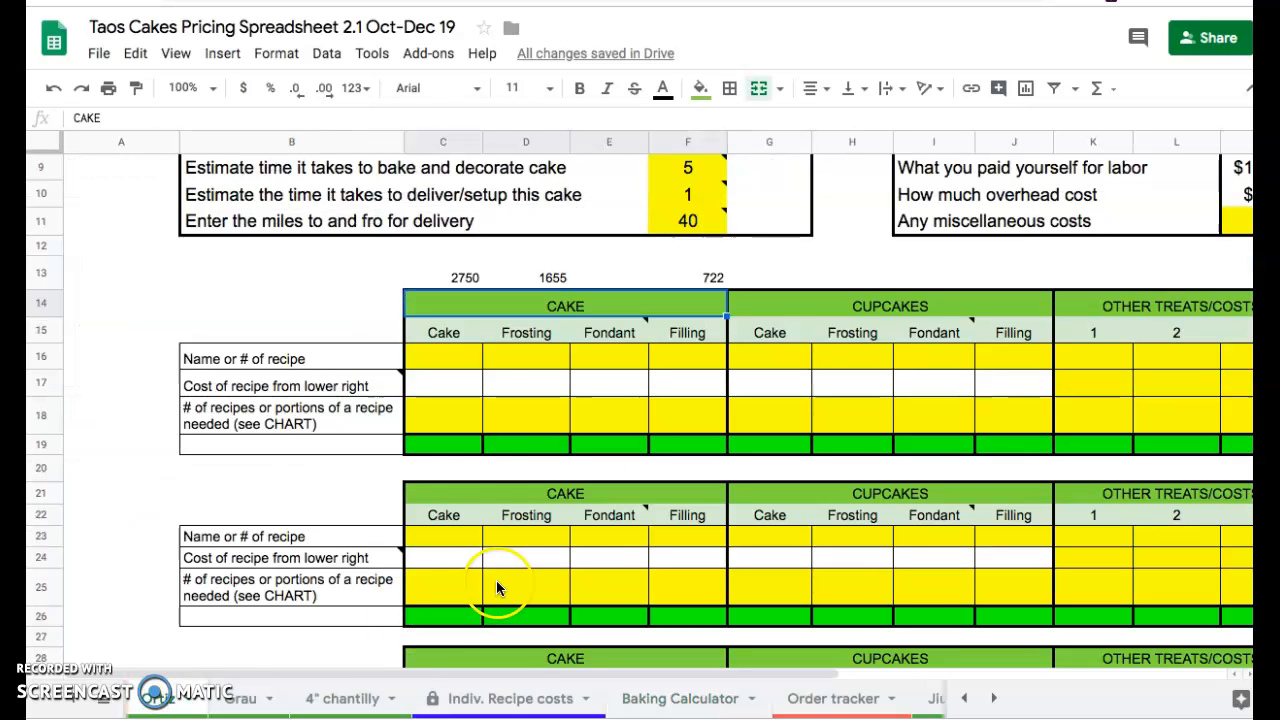
Center the gram amounts horizontally across row 13 of the costing sheet
left_click(425, 286)
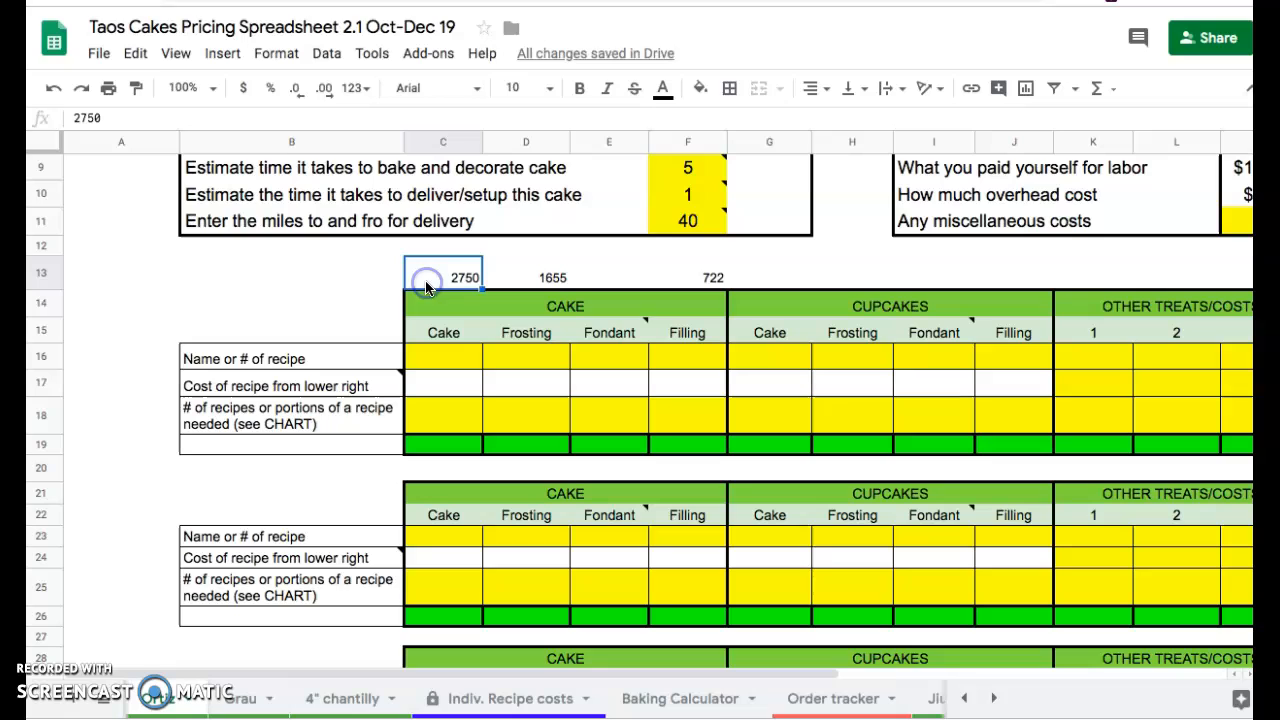
left_click(45, 273)
left_click(824, 88)
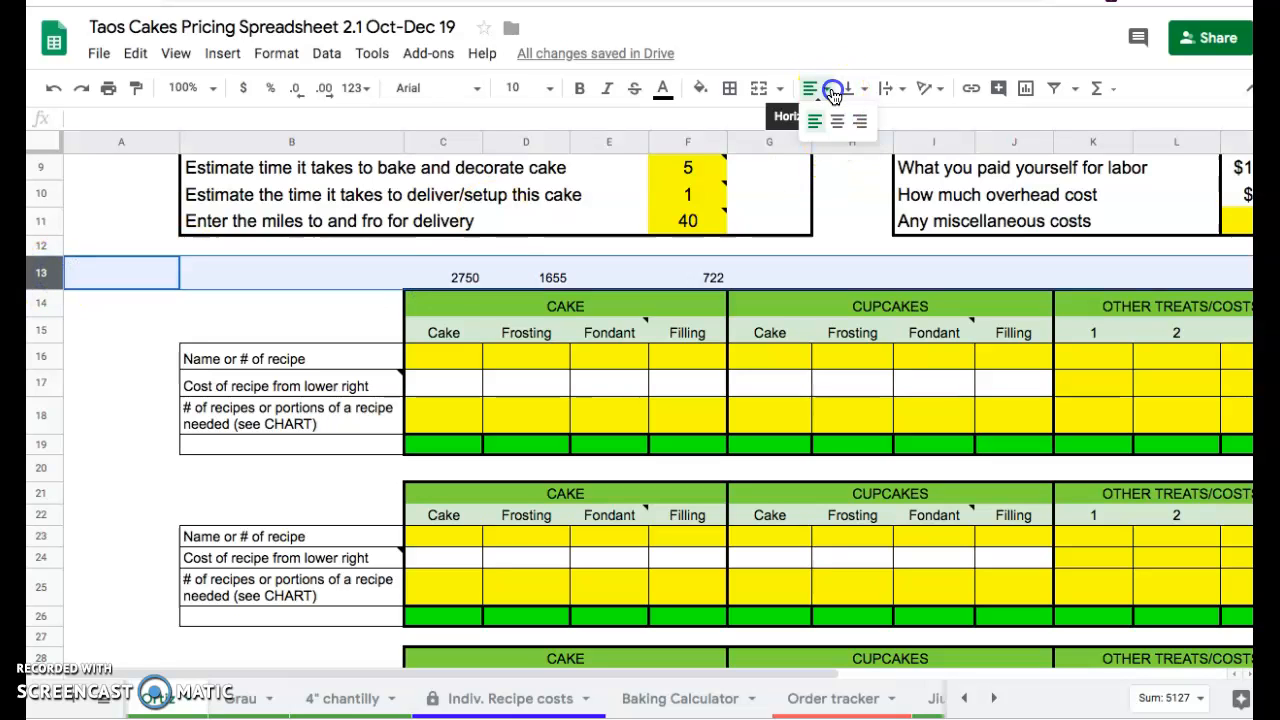
left_click(838, 124)
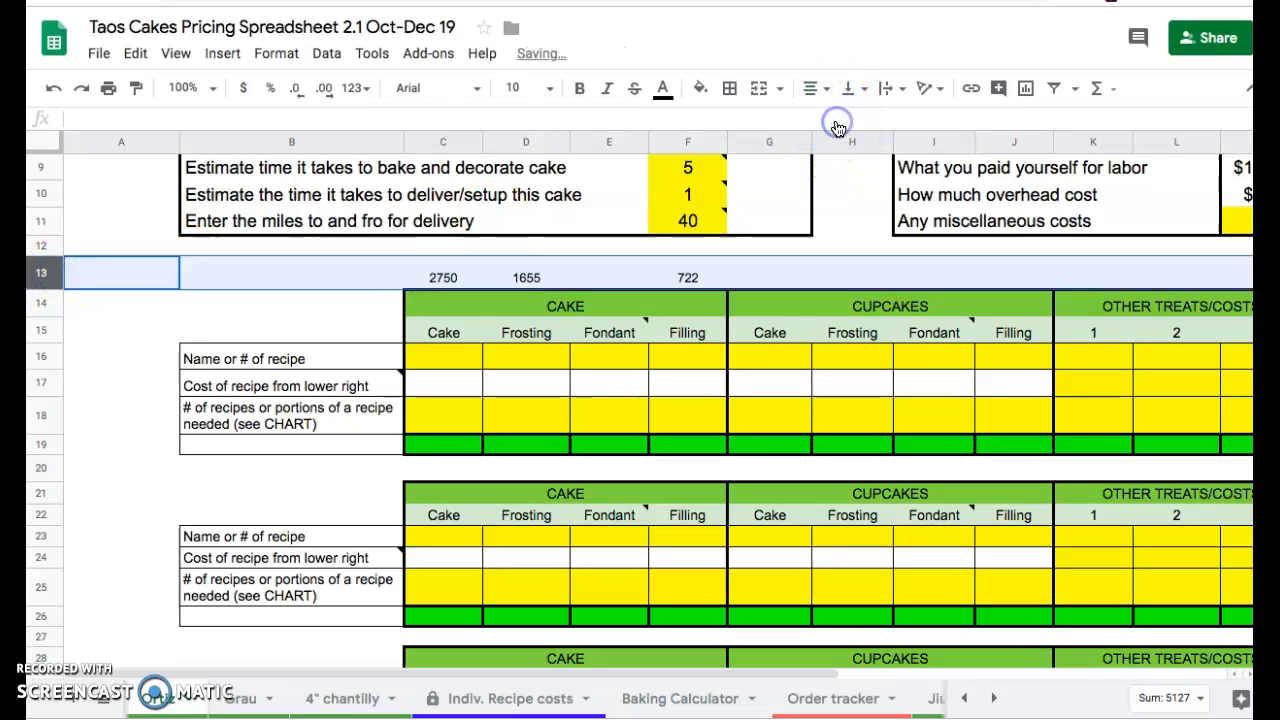
Find the dark chocolate cake in the recipe price summary and enter #3 as the first block's cake recipe
left_click(445, 362)
scroll(771, 455, "down", 3)
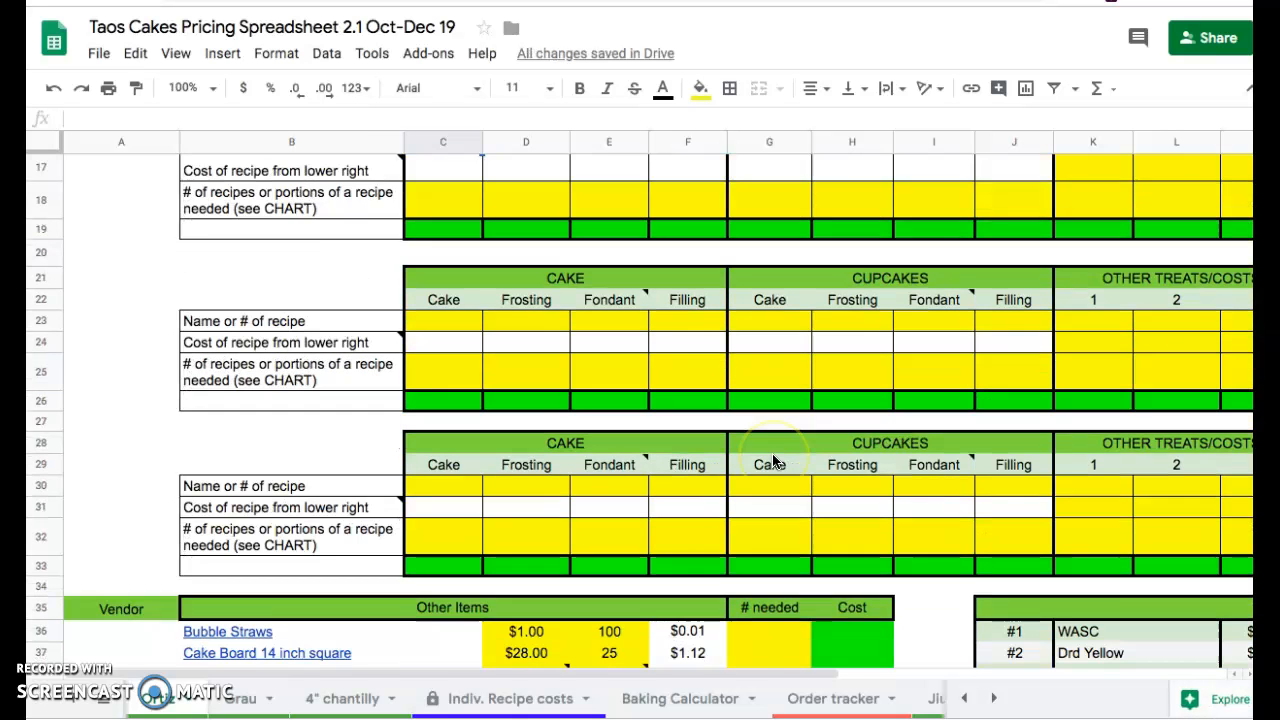
scroll(772, 460, "down", 3)
scroll(772, 460, "down", 1)
scroll(772, 460, "right", 3)
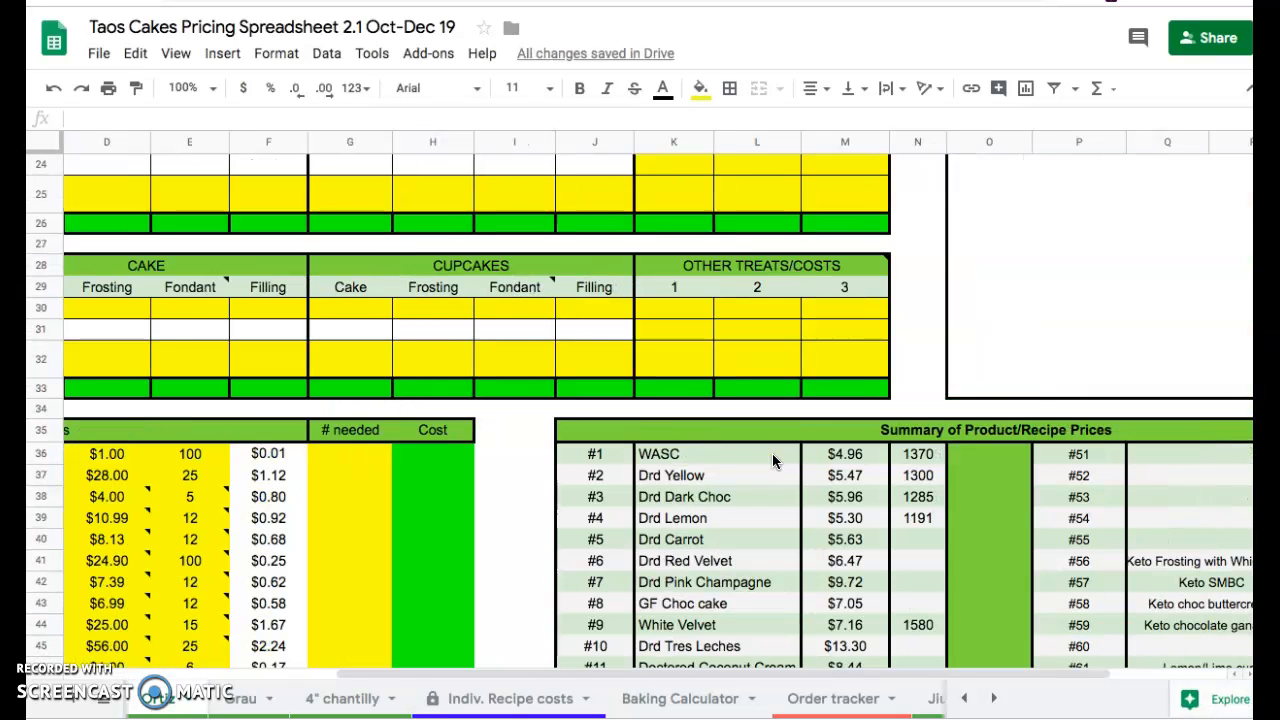
left_click(510, 712)
scroll(603, 494, "up", 8)
scroll(603, 494, "left", 4)
left_click(426, 410)
type("#3")
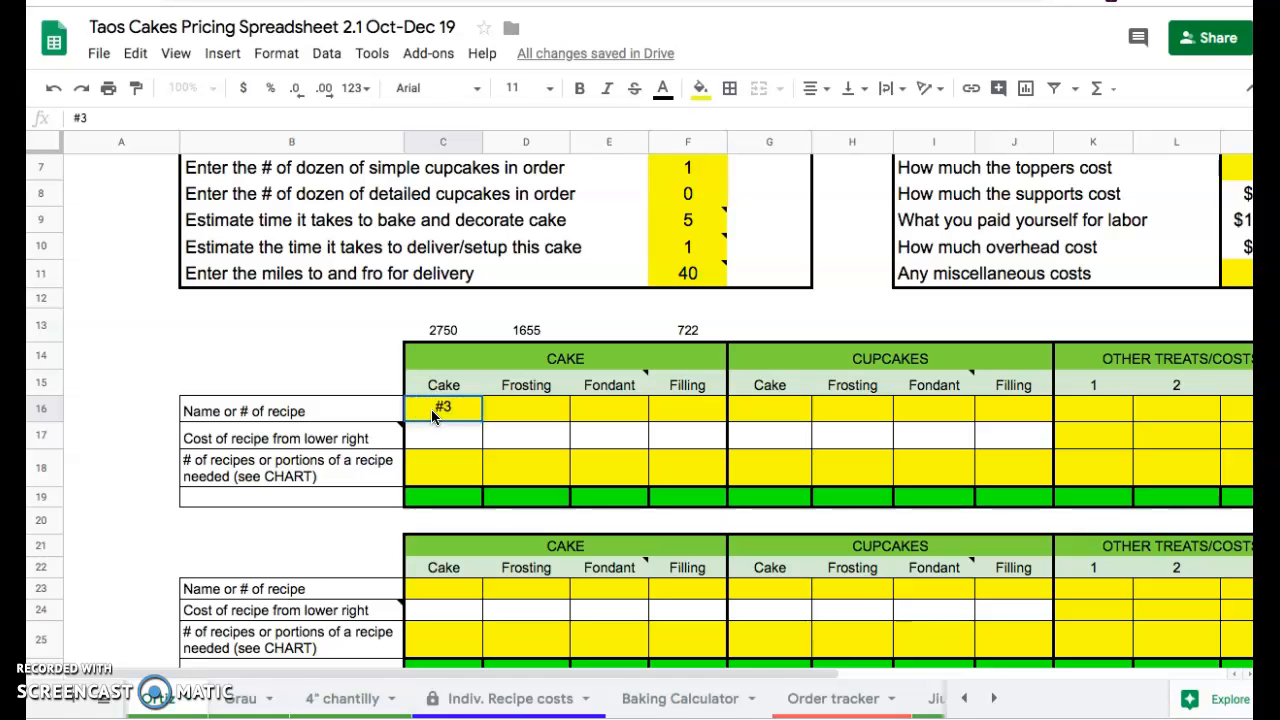
key("Return")
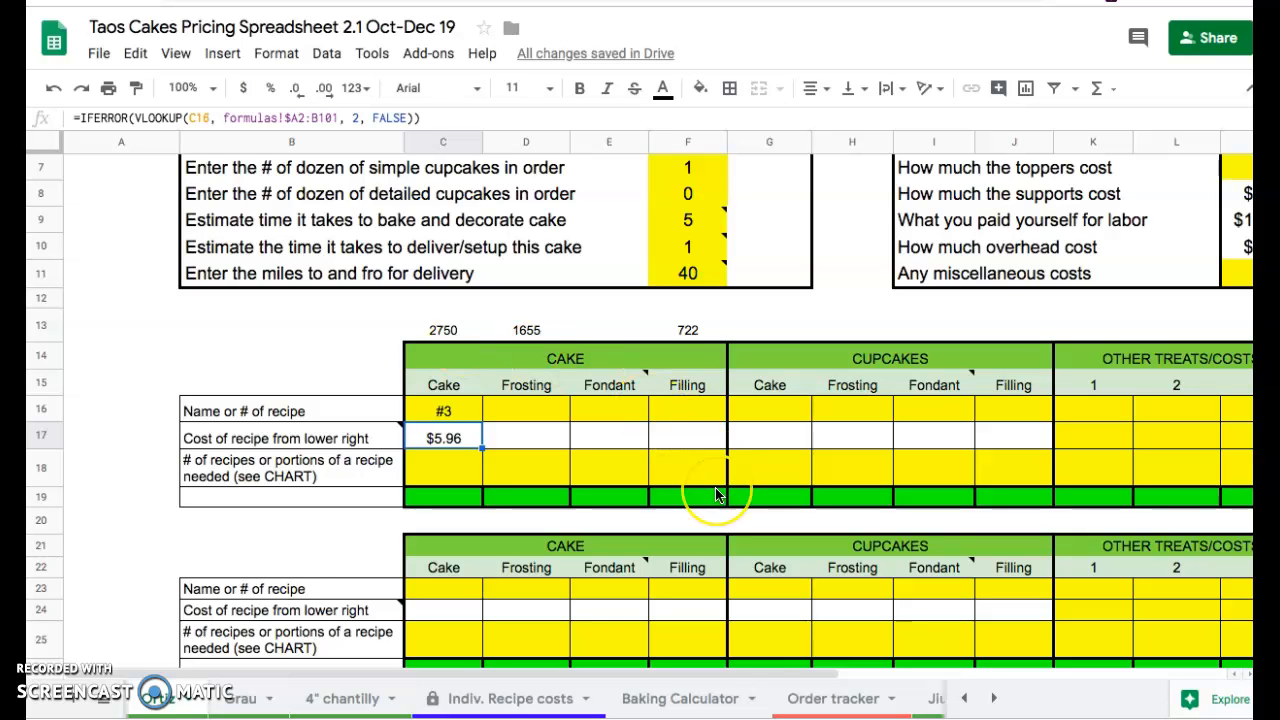
Check the gram yield of recipe #3 in the price summary and enter 2.14 as the number of cake recipes needed
scroll(714, 488, "down", 4)
scroll(716, 494, "right", 5)
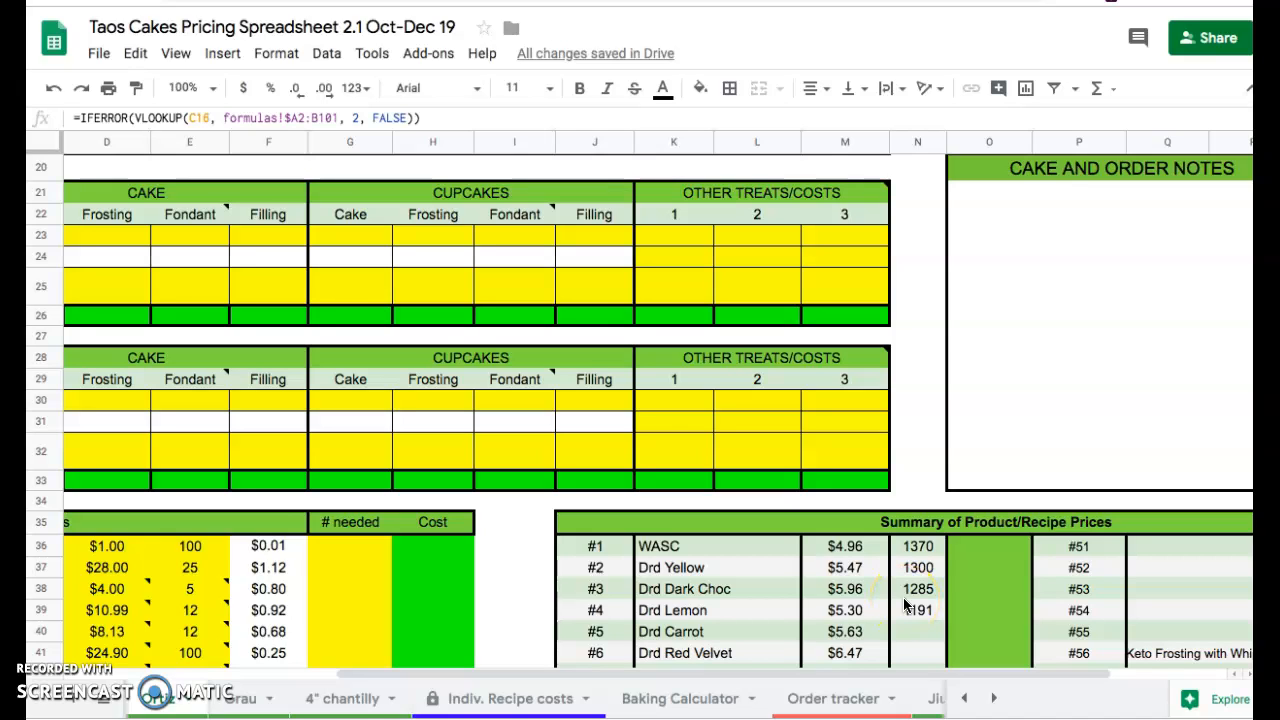
scroll(575, 606, "left", 5)
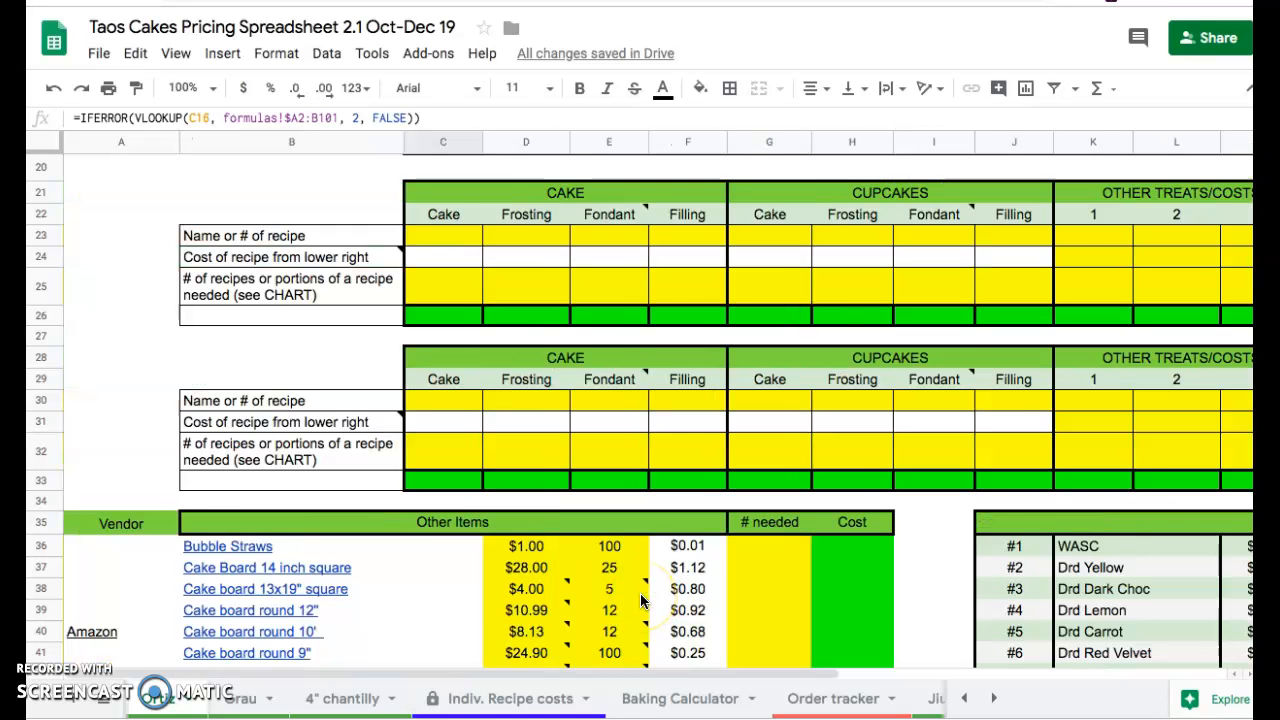
scroll(642, 600, "up", 3)
left_click(451, 321)
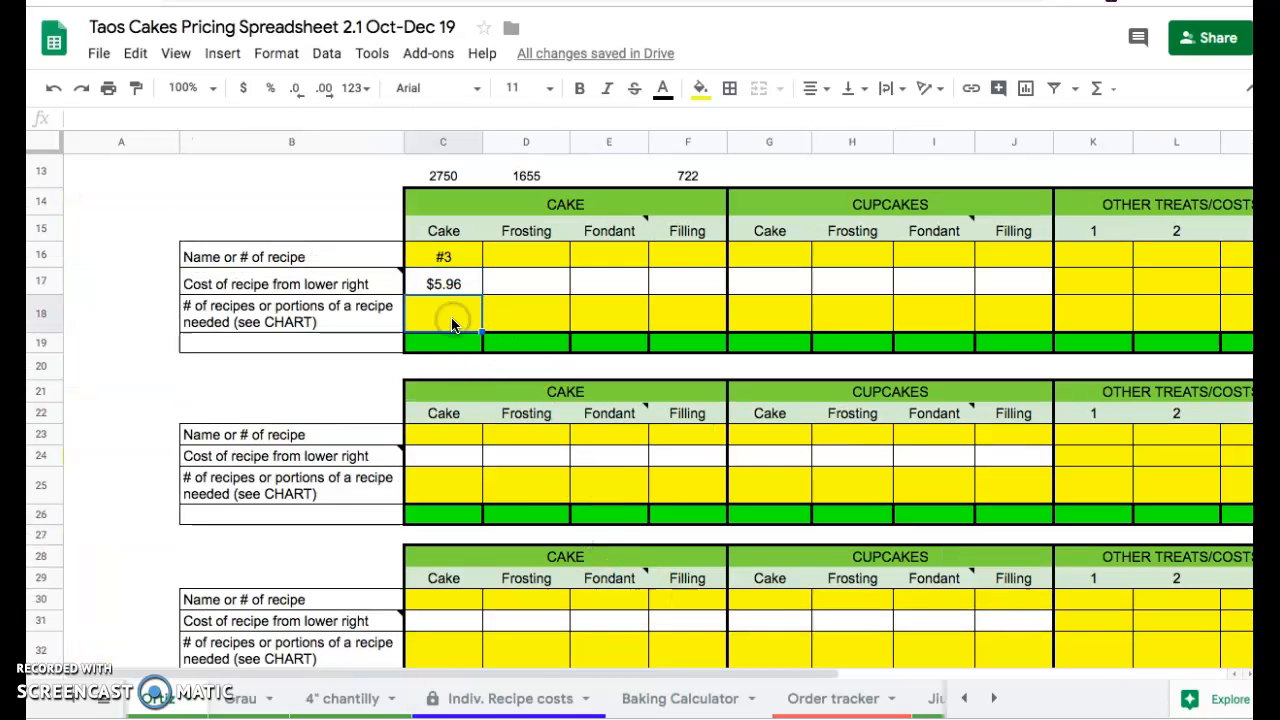
type("2.14")
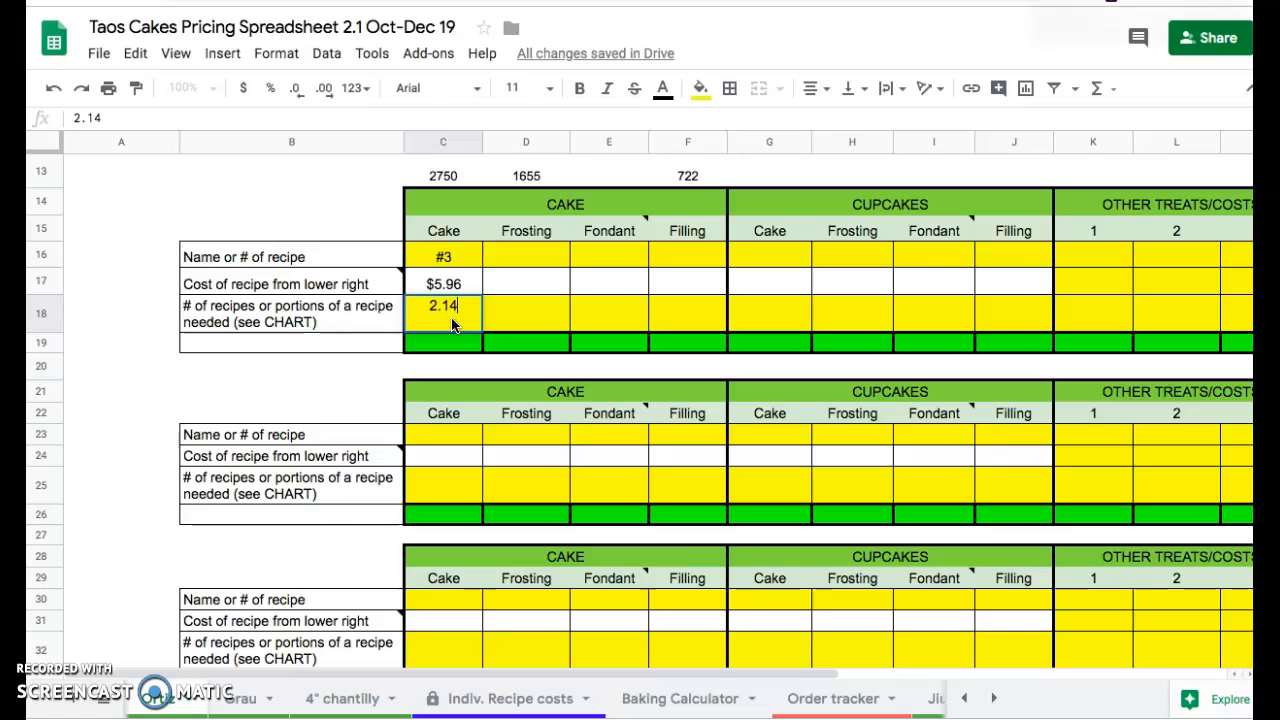
key("Return")
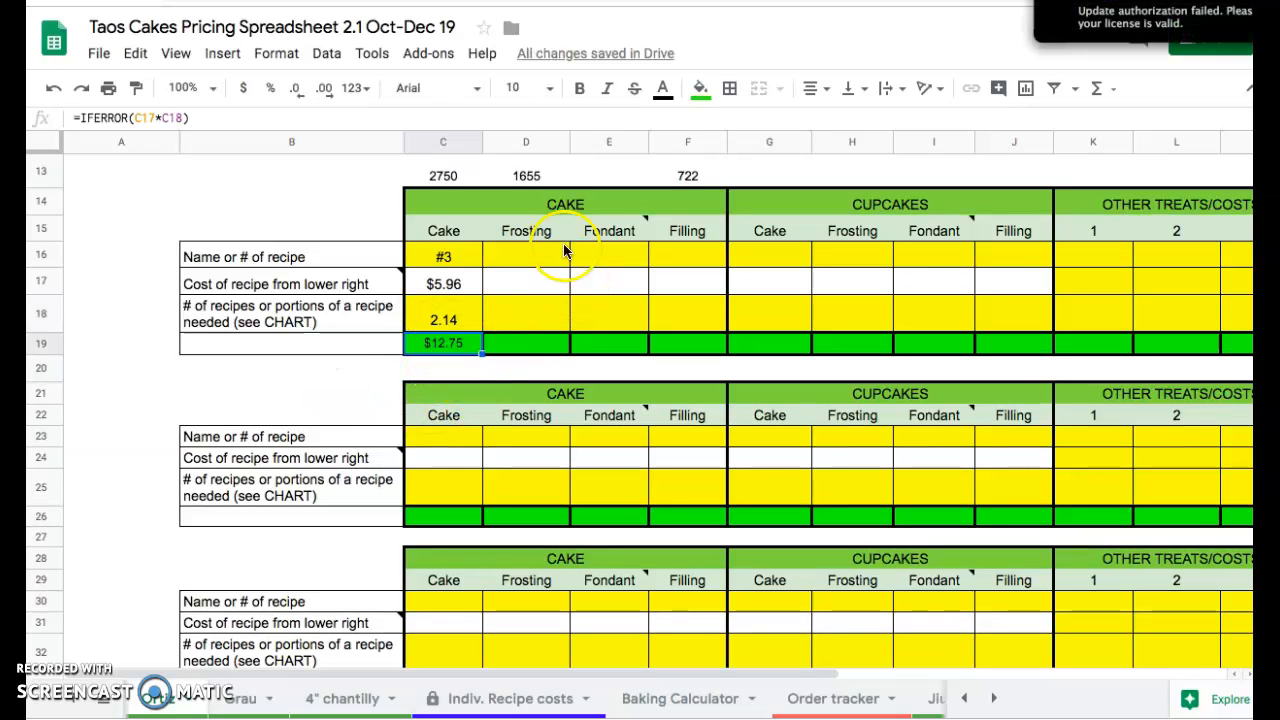
Enter #32 as the frosting recipe in the first block's Cake section
left_click(533, 256)
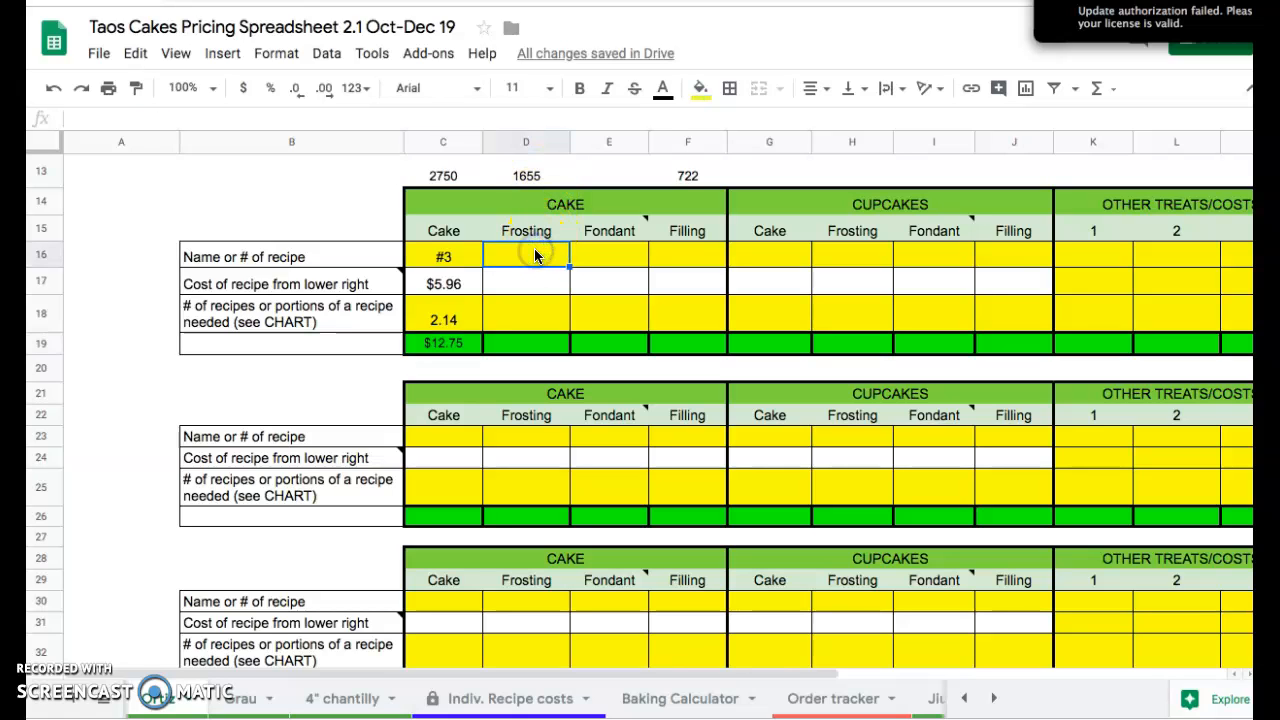
type("#32")
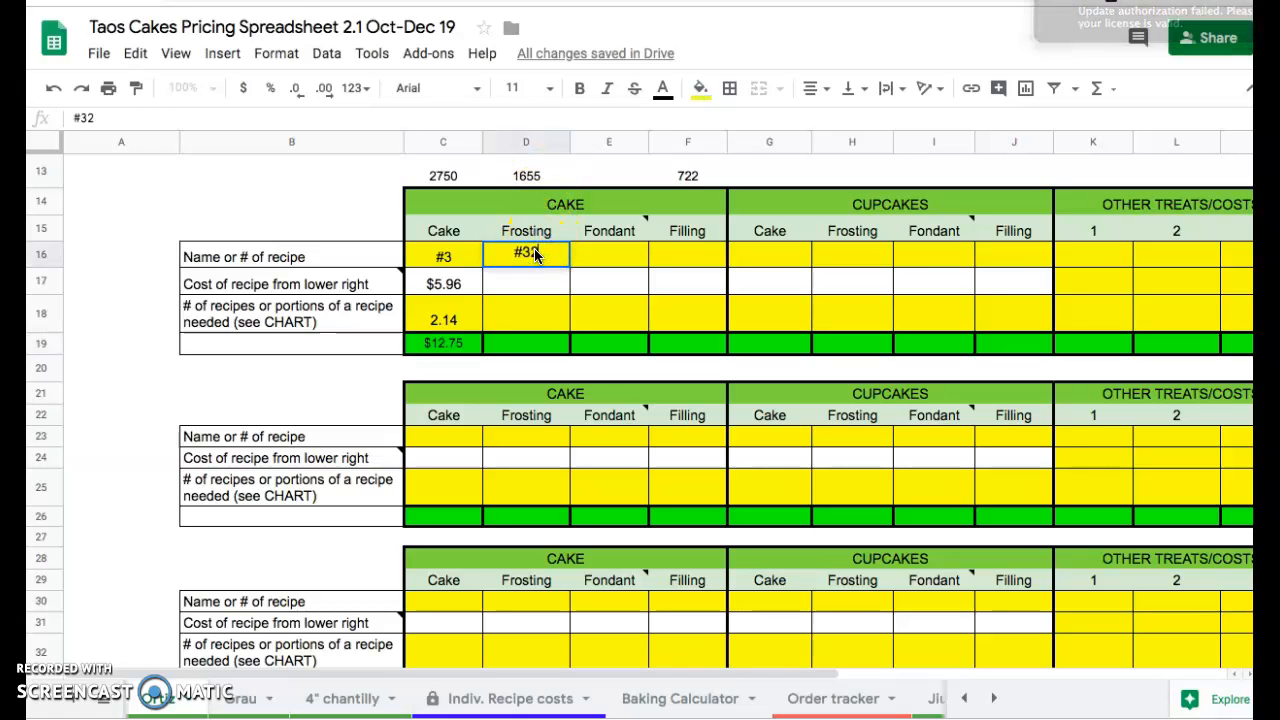
key("Return")
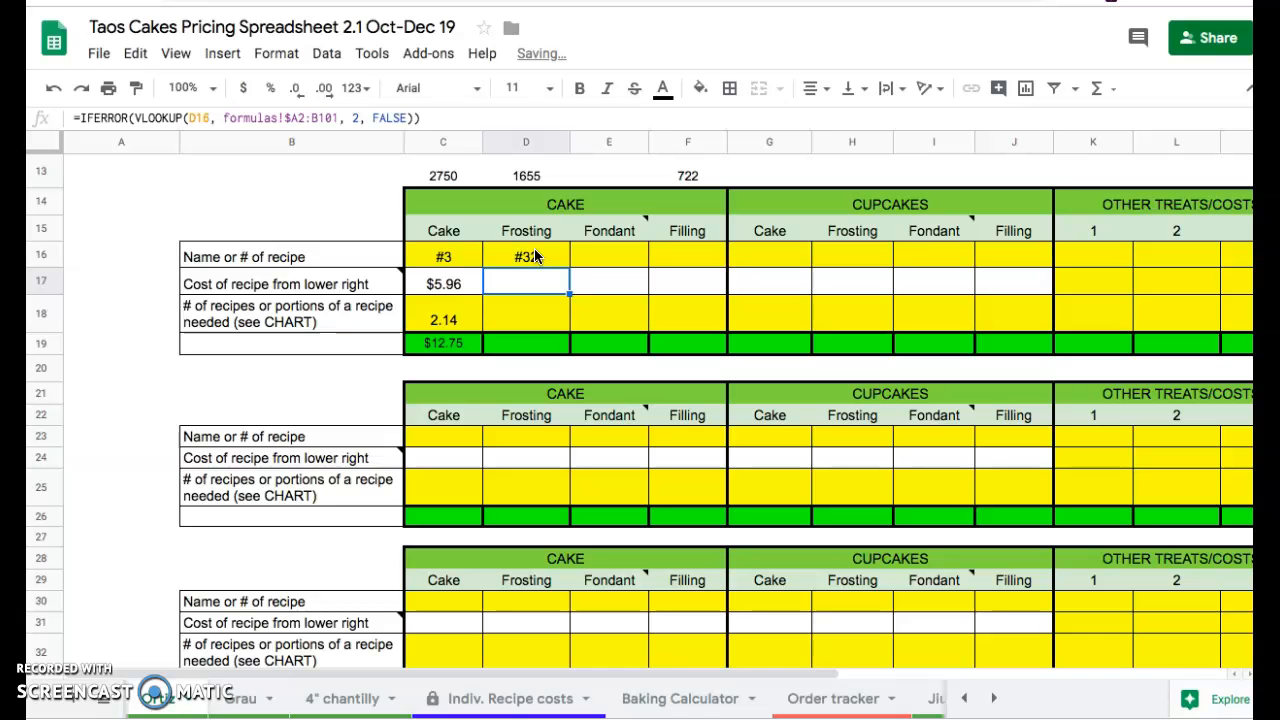
Check the Easy SMBC gram yield in the price summary and enter 1.42 as the number of cake frosting recipes needed
scroll(755, 558, "down", 5)
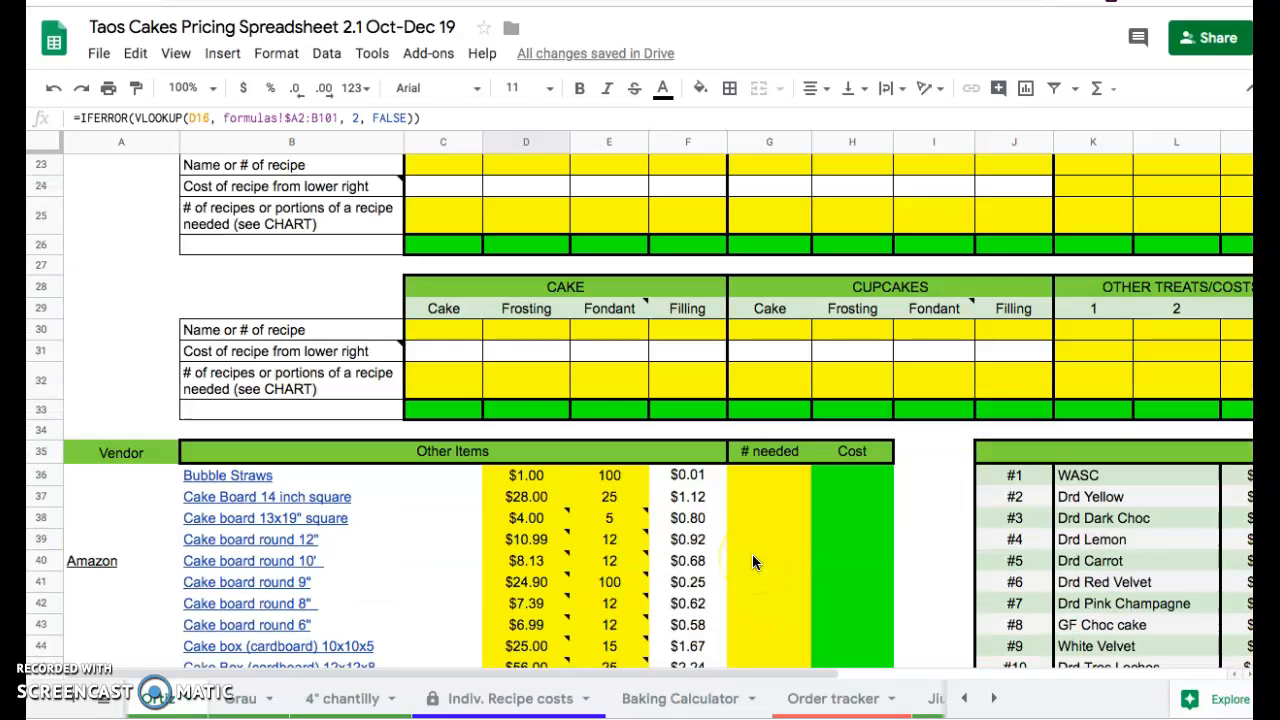
scroll(752, 563, "down", 7)
left_click(1036, 630)
scroll(1100, 530, "right", 2)
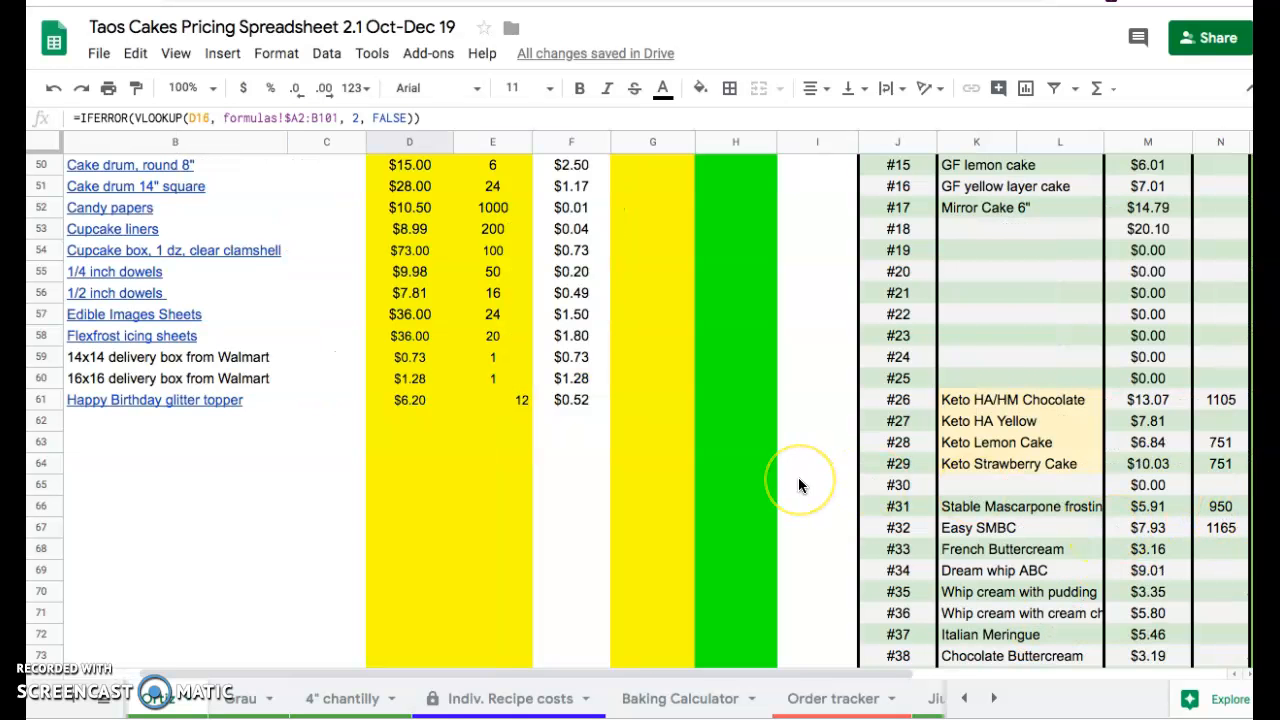
scroll(798, 480, "left", 2)
scroll(798, 477, "up", 15)
left_click(527, 331)
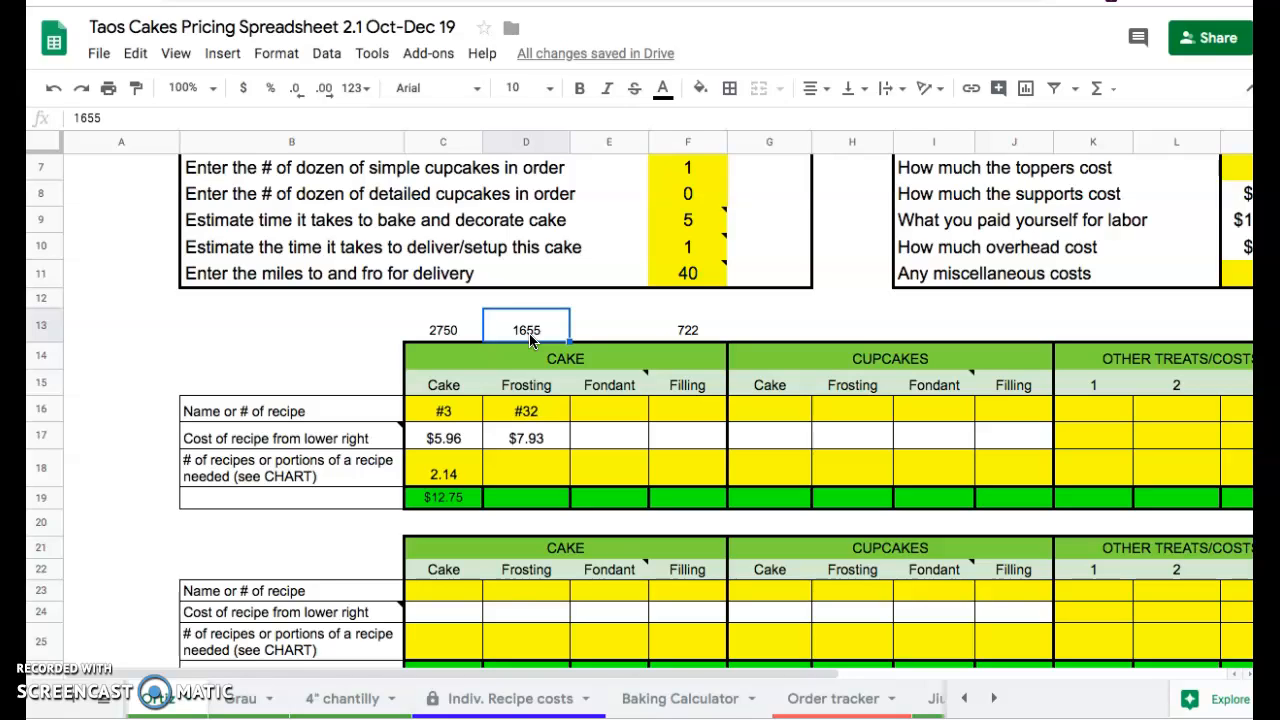
left_click(530, 485)
type("1.42")
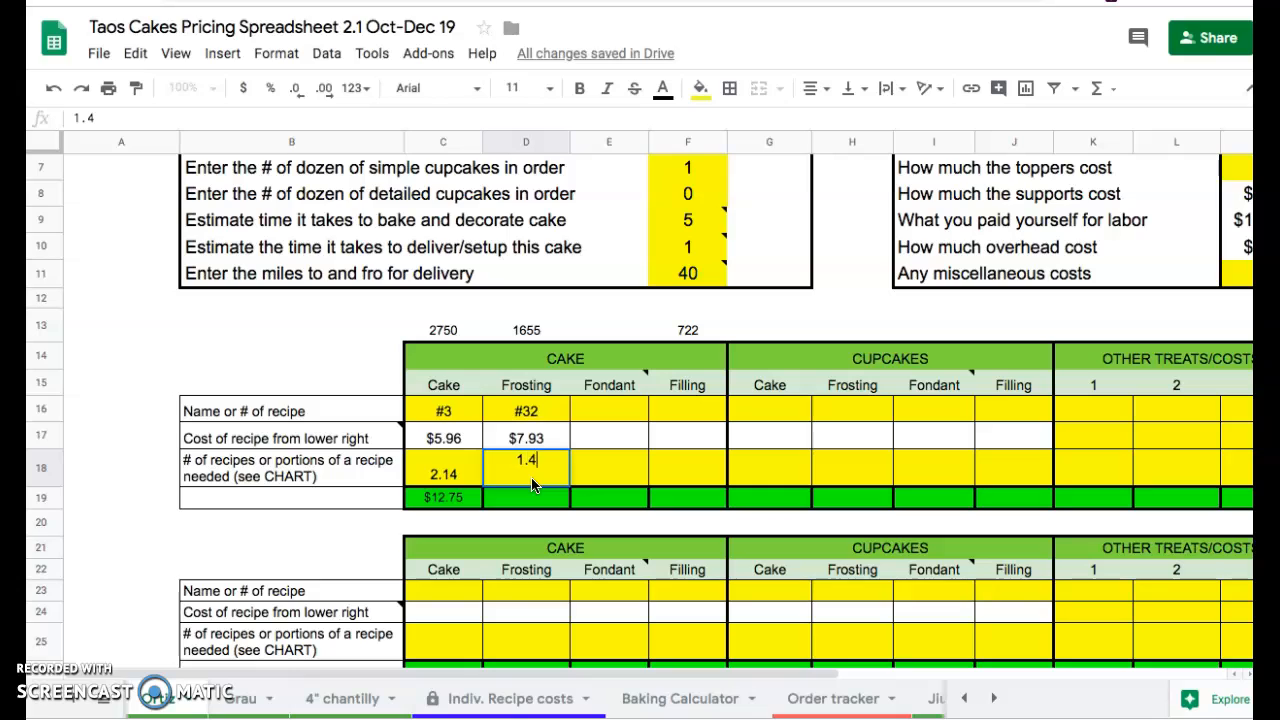
key("Return")
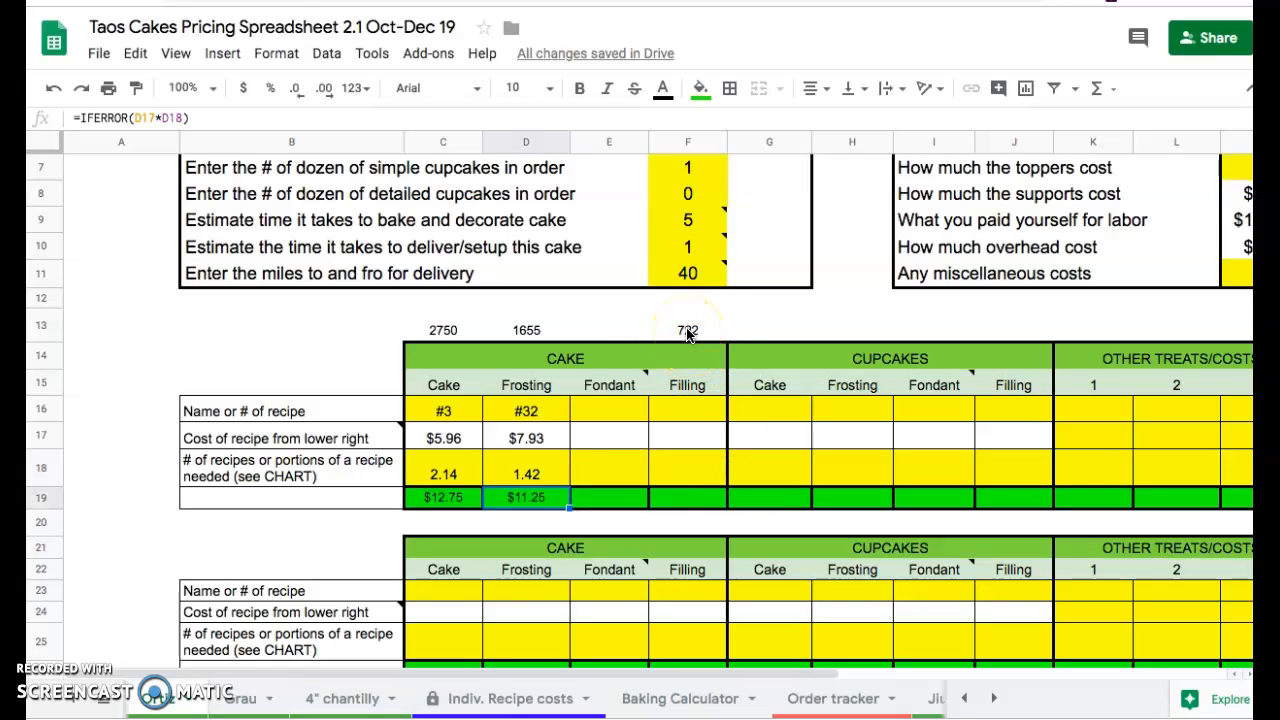
Enter #32 as the filling recipe in the first block's Cake section
left_click(674, 411)
type("#32")
key("Return")
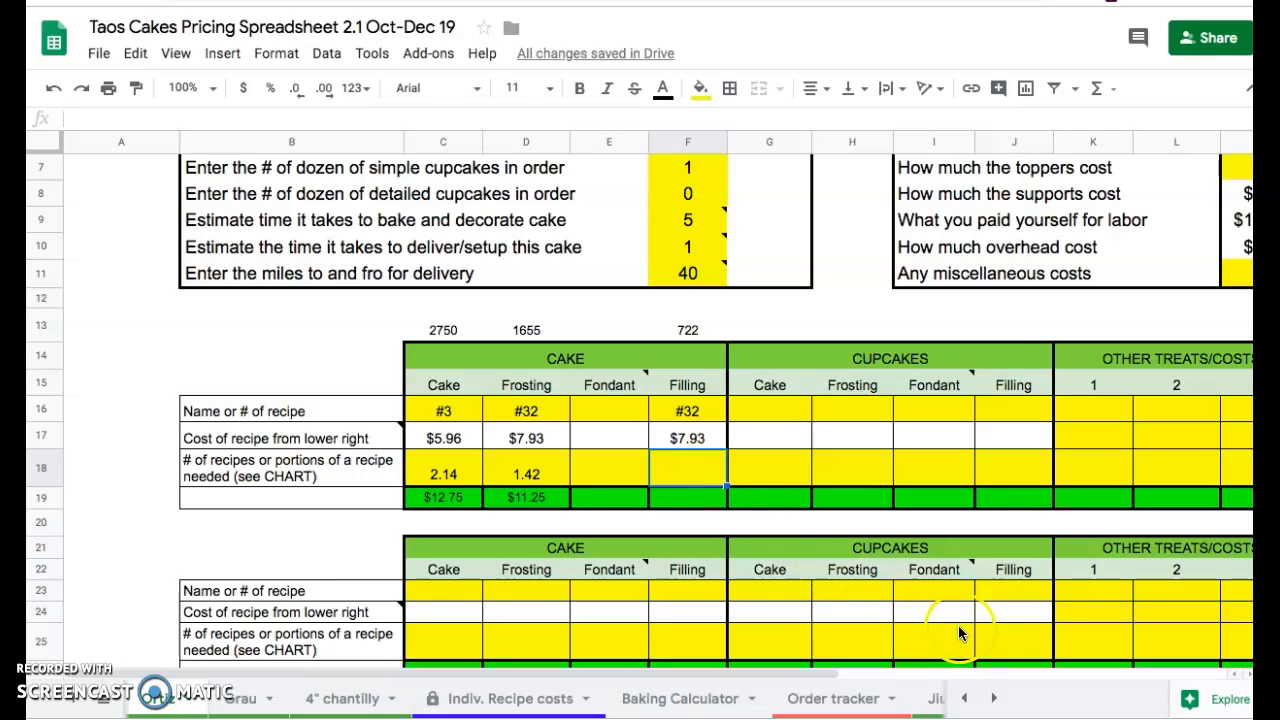
Check the filling recipe's yield in the price summary and enter .62 as the number of cake filling recipes needed
scroll(991, 605, "right", 10)
scroll(991, 605, "down", 5)
scroll(991, 605, "down", 5)
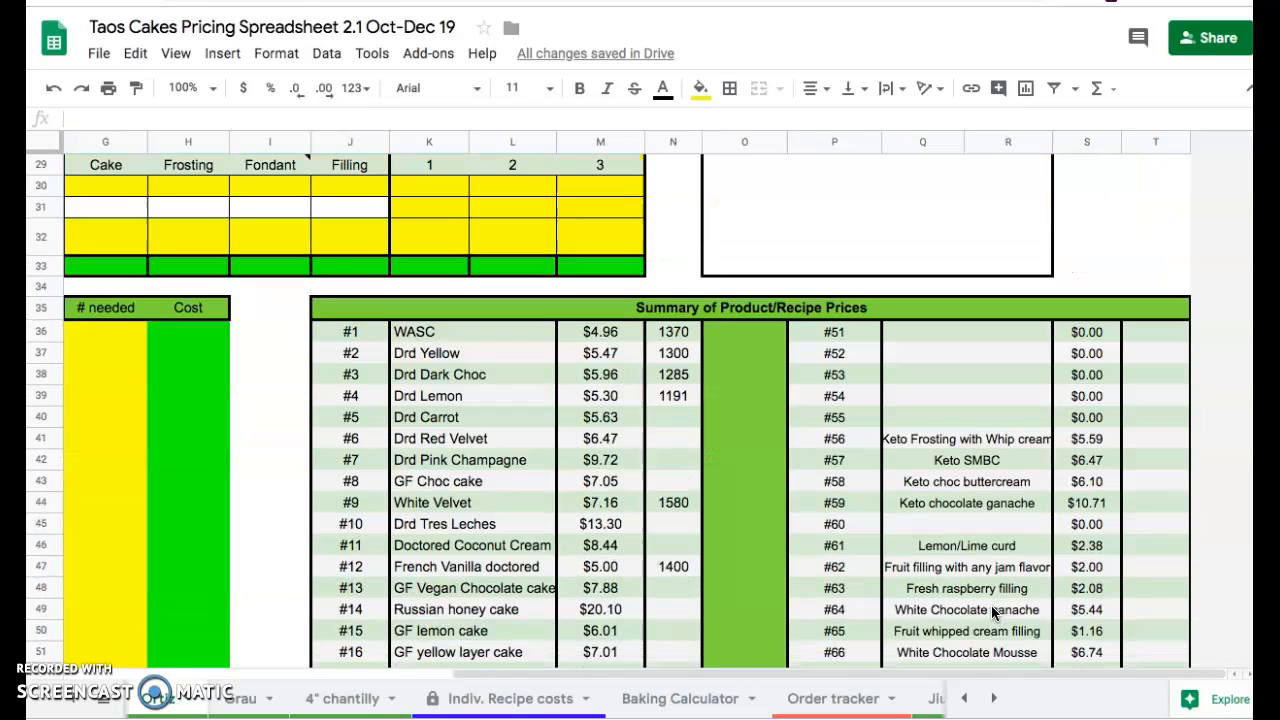
scroll(956, 611, "down", 2)
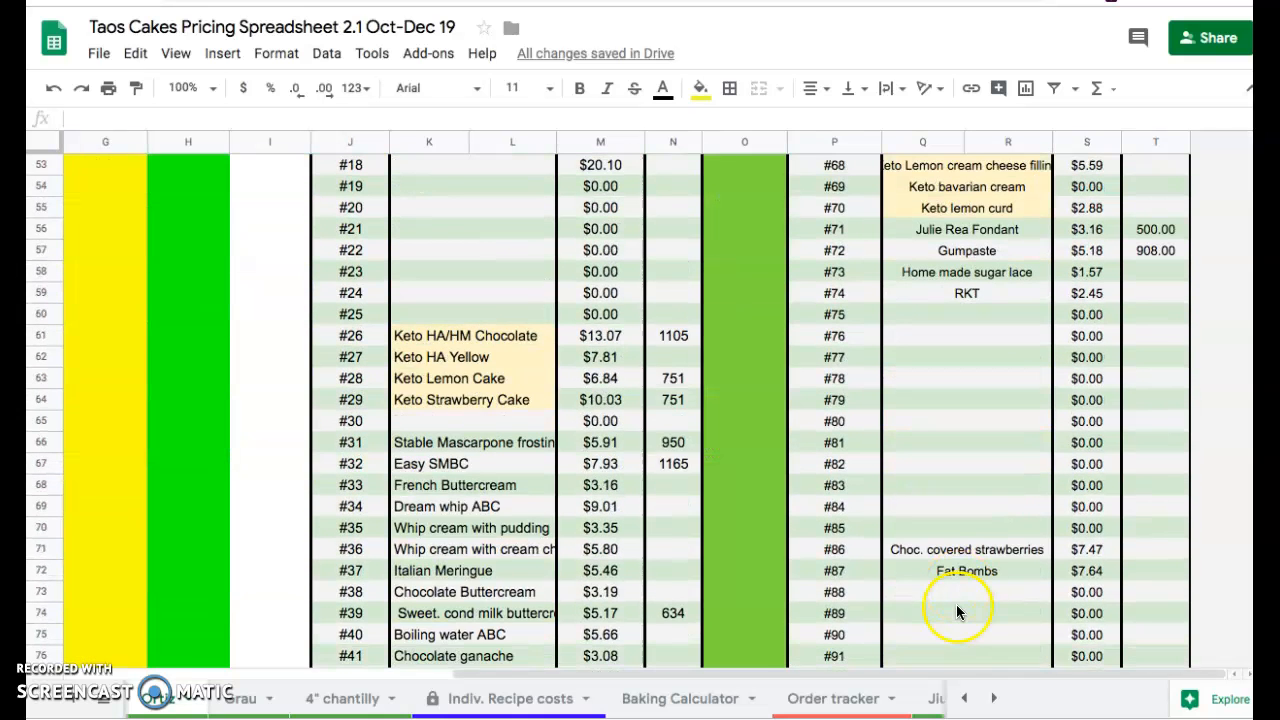
scroll(674, 474, "up", 5)
scroll(674, 466, "up", 9)
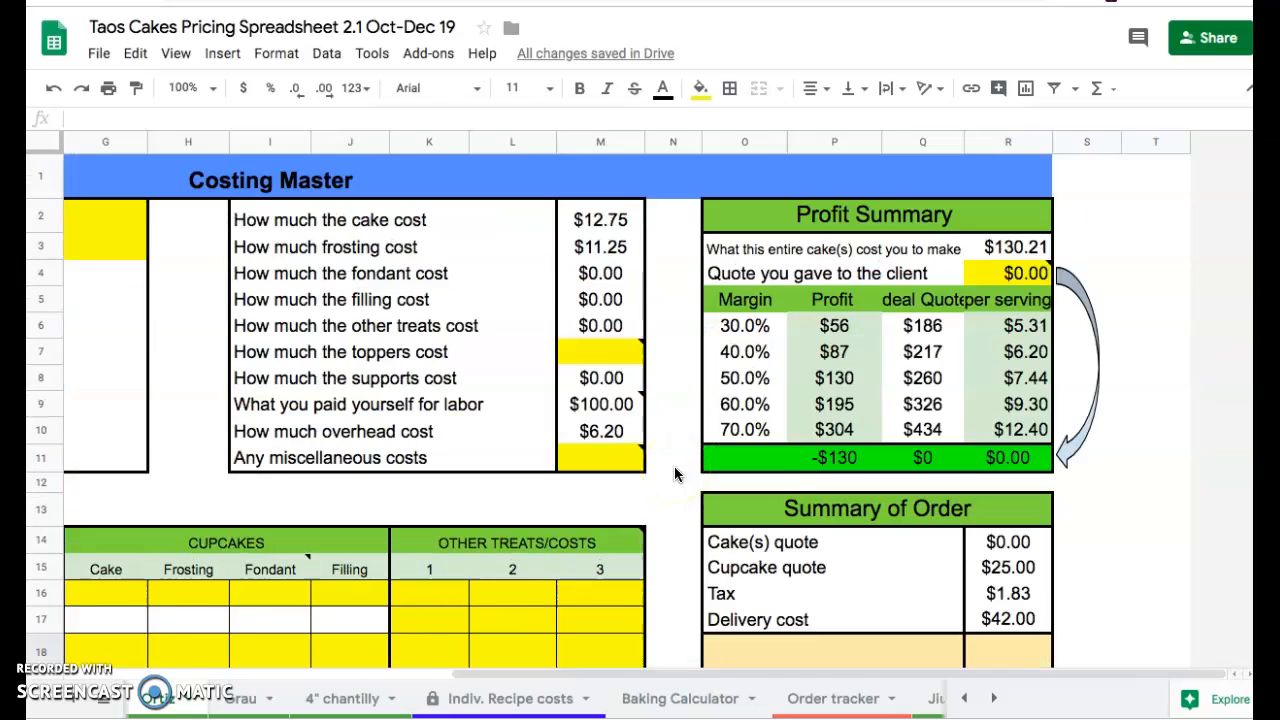
scroll(674, 466, "left", 5)
left_click(708, 650)
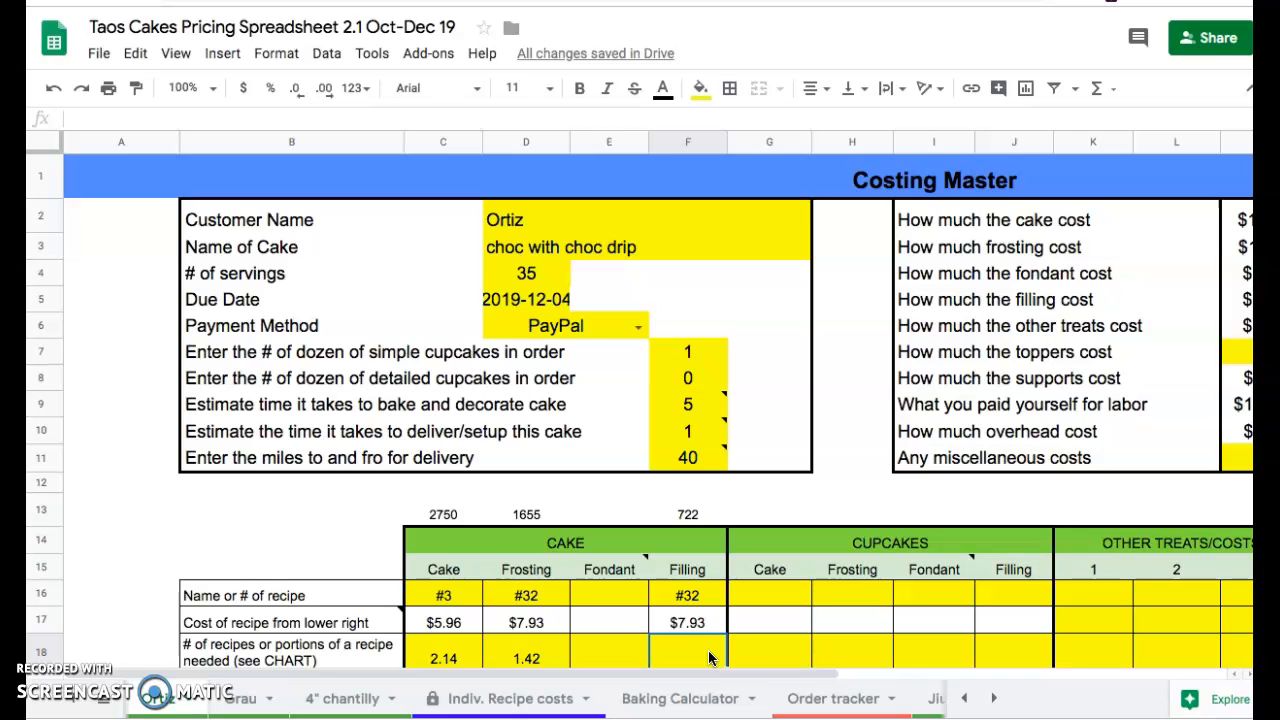
scroll(710, 654, "down", 1)
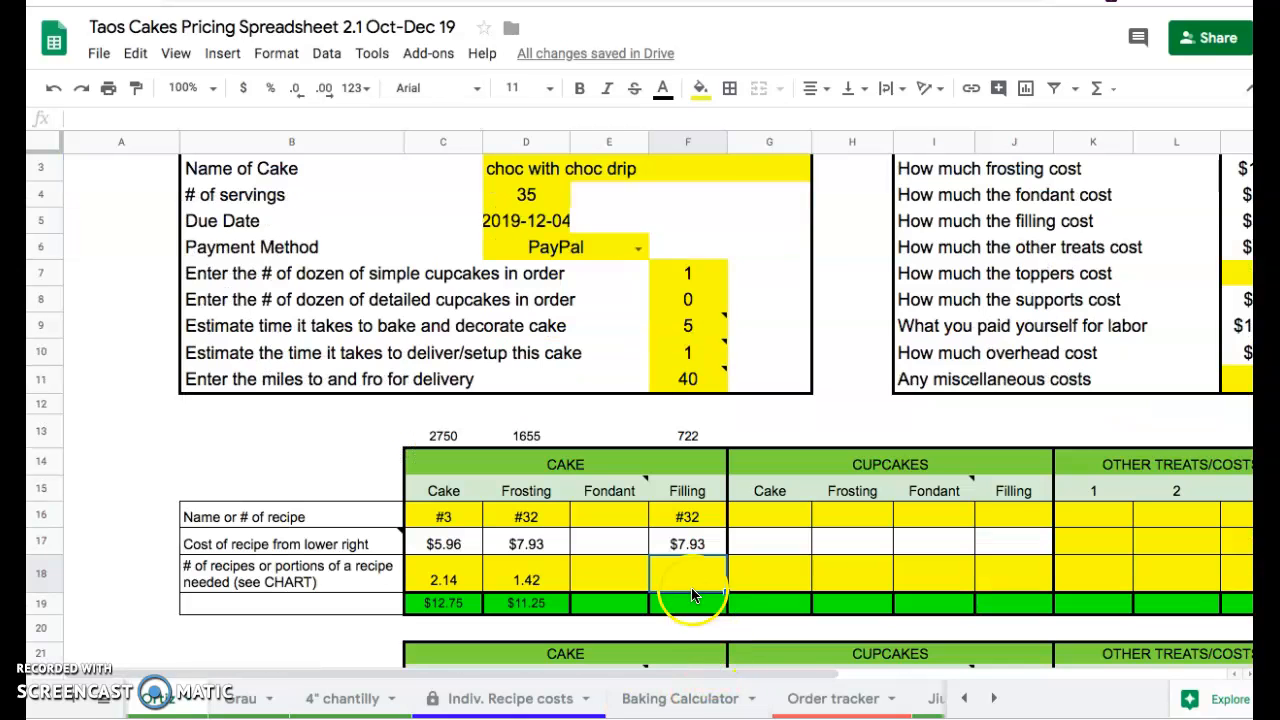
type(".62")
key("Return")
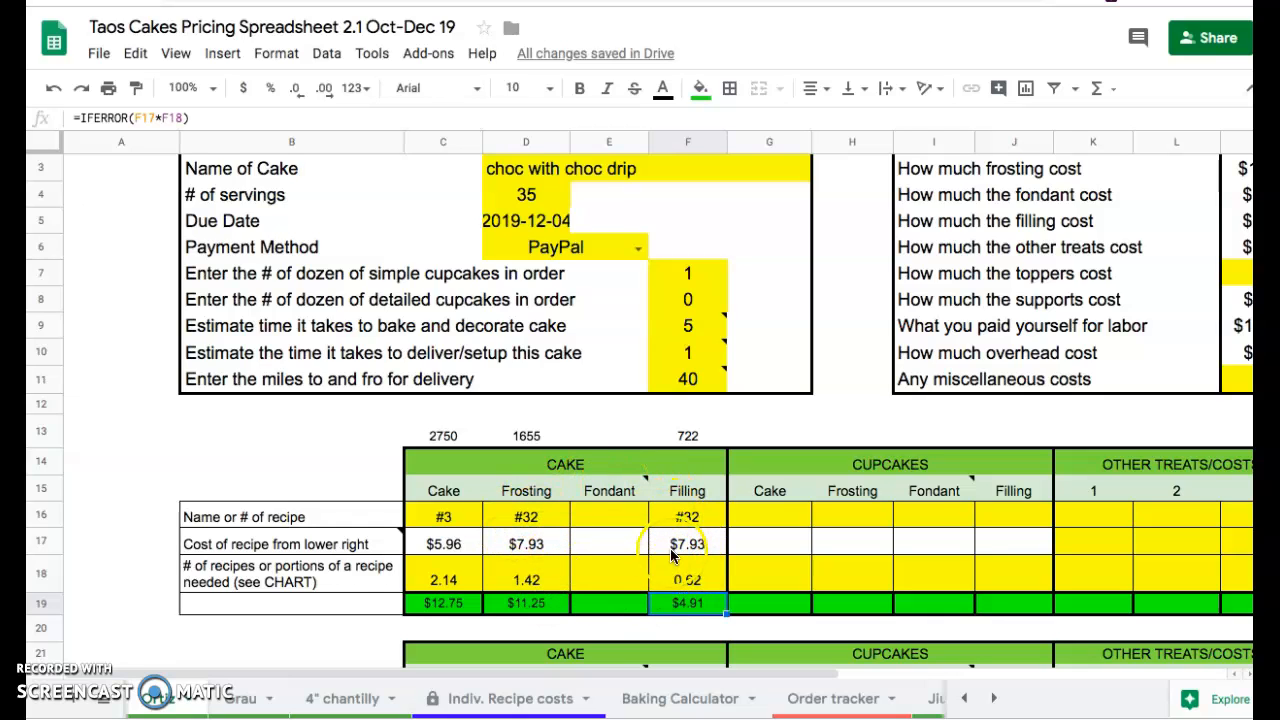
Find chocolate ganache in the recipe price summary and enter #41 in the first block's cake Fondant column
left_click(600, 519)
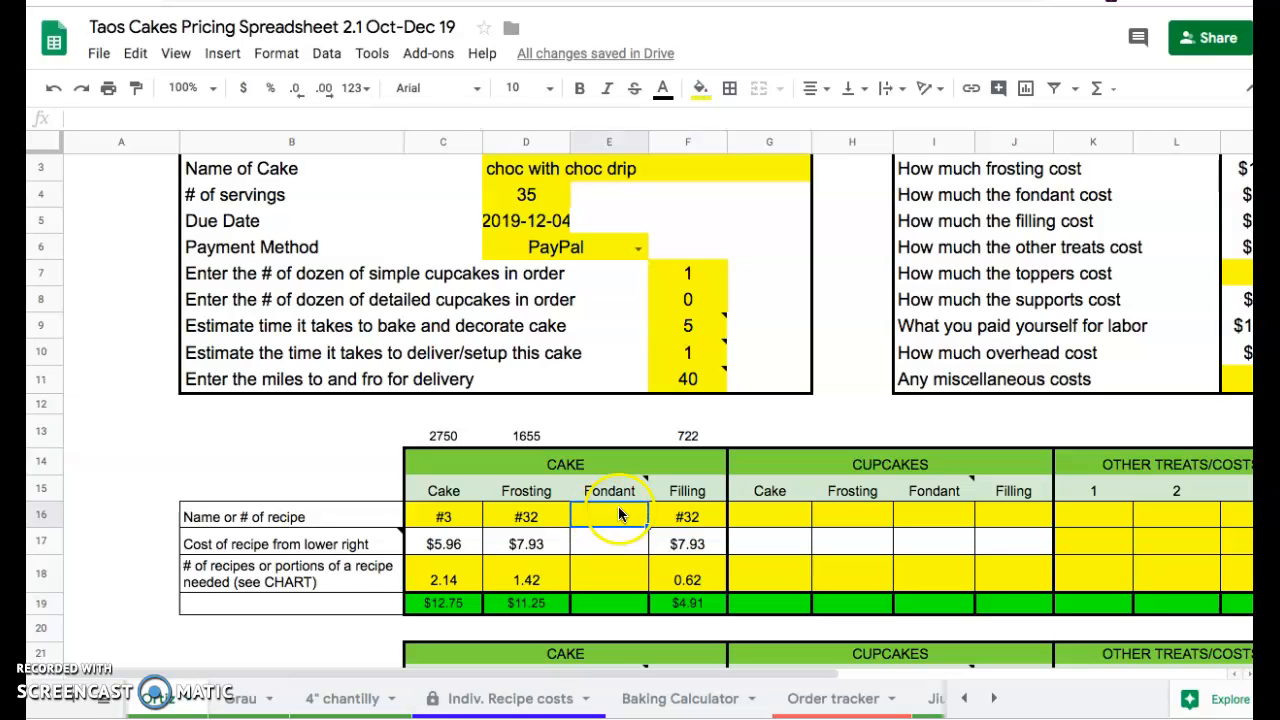
scroll(620, 516, "down", 8)
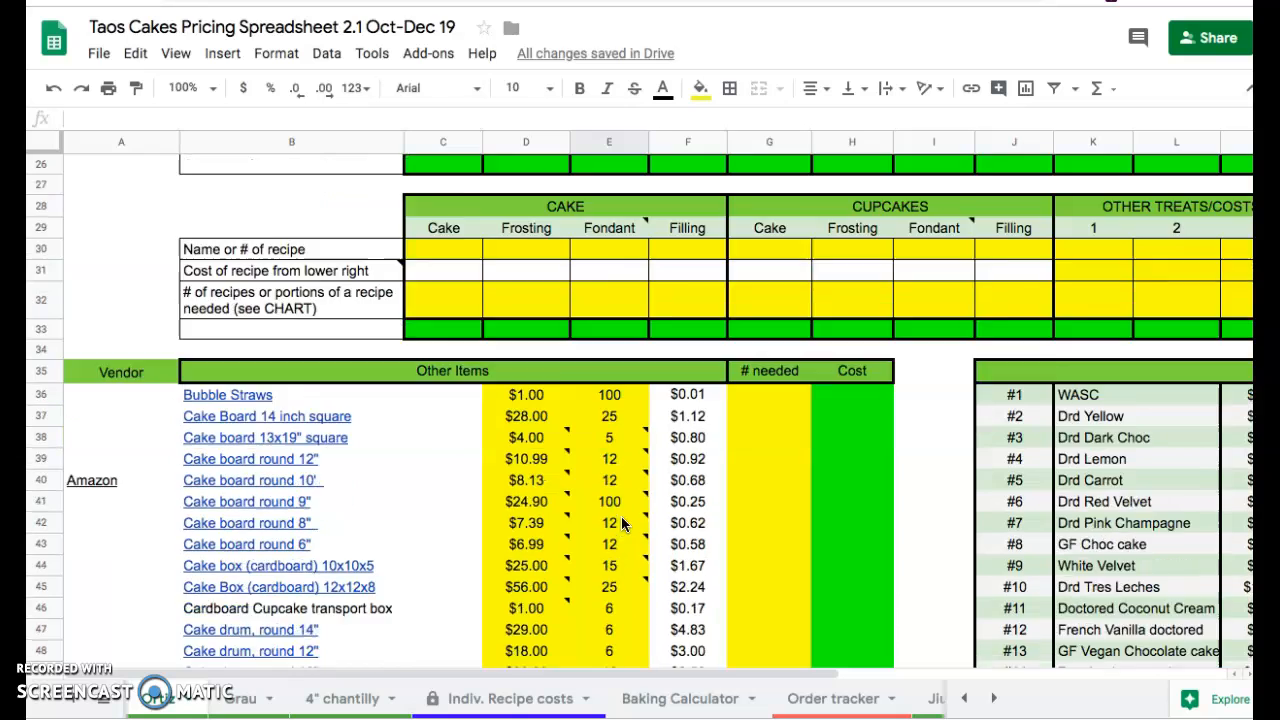
scroll(621, 520, "down", 10)
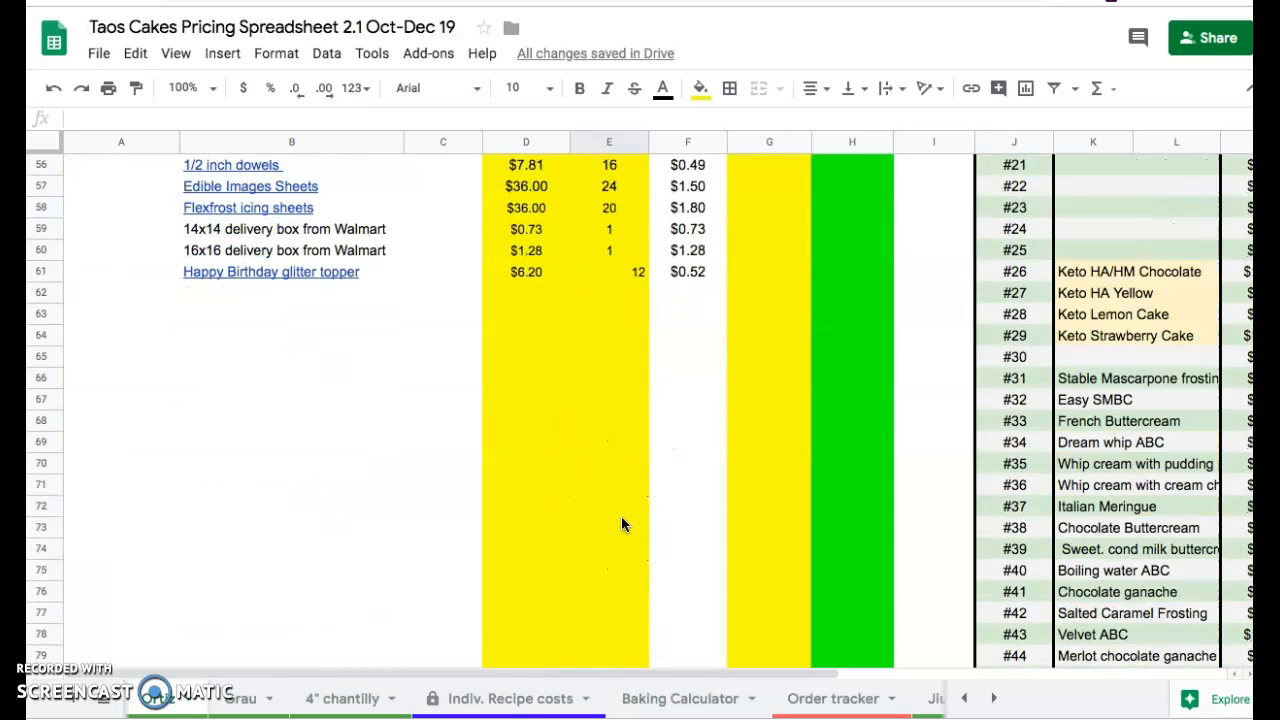
scroll(621, 524, "right", 2)
scroll(767, 574, "down", 1)
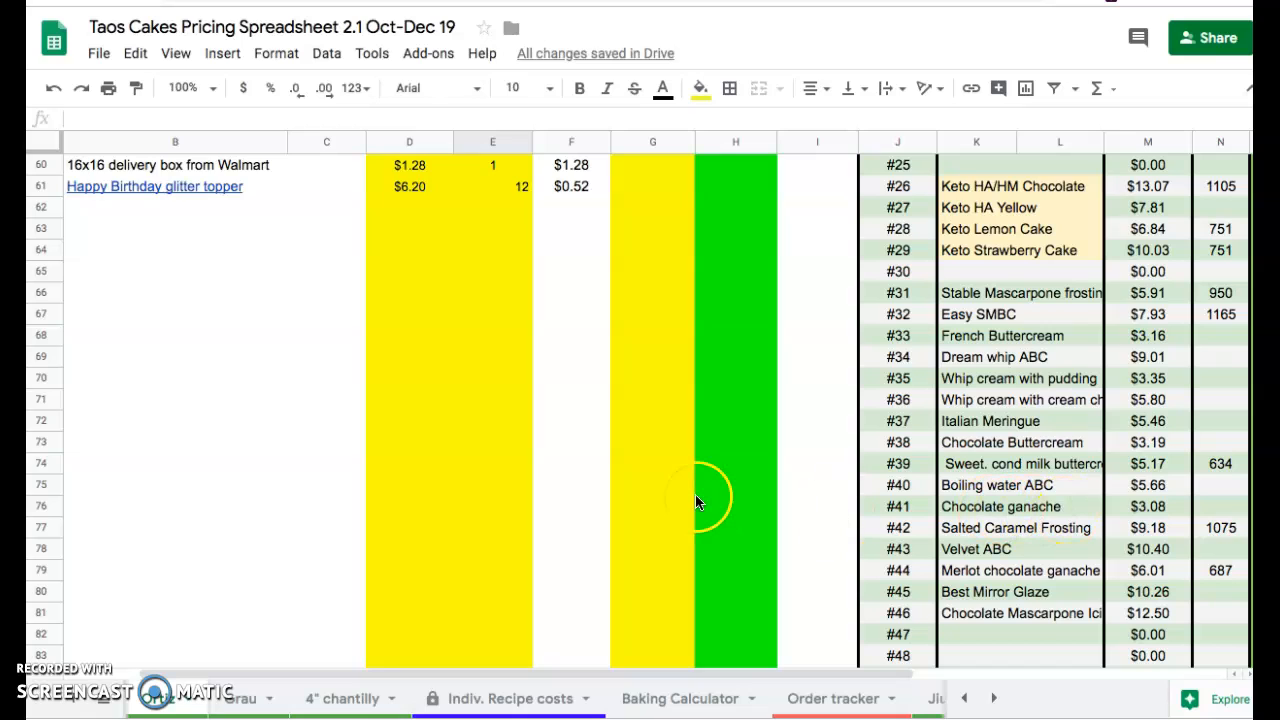
scroll(694, 537, "up", 9)
scroll(694, 537, "left", 1)
scroll(694, 541, "up", 8)
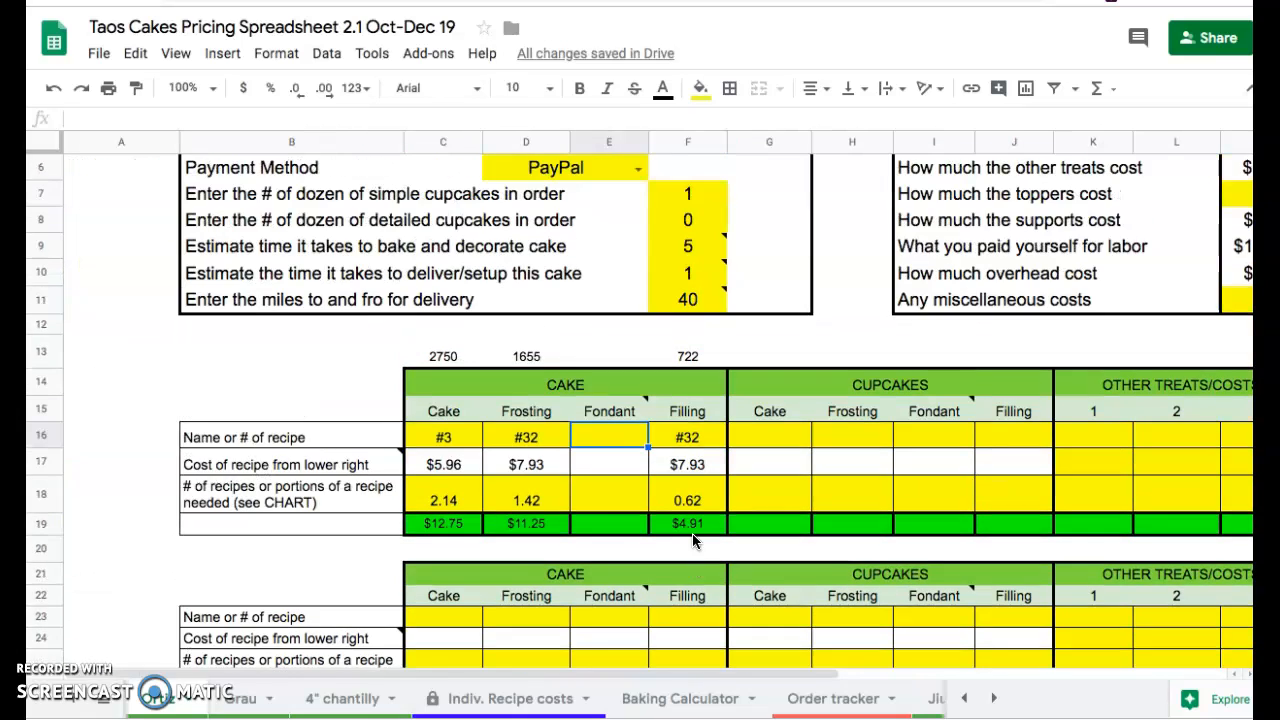
left_click(612, 437)
type("#41")
key("Return")
Set the number of recipes needed in the cake's Fondant column to 1
left_click(605, 500)
type("1")
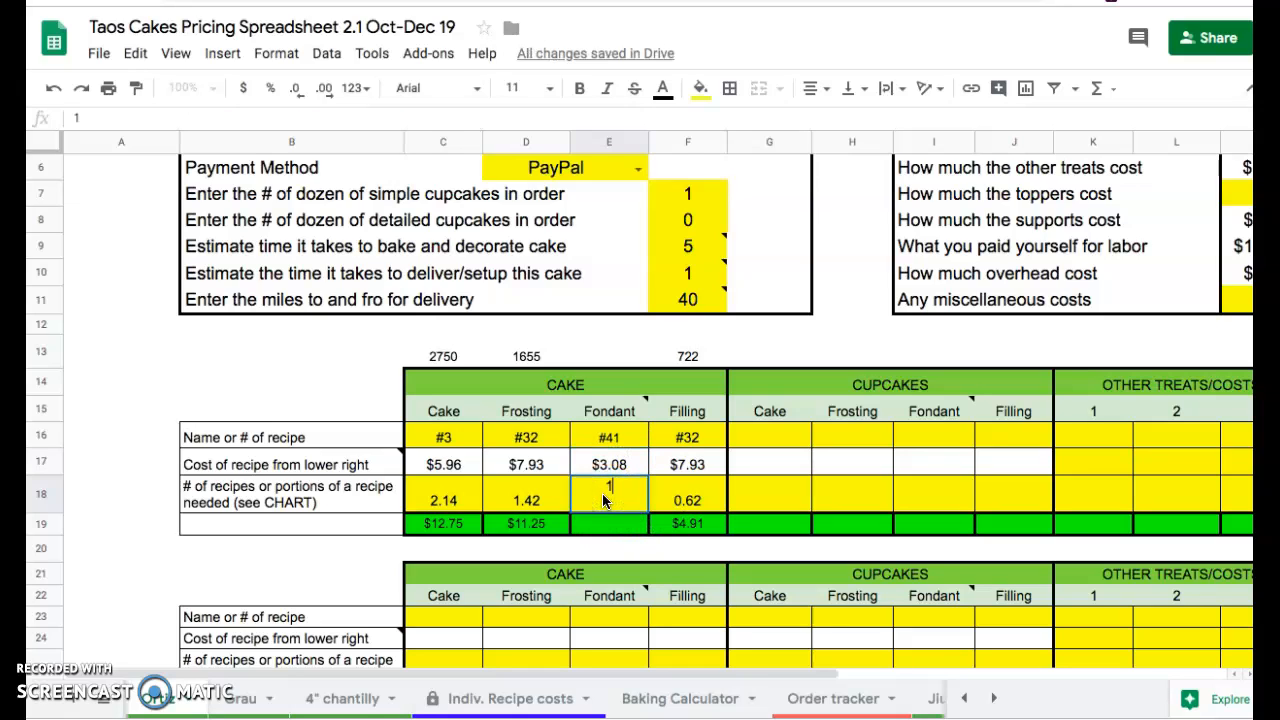
key("Return")
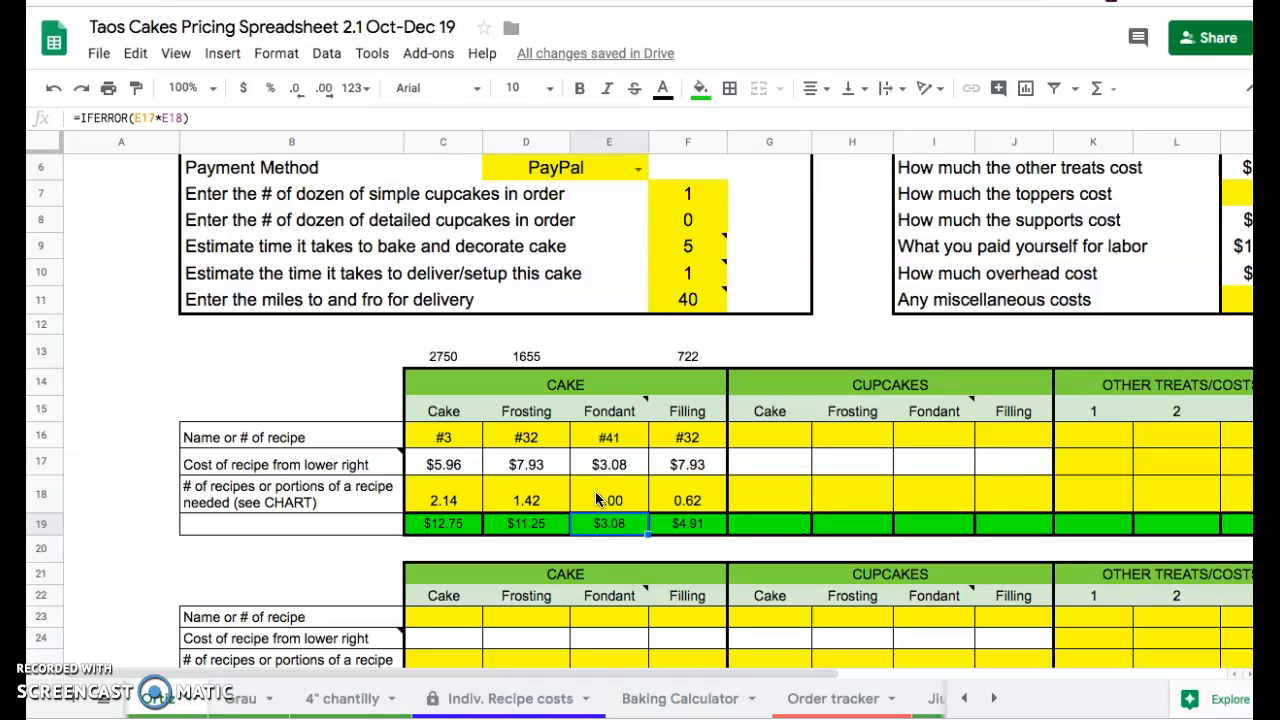
In the Other Items list, set the needed quantity to 1 for both the 8" and the 6" round cake boards
scroll(605, 549, "down", 4)
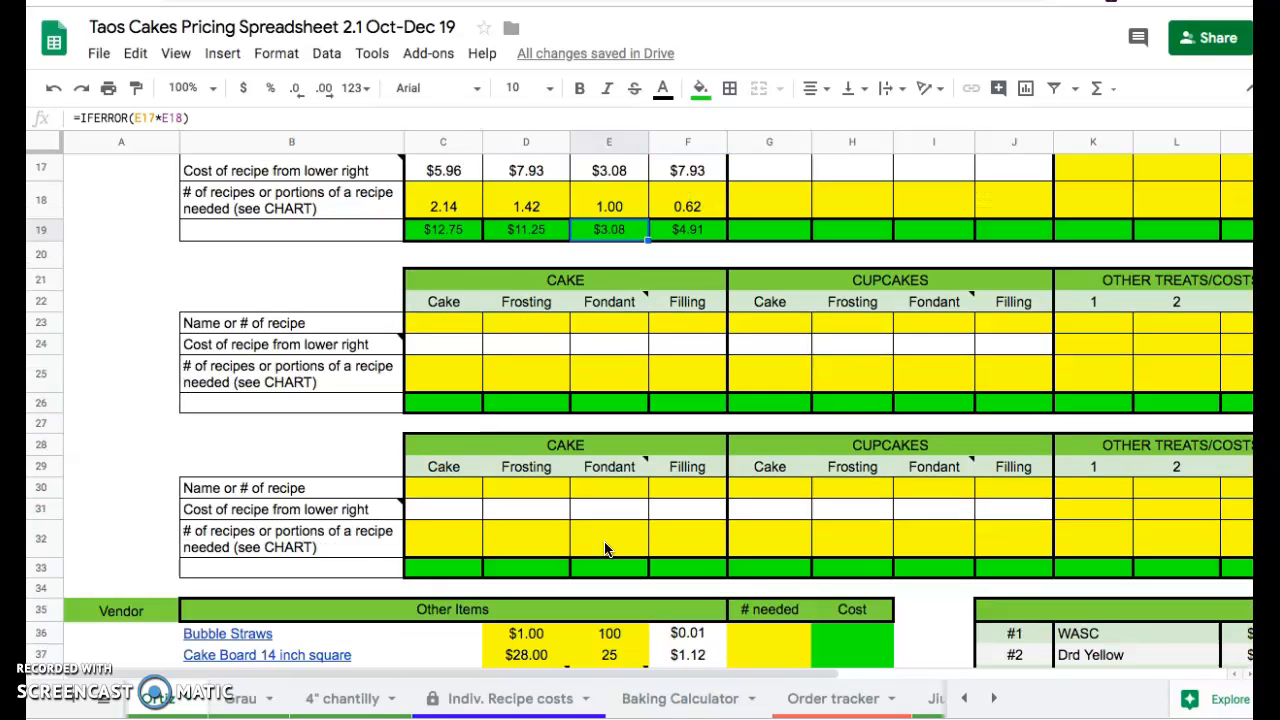
scroll(605, 549, "down", 5)
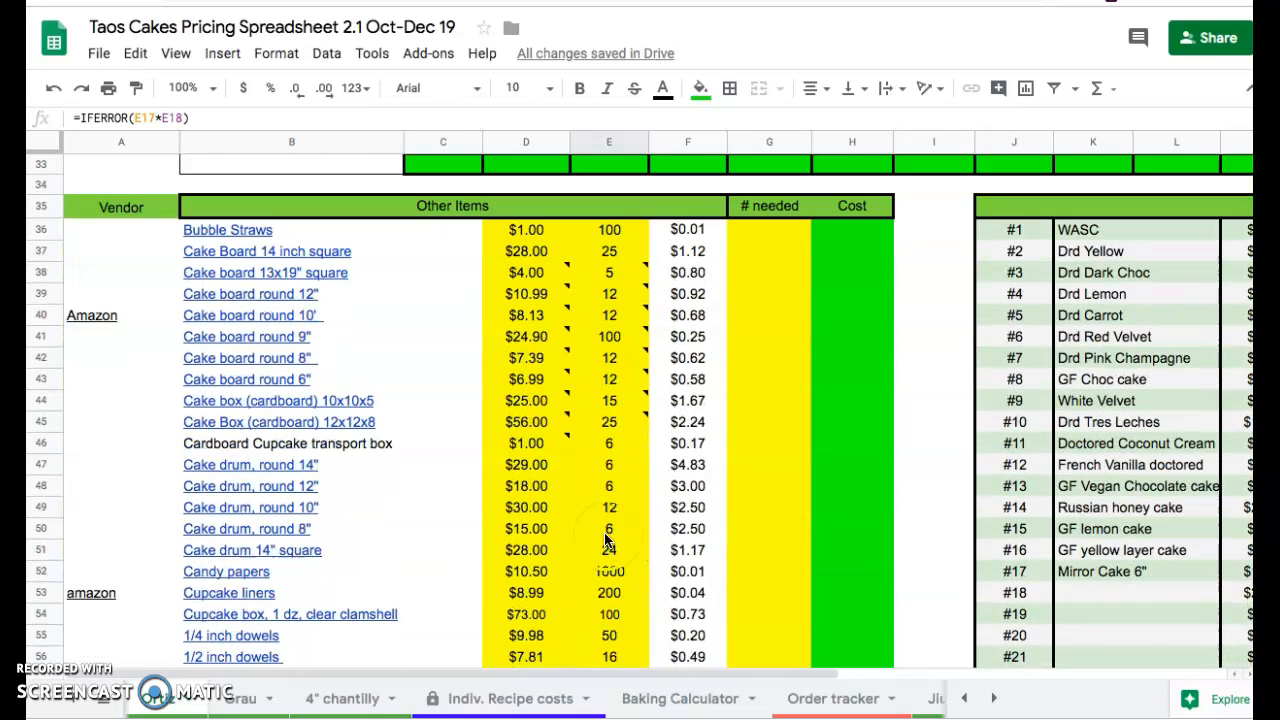
left_click(762, 360)
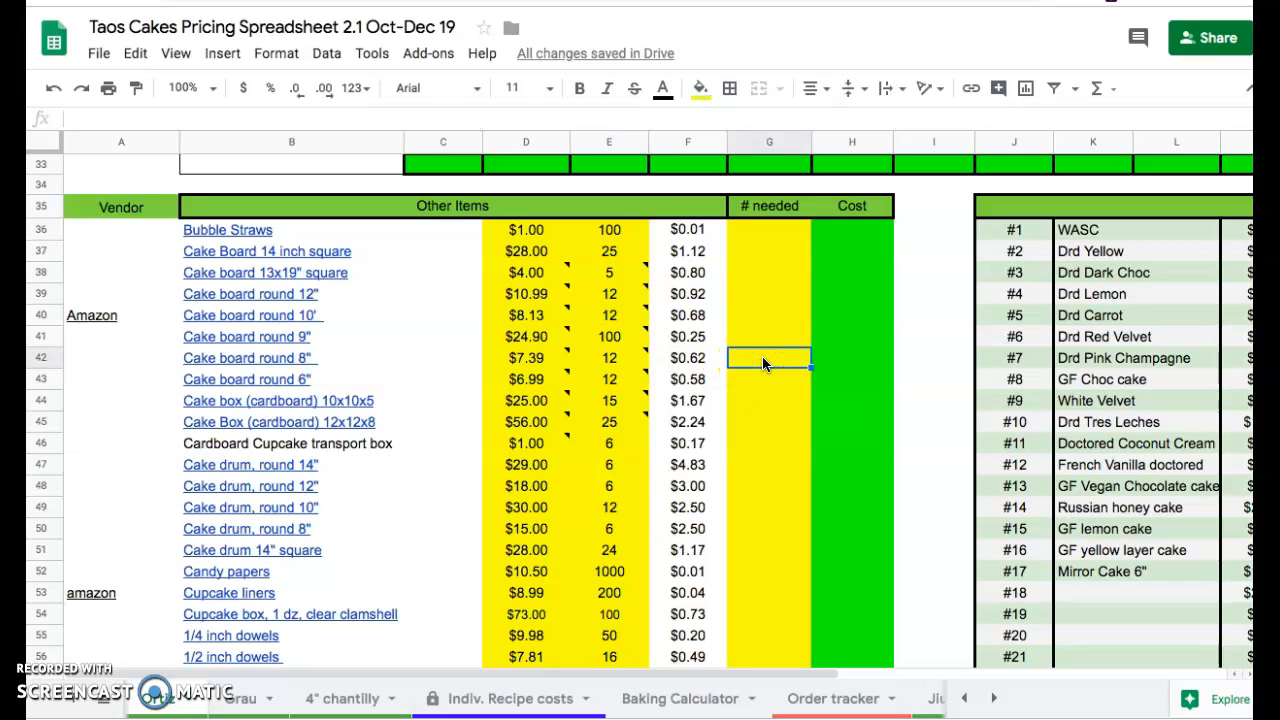
type("1")
key("Return")
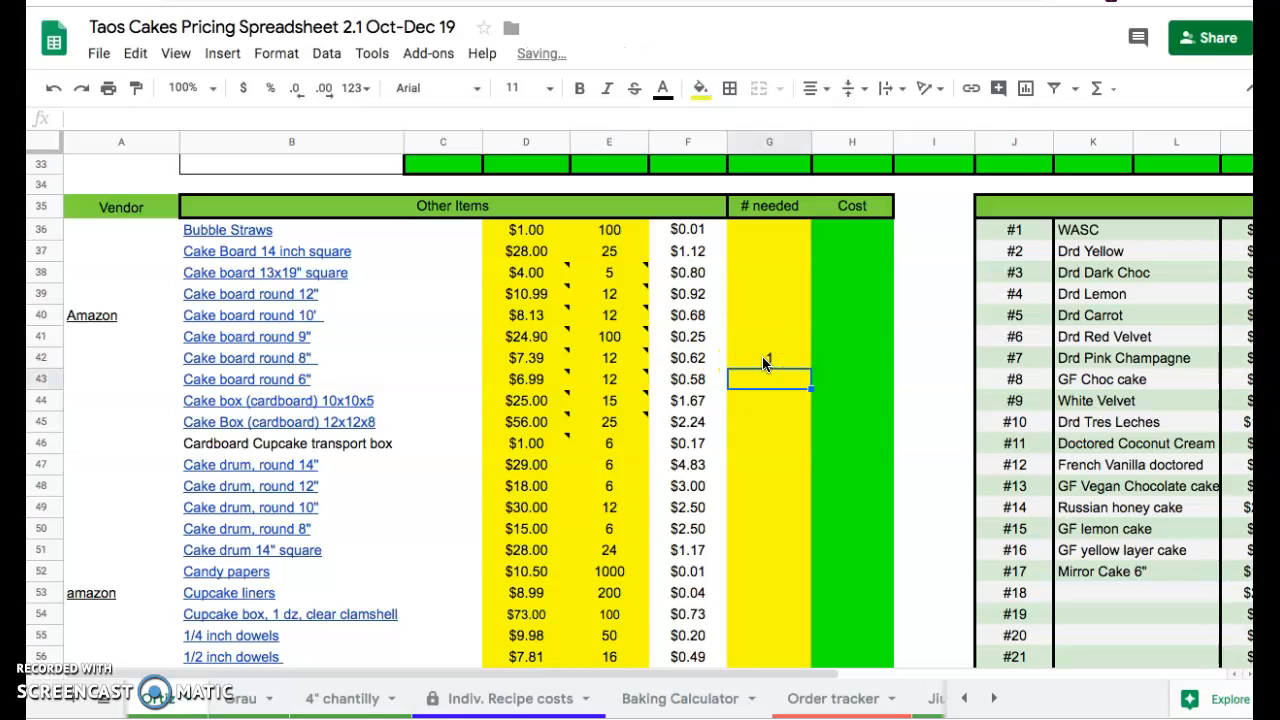
type("1")
key("Return")
Set the needed quantity of bubble straws to 12
left_click(777, 233)
type("12")
key("Return")
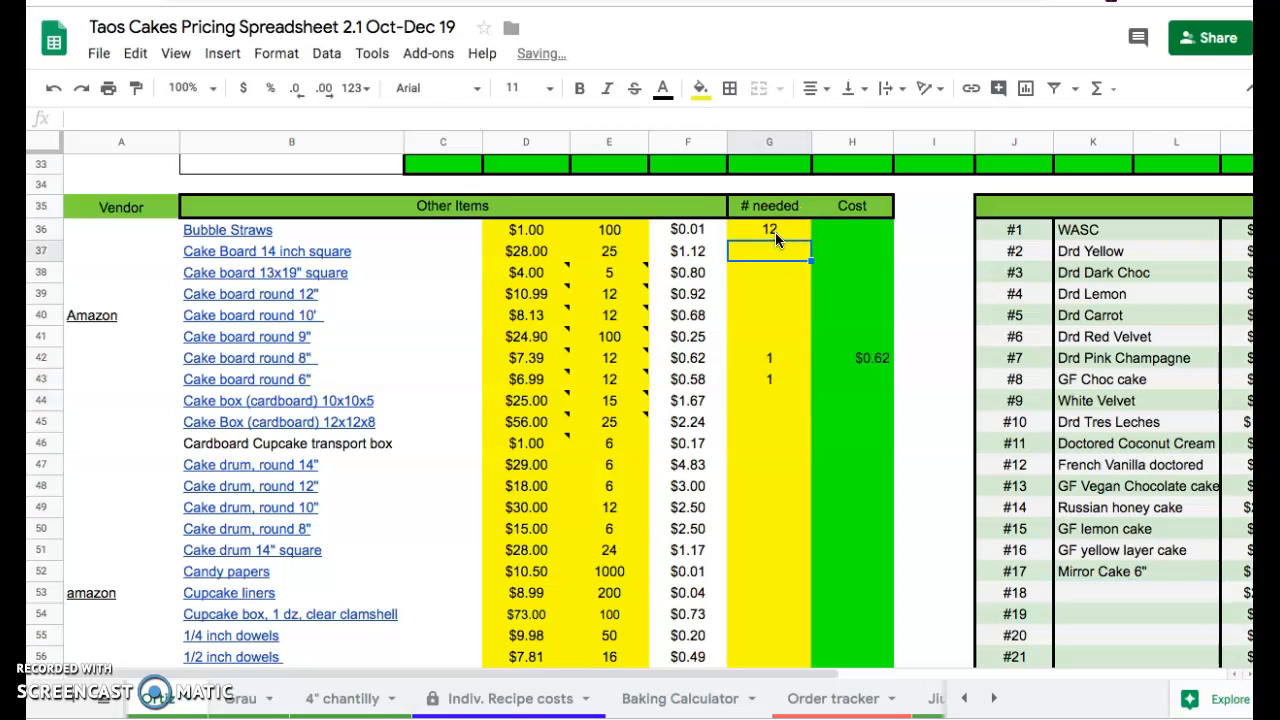
Set the needed quantities to 1 for the 12" round cake drum and 12 for the cupcake liners
left_click(770, 490)
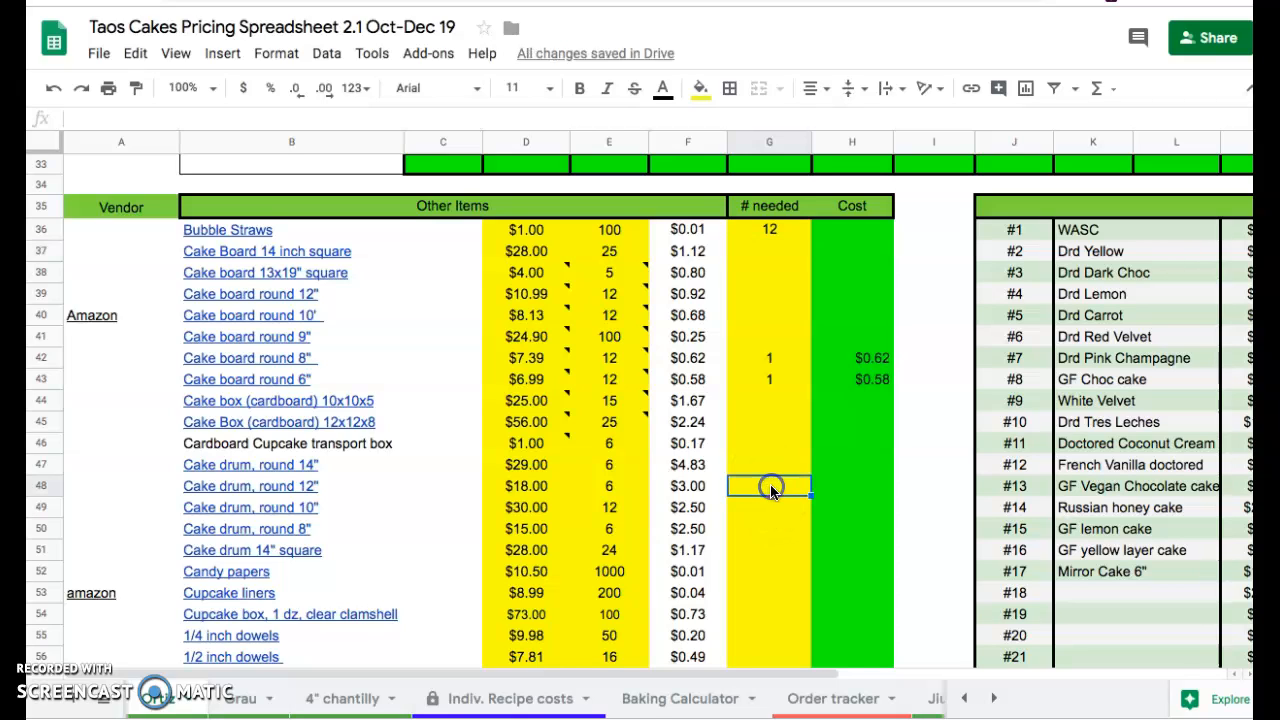
type("1")
key("Return")
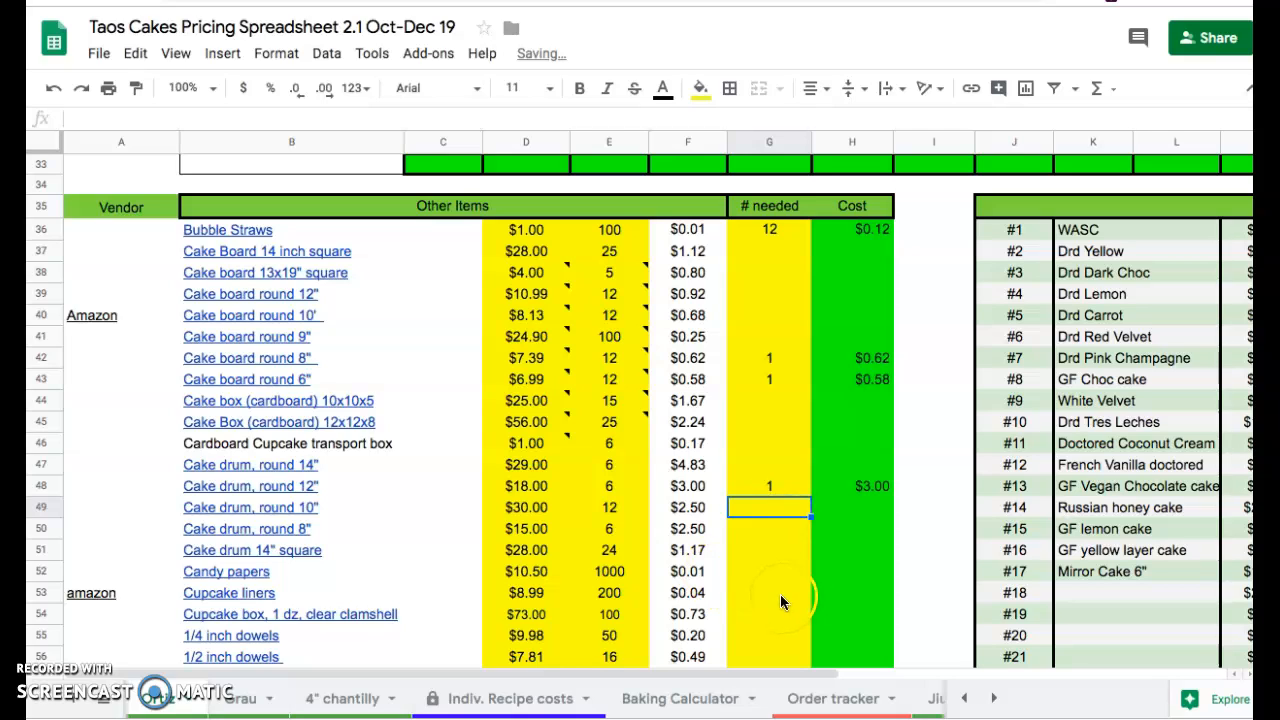
left_click(778, 594)
type("12")
key("Return")
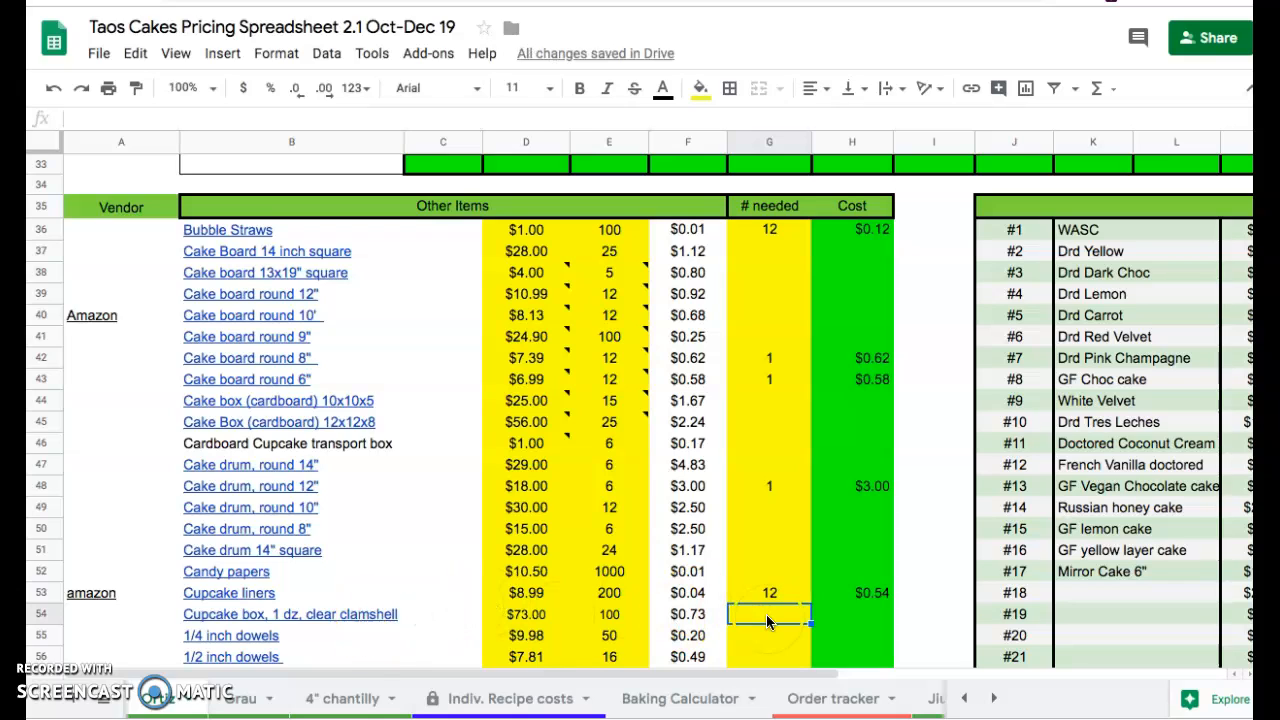
Set the needed quantity of the one-dozen clear clamshell cupcake box to 1 in the Other Items list
type("1")
key("Return")
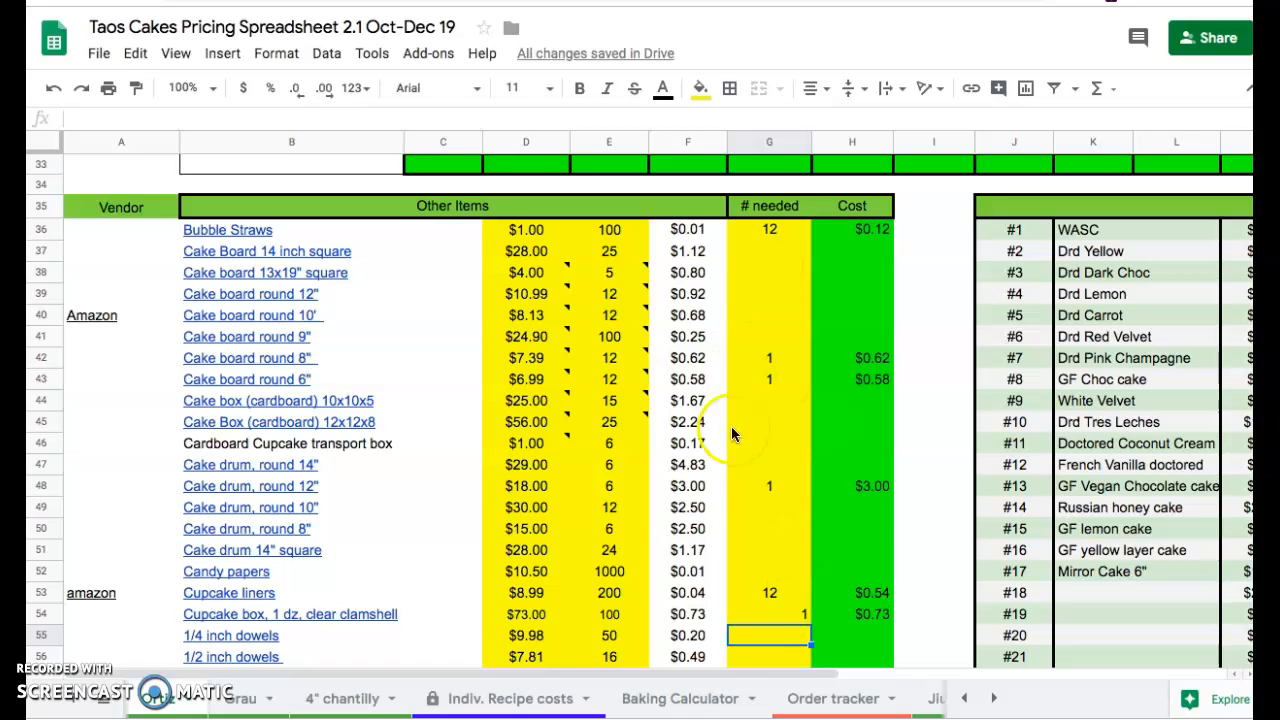
scroll(399, 525, "down", 3)
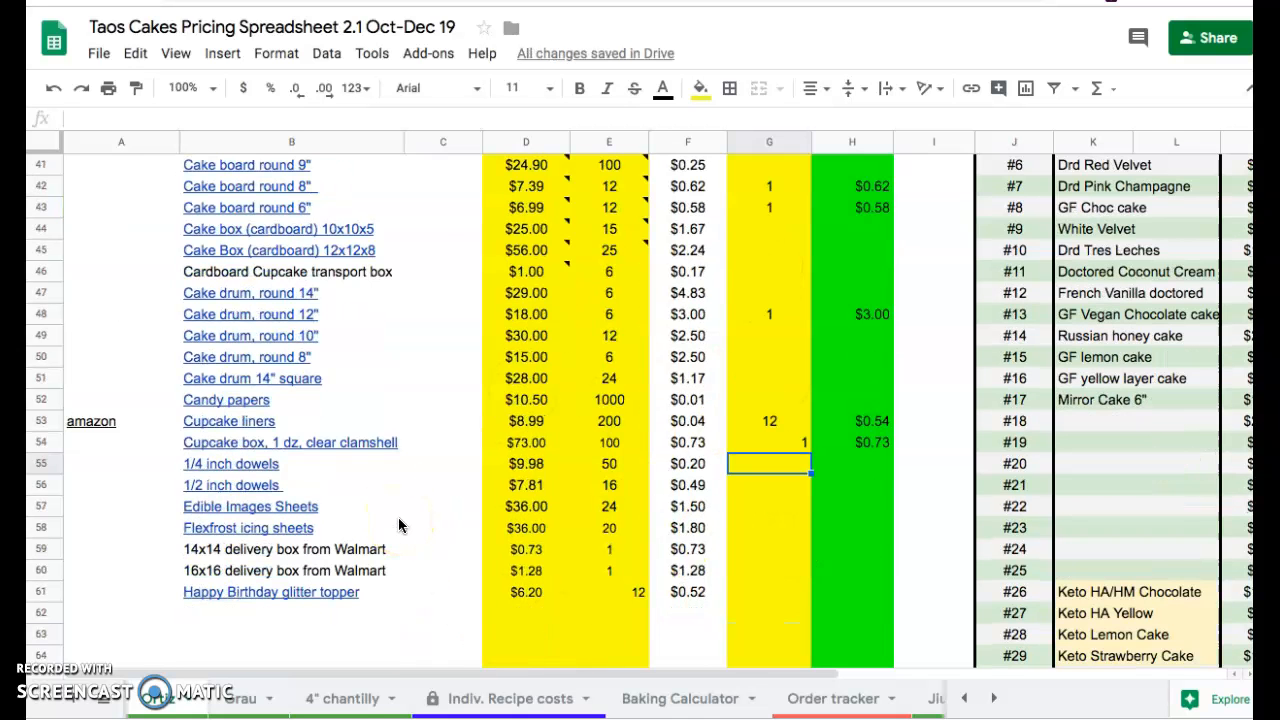
Review the order details, the ingredient, supports, labor and overhead costs, and the Profit Summary with its margin options
scroll(398, 517, "up", 12)
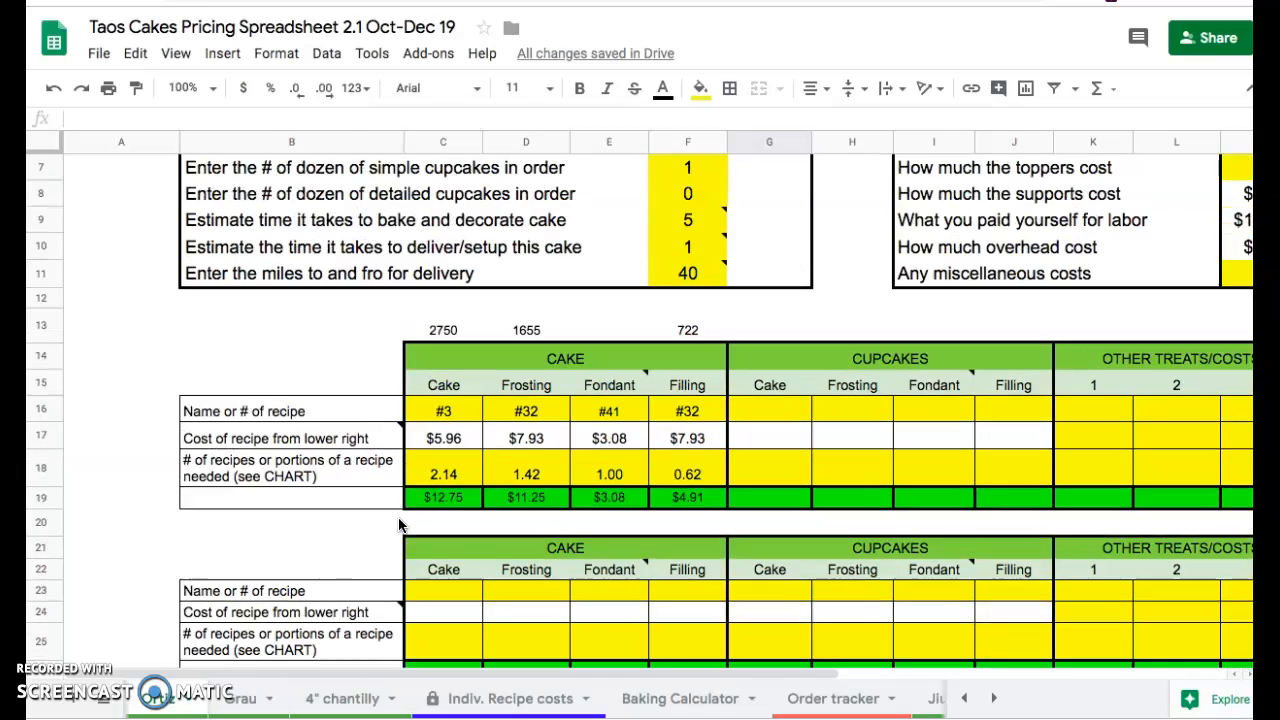
scroll(399, 525, "up", 1)
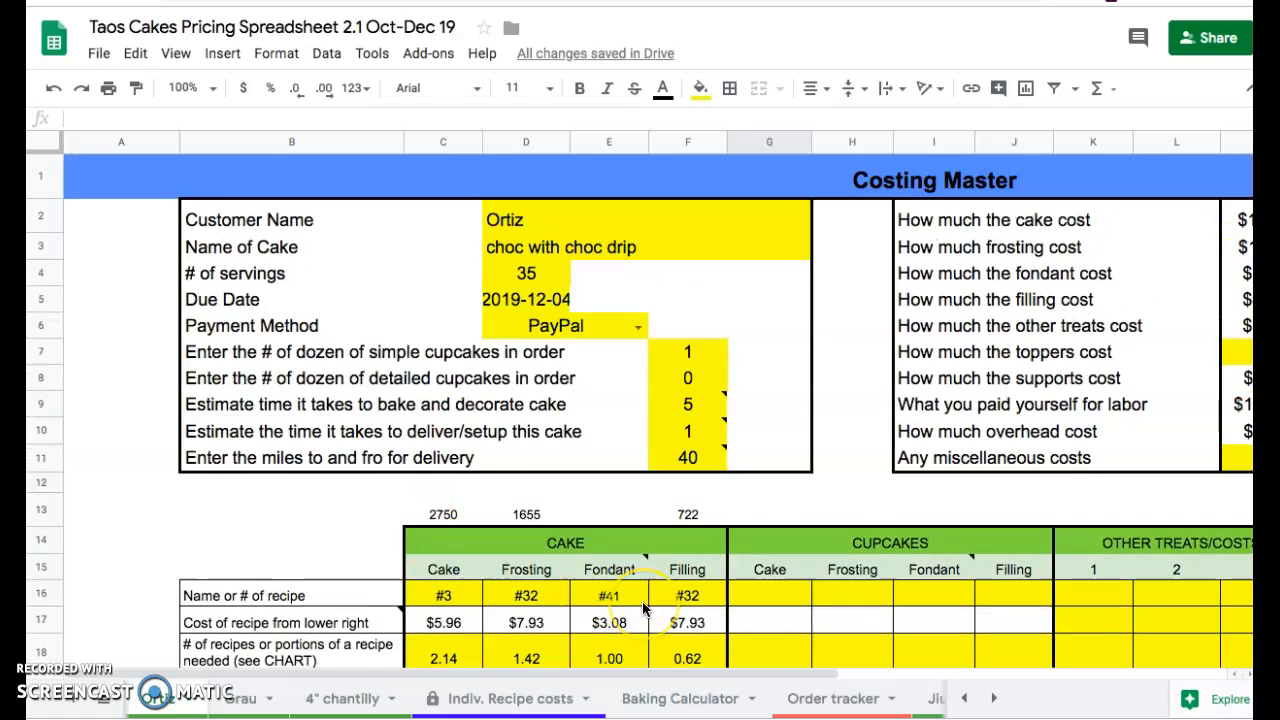
scroll(643, 608, "down", 2)
scroll(643, 608, "right", 1)
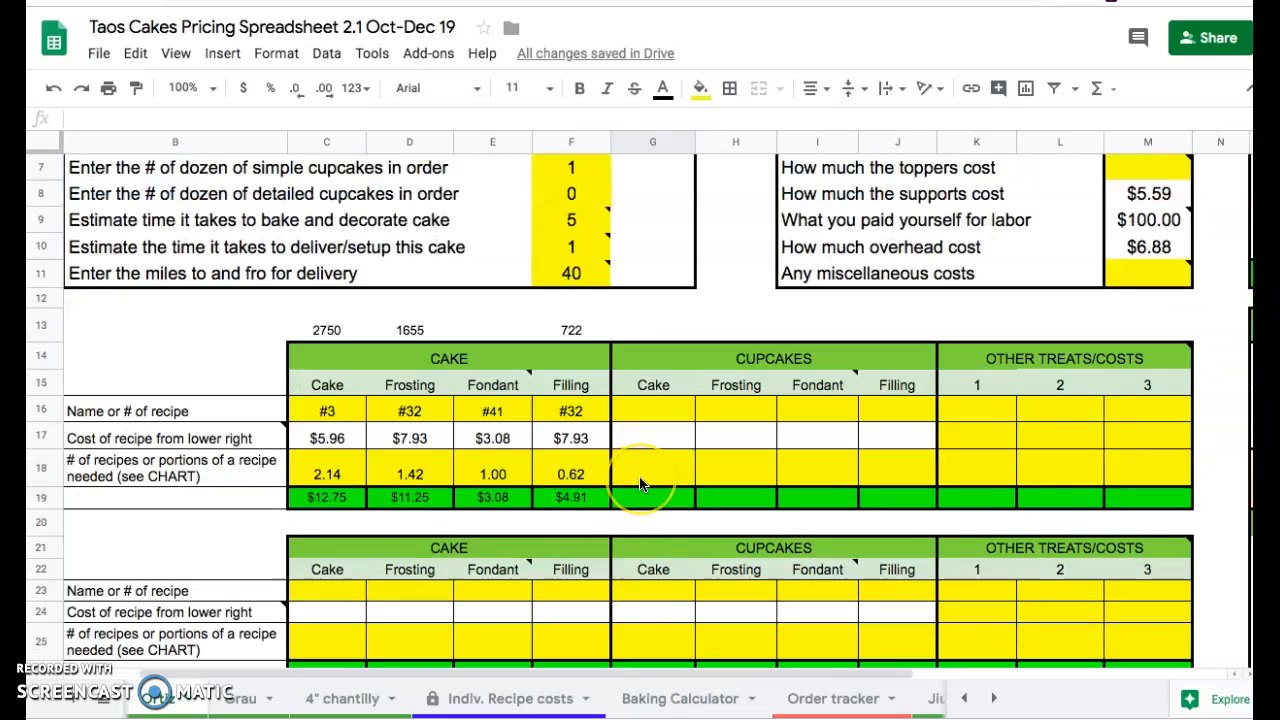
scroll(625, 300, "up", 2)
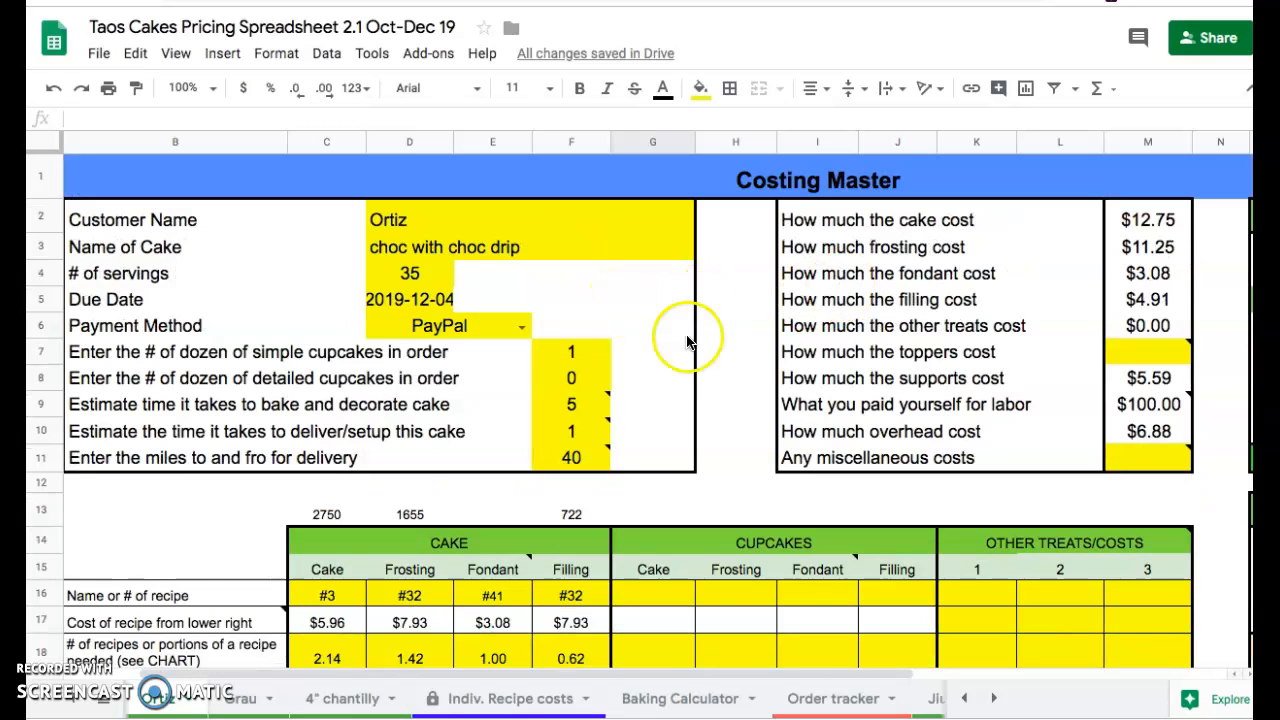
scroll(834, 410, "down", 2)
scroll(835, 483, "up", 2)
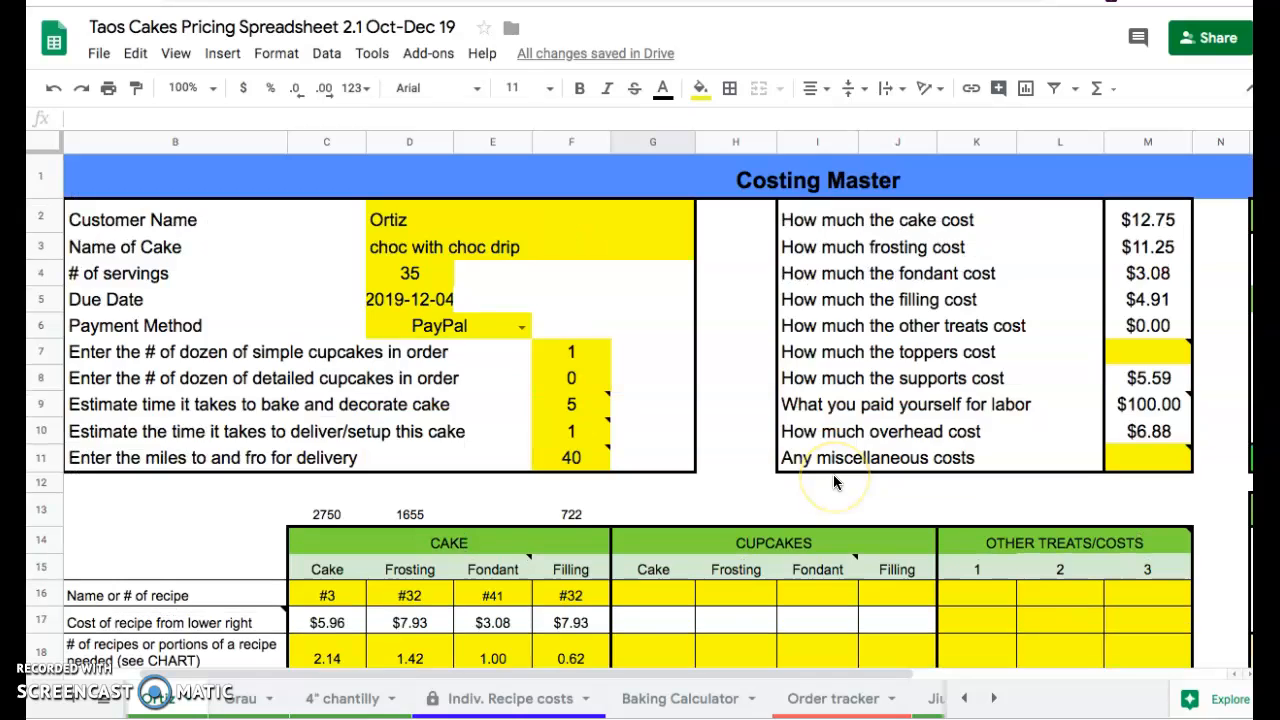
scroll(833, 474, "right", 5)
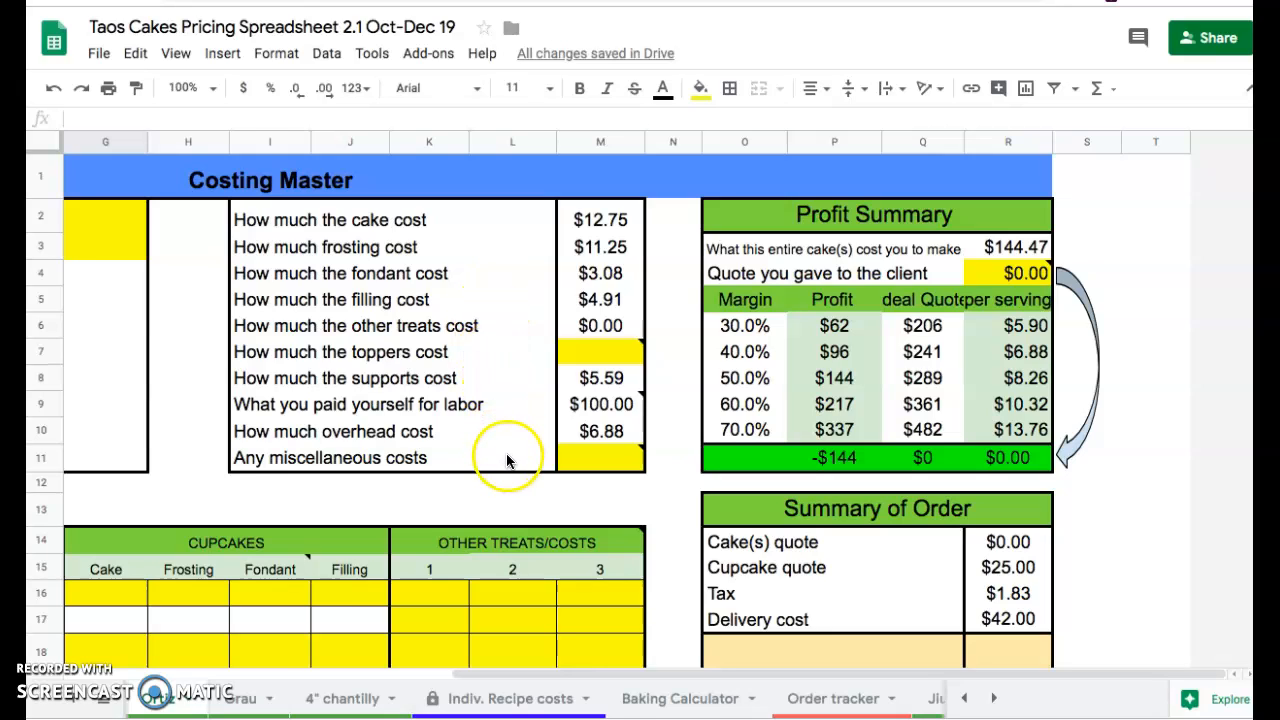
left_click(435, 431)
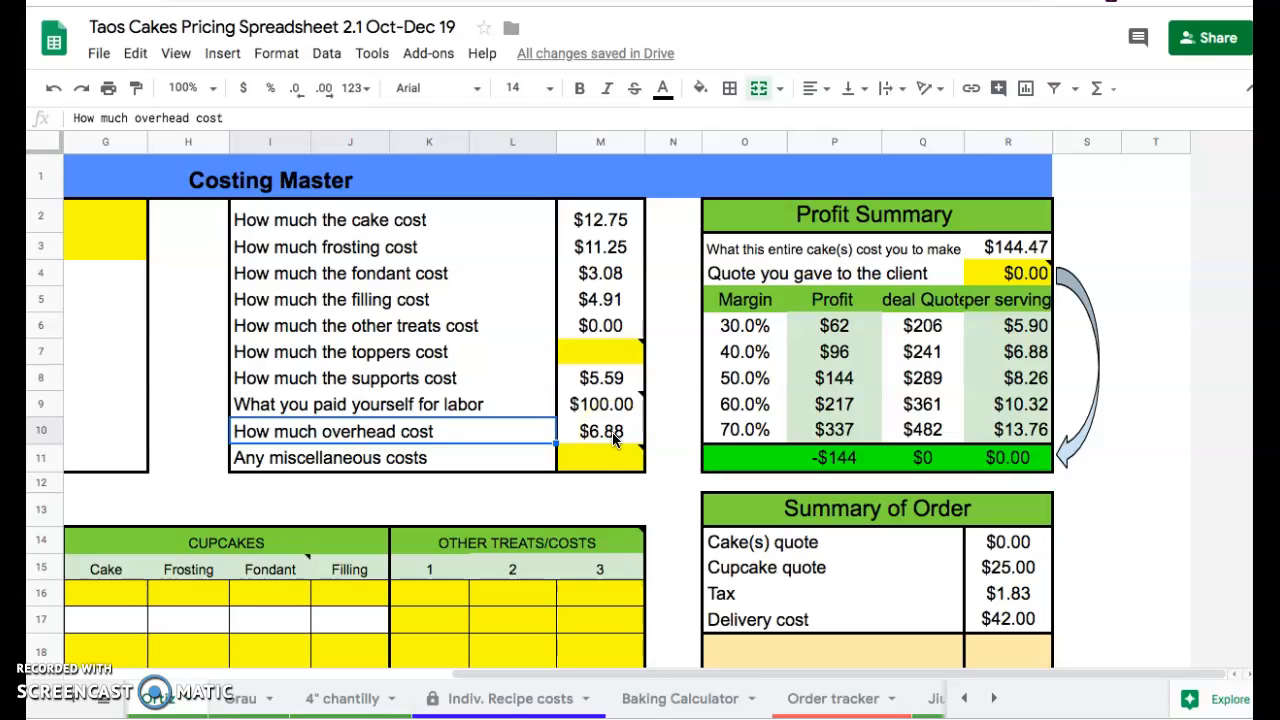
mouse_move(602, 404)
left_click(1010, 272)
left_click(1117, 222)
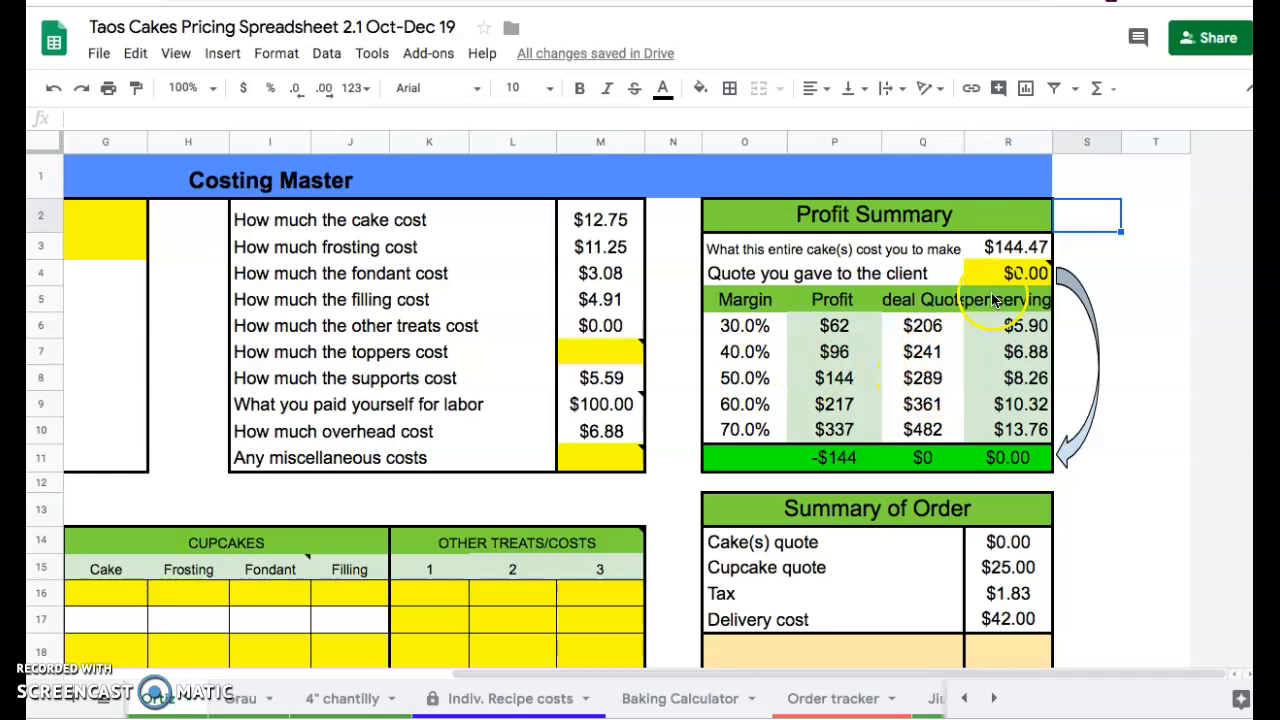
Enter 255 as the quote given to the client in the Profit Summary and check the order summary
left_click(1024, 275)
type("2")
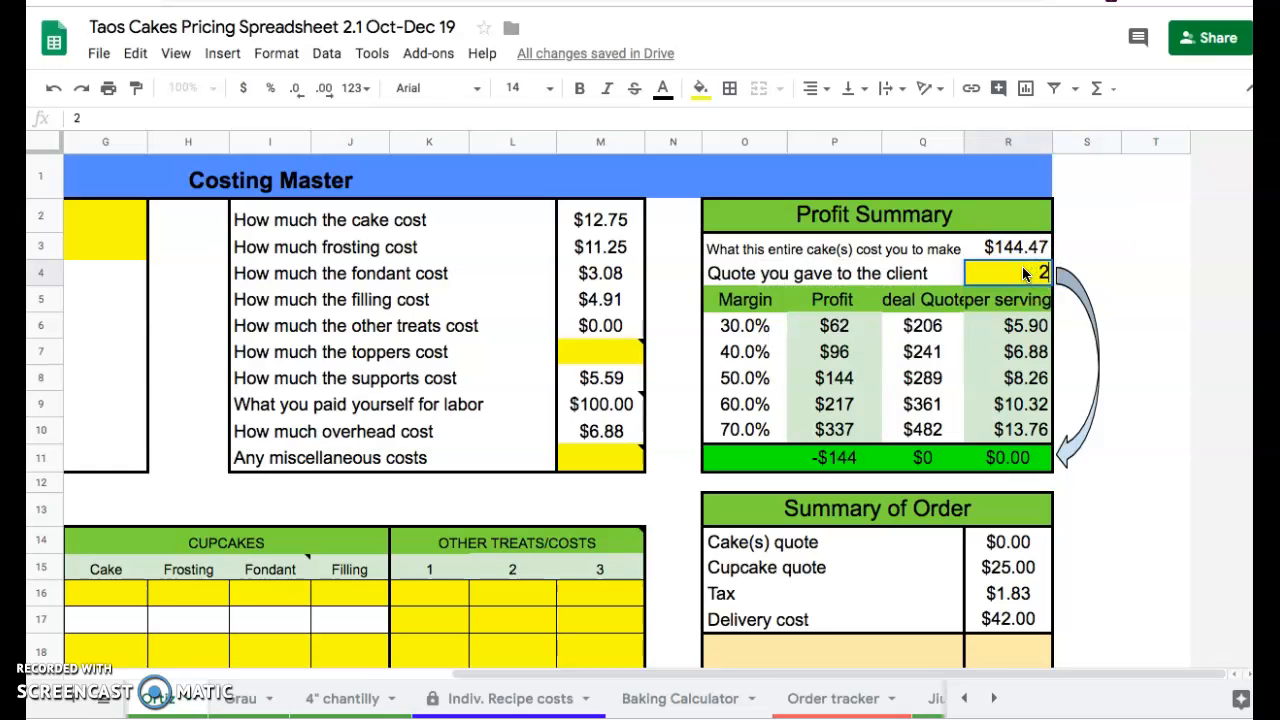
type("55")
key("Return")
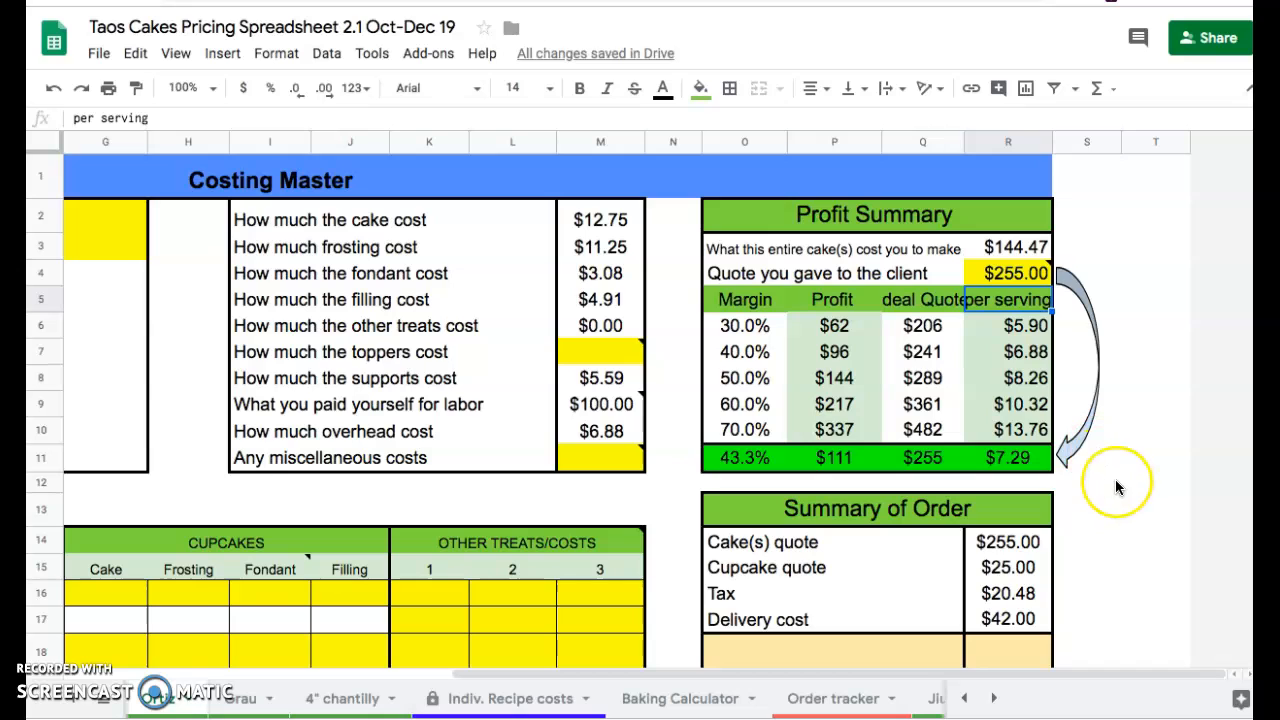
scroll(1118, 487, "down", 2)
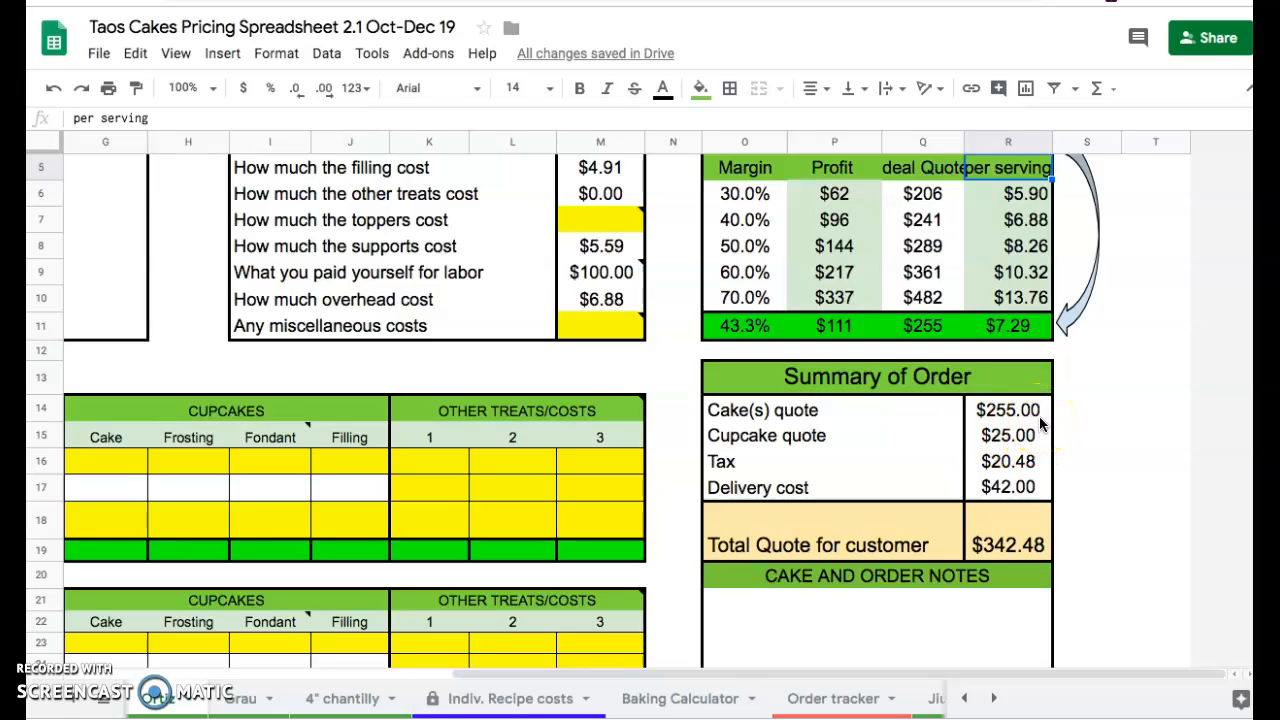
scroll(475, 397, "left", 5)
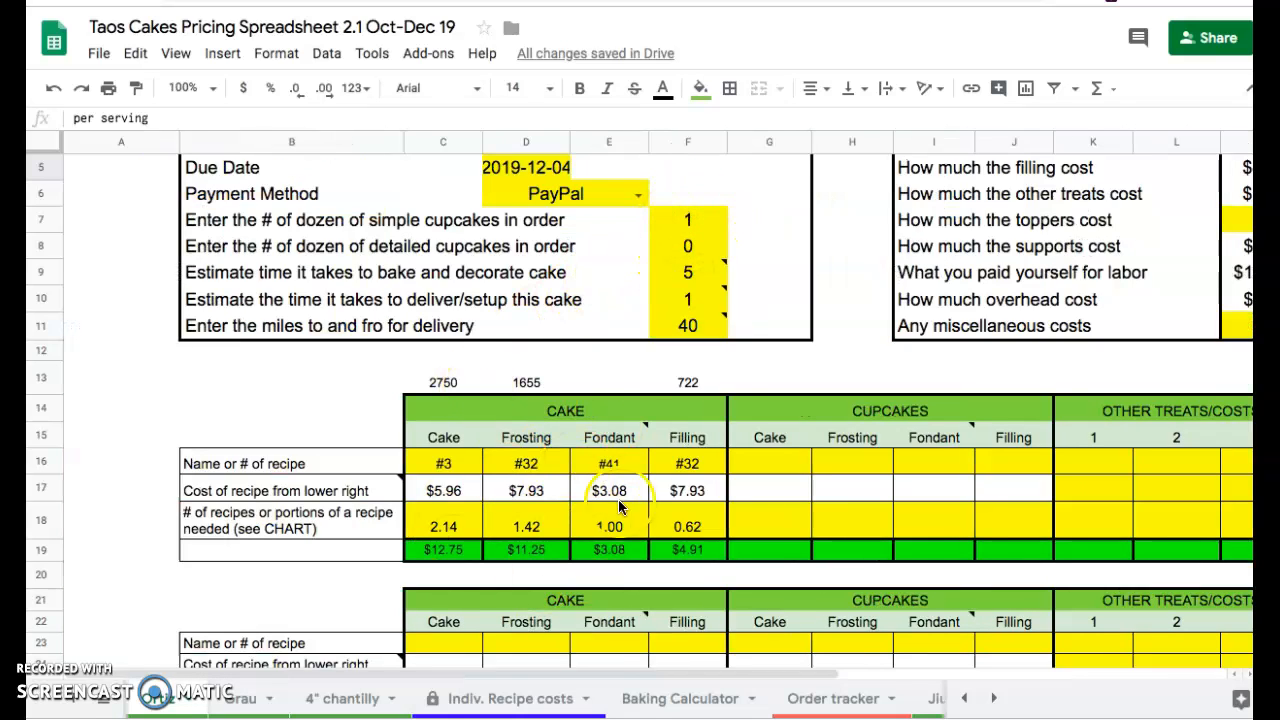
scroll(808, 366, "right", 5)
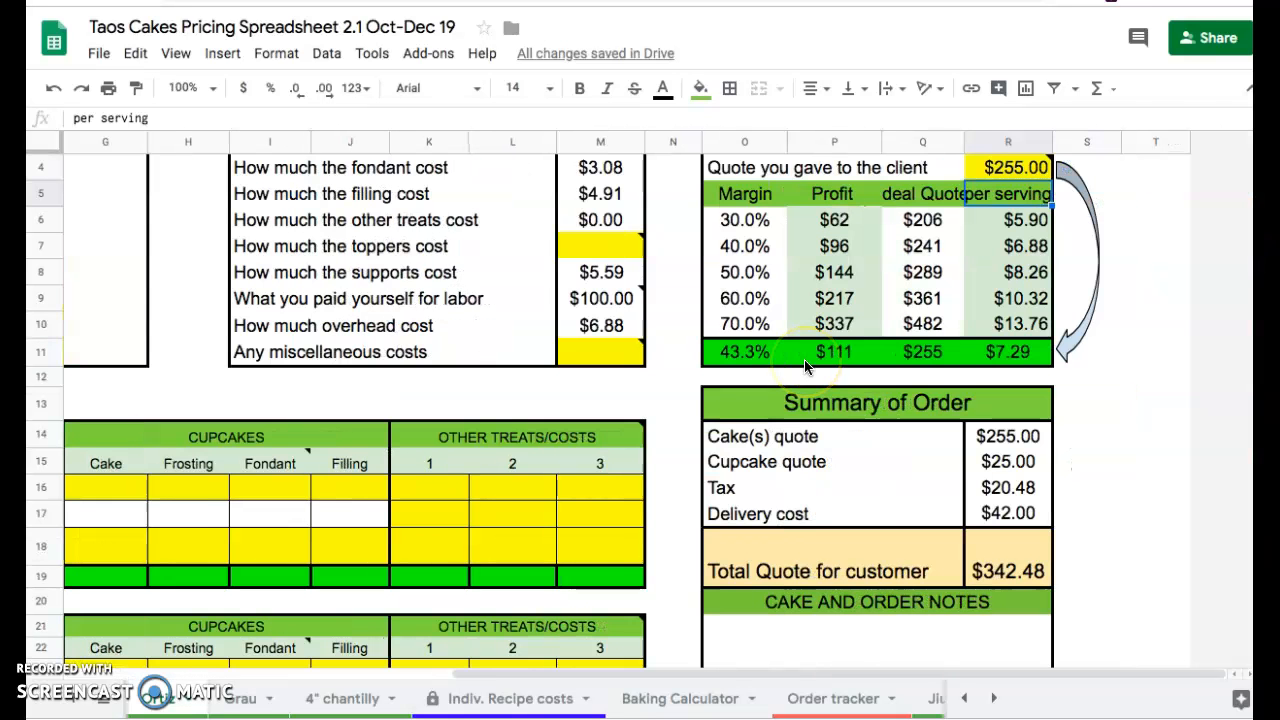
scroll(1091, 468, "down", 2)
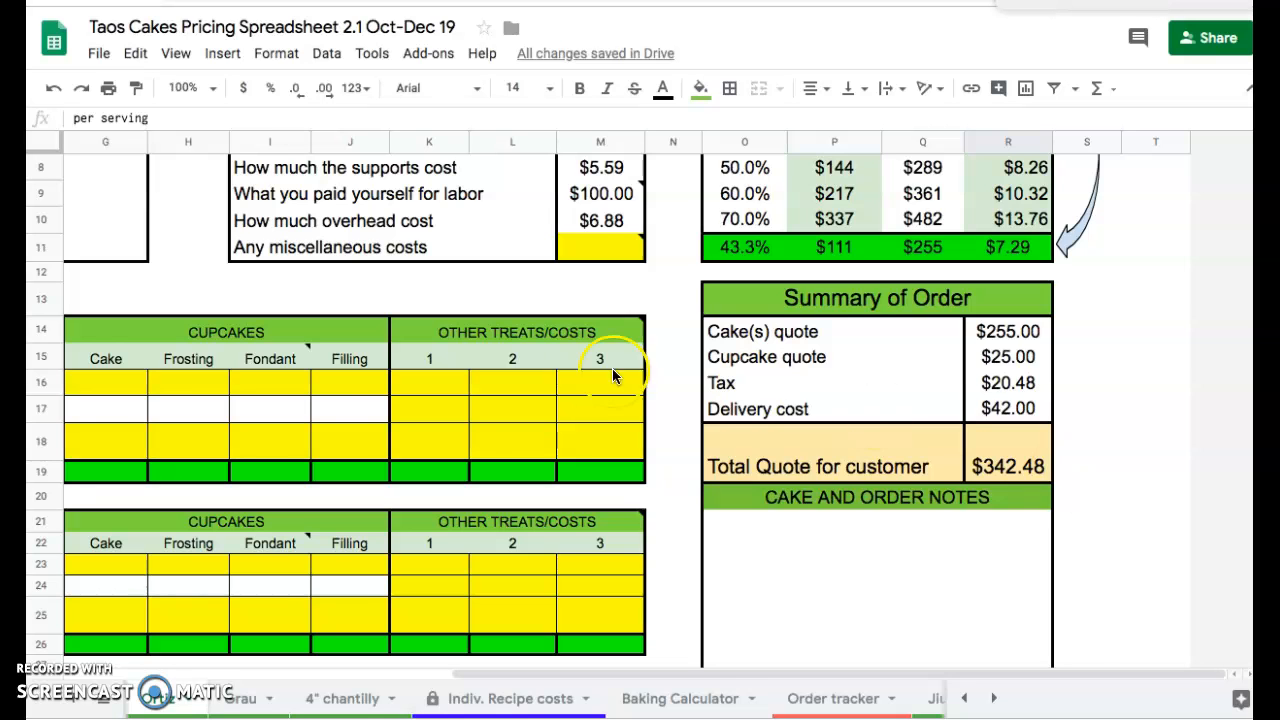
Set both the estimated delivery/setup time and the delivery miles to 0
scroll(577, 367, "left", 5)
scroll(577, 367, "up", 2)
scroll(577, 367, "up", 1)
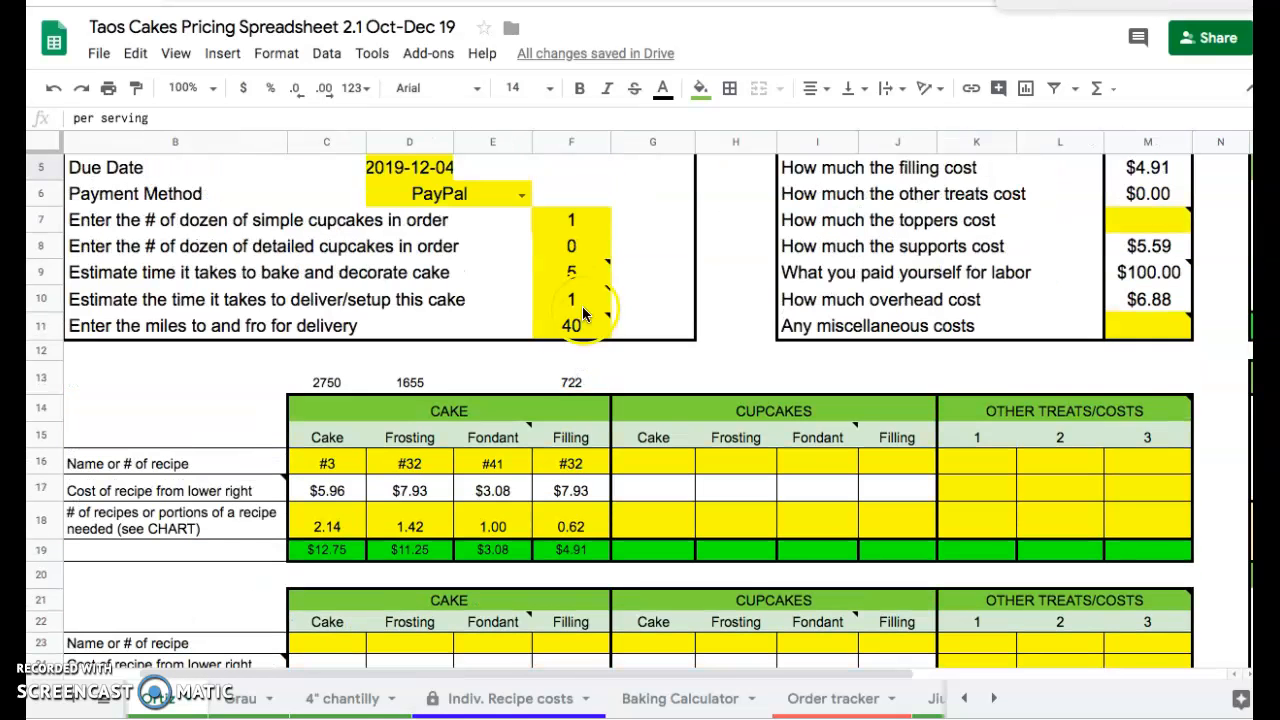
left_click(586, 299)
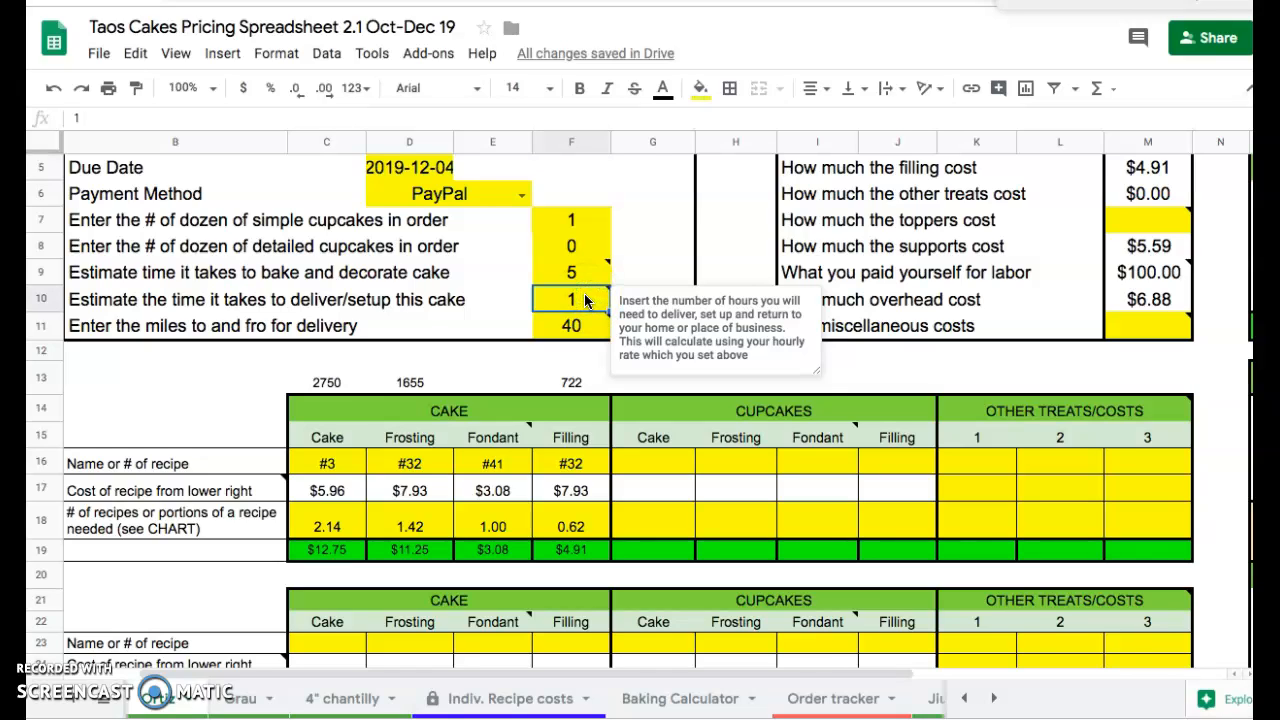
type("0")
key("Return")
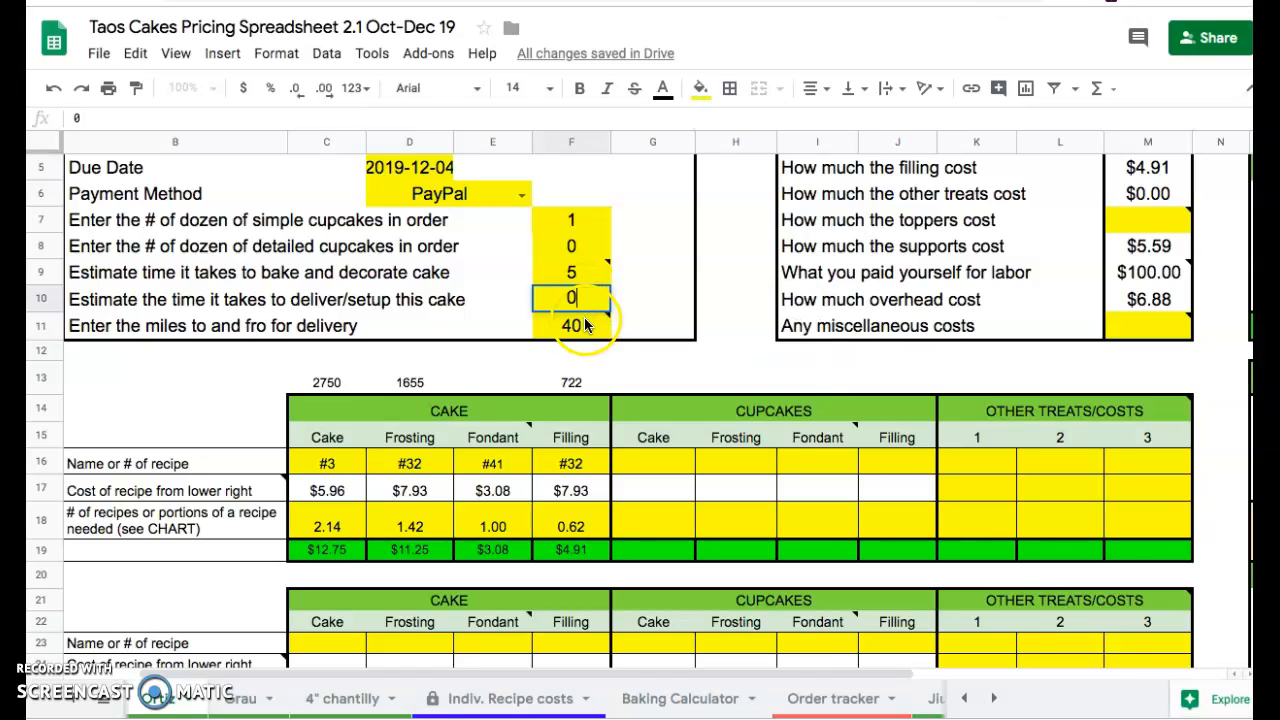
type("0")
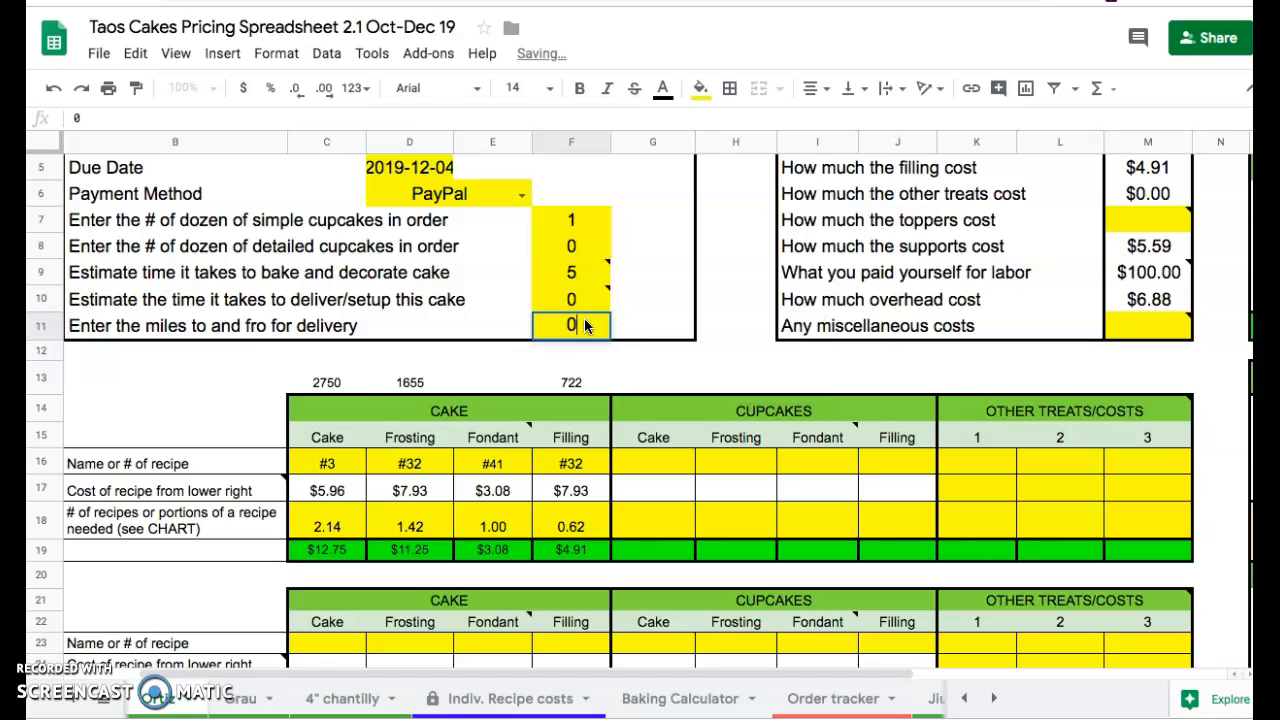
left_click(731, 353)
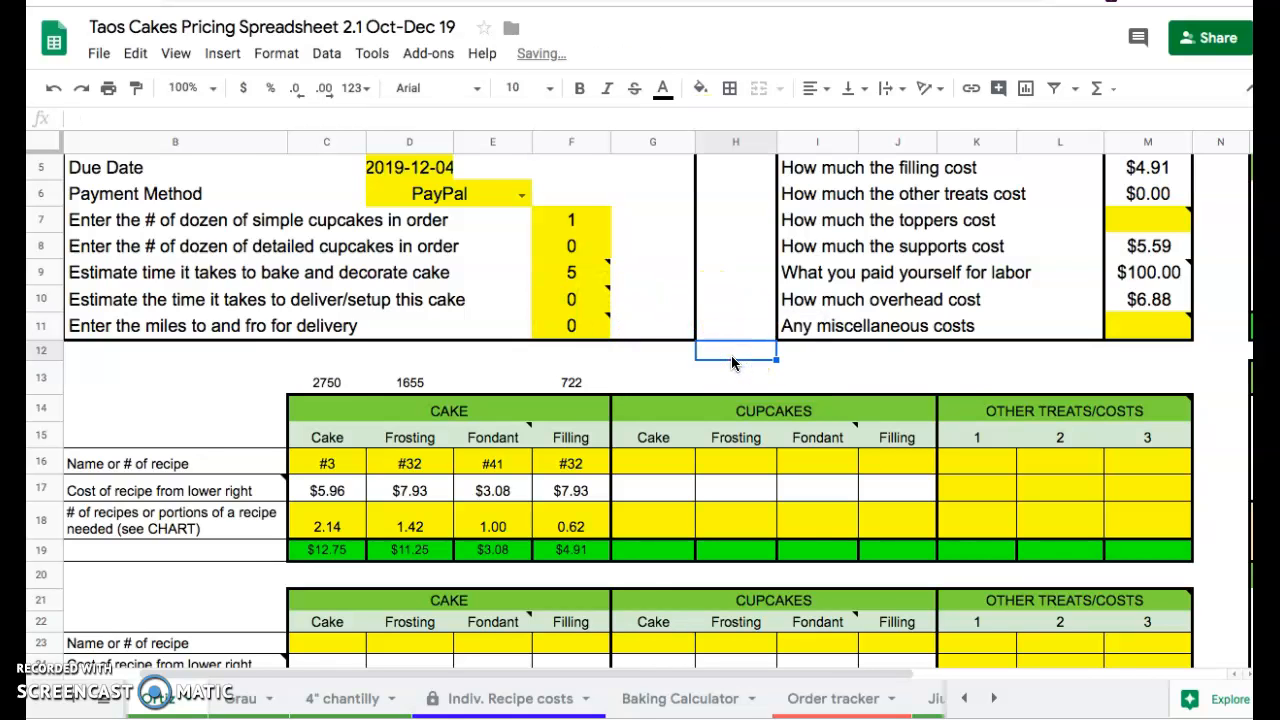
In the Cake and Order Notes, write a reminder to put happy birthday with the recipient's first name on the board
scroll(731, 355, "right", 5)
scroll(731, 360, "down", 2)
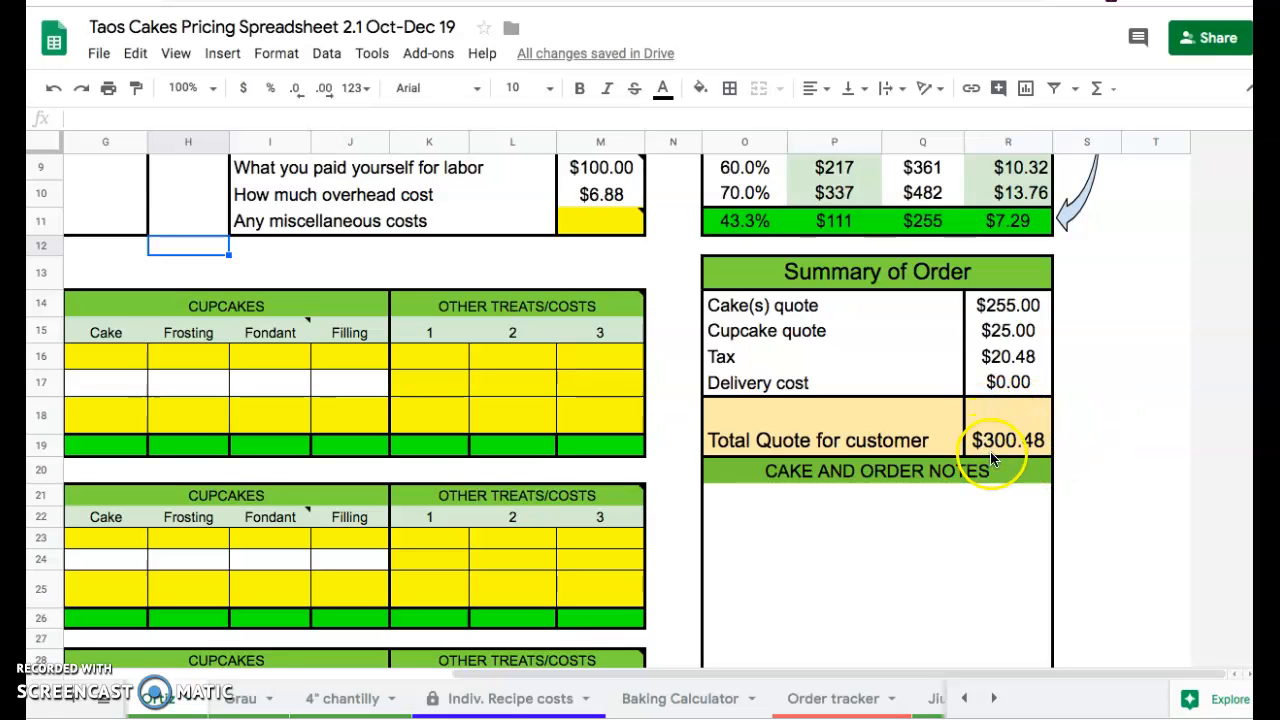
left_click(828, 519)
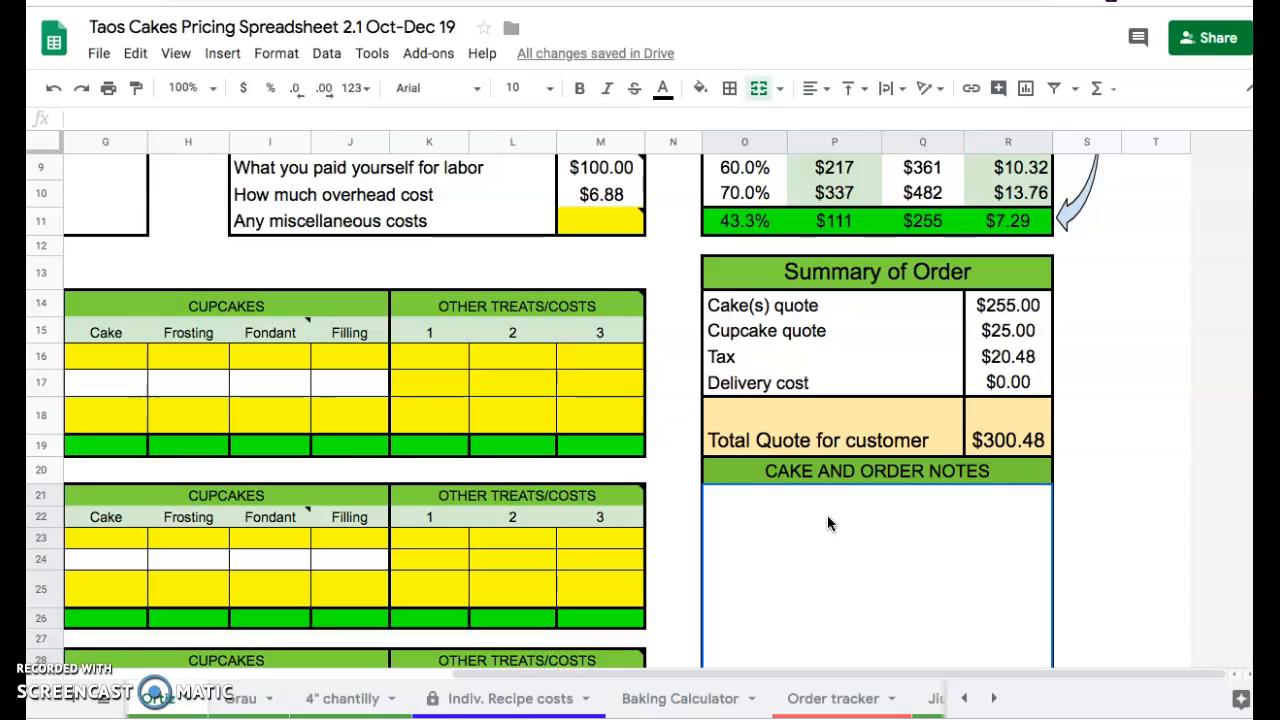
type("pla")
key("BackSpace")
key("BackSpace")
type("u")
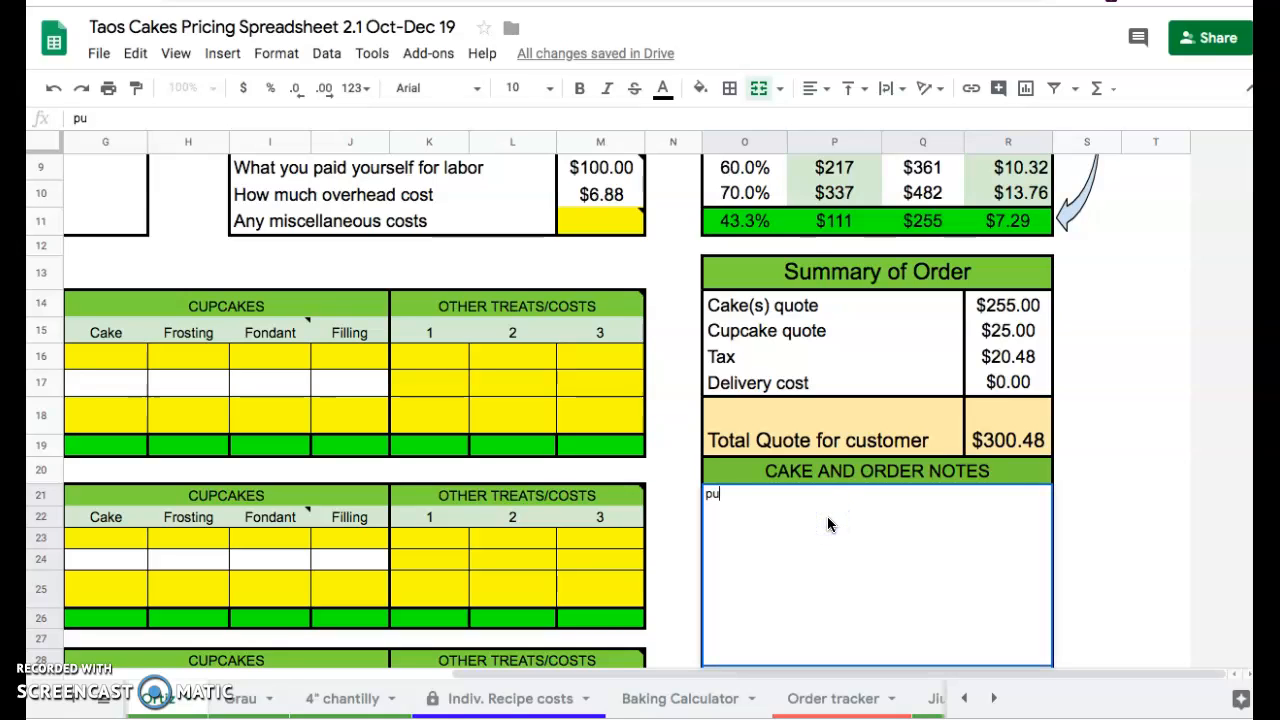
type("t happy bir")
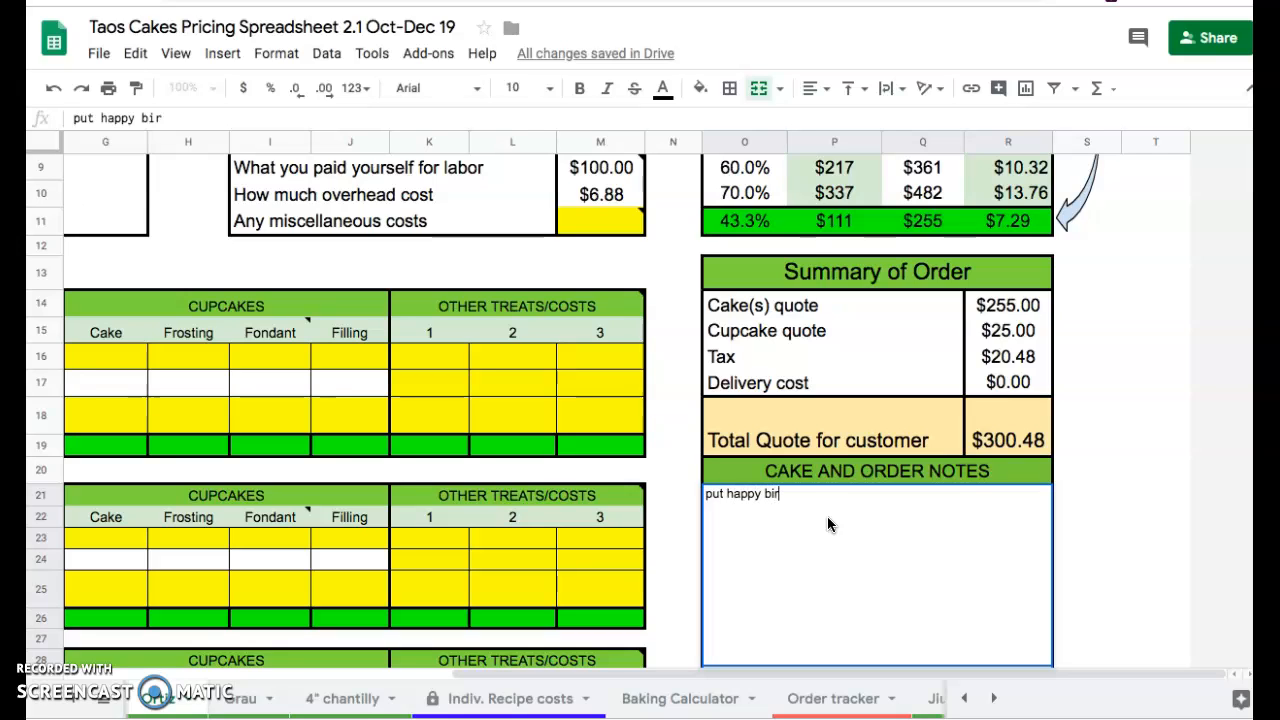
type("thday josh on board ")
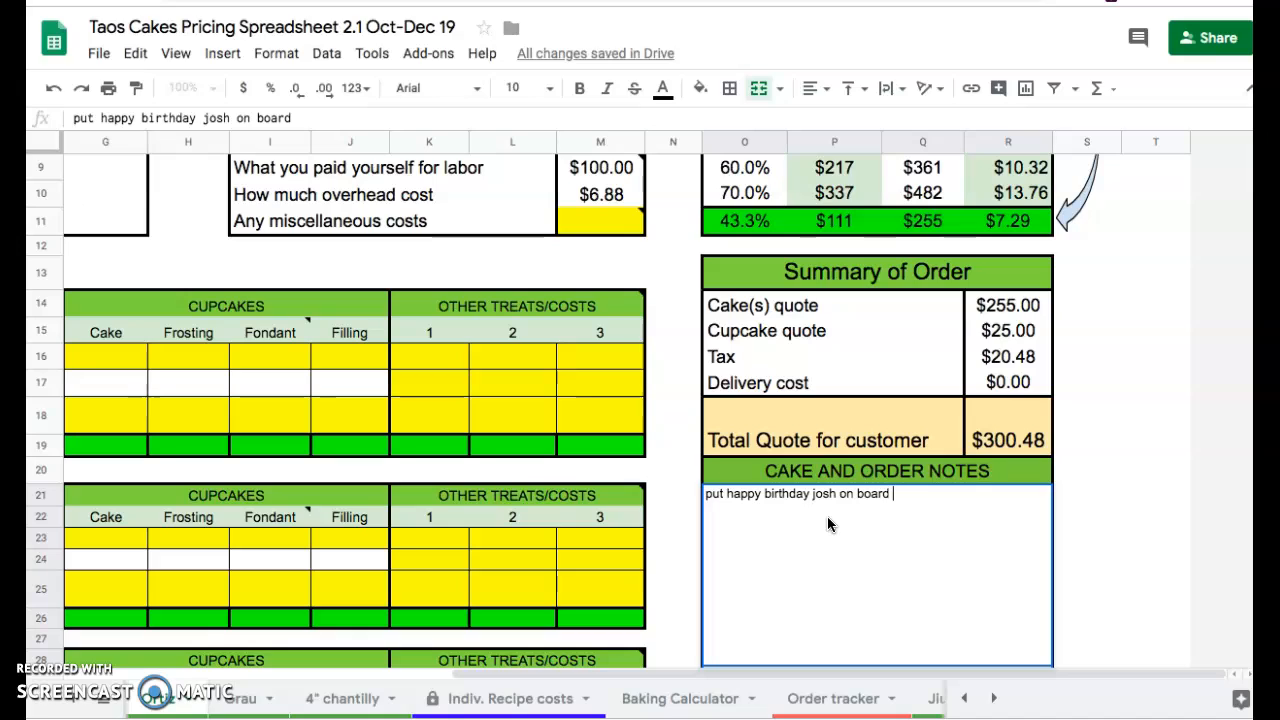
type(",")
left_click(1109, 555)
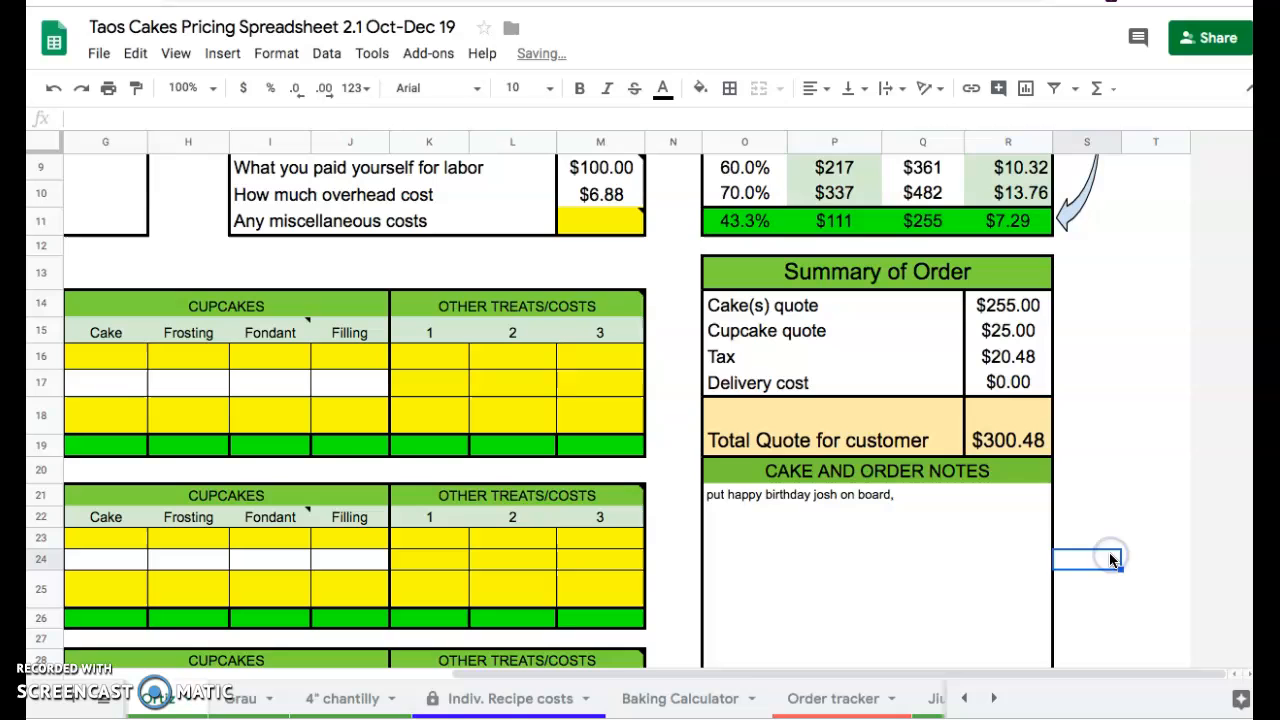
Review the completed costing sheet, including the order notes, the order summary, the sheet's options, the order details and the Other Items quantities
left_click(961, 553)
scroll(1138, 482, "down", 3)
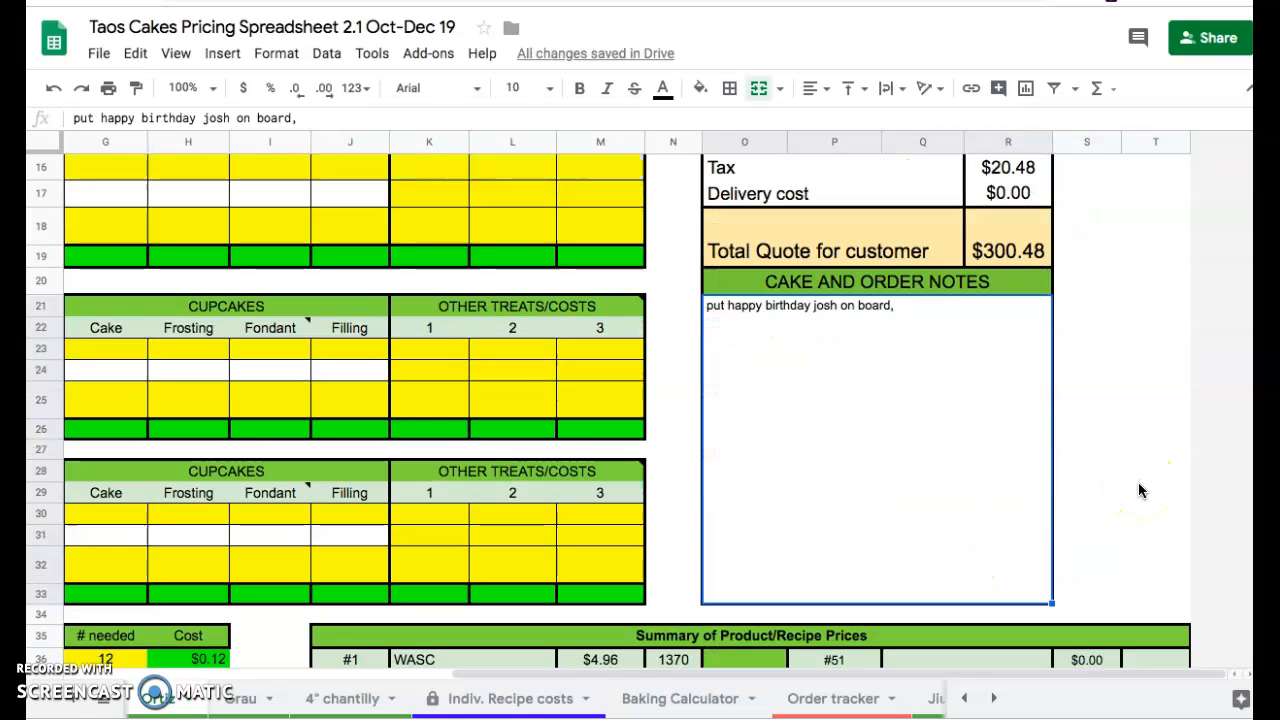
scroll(1138, 482, "up", 2)
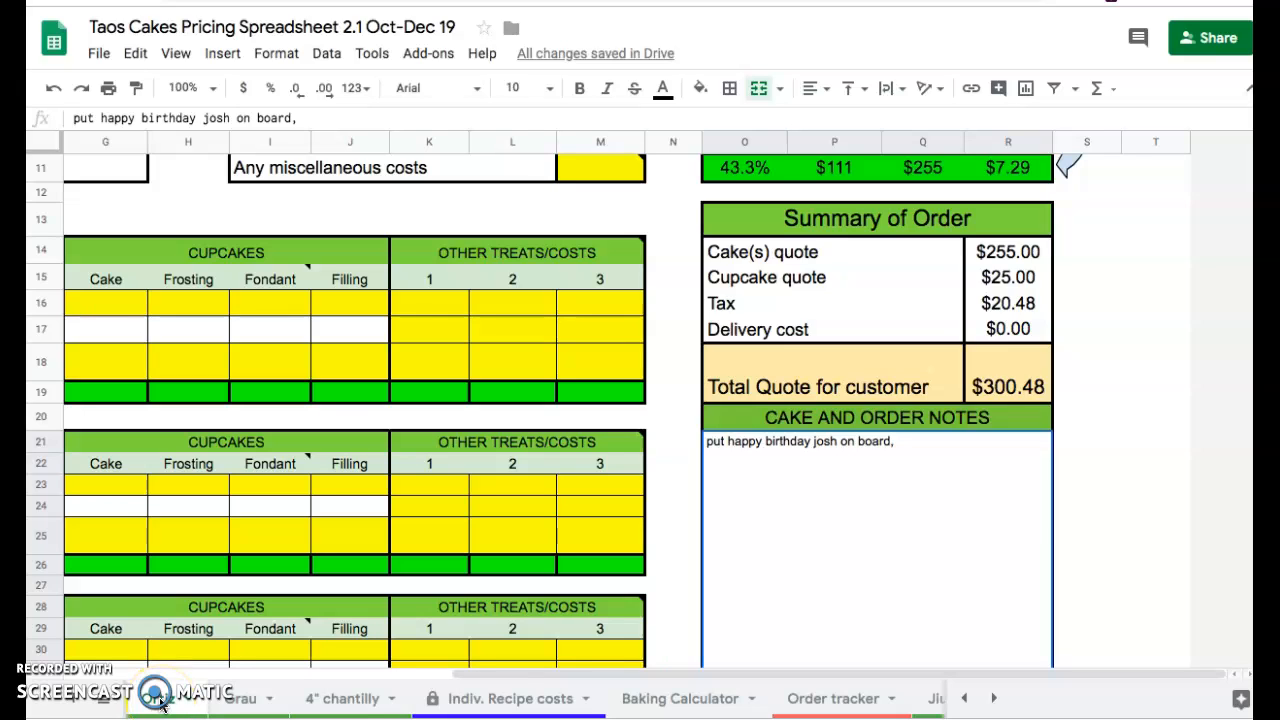
right_click(190, 707)
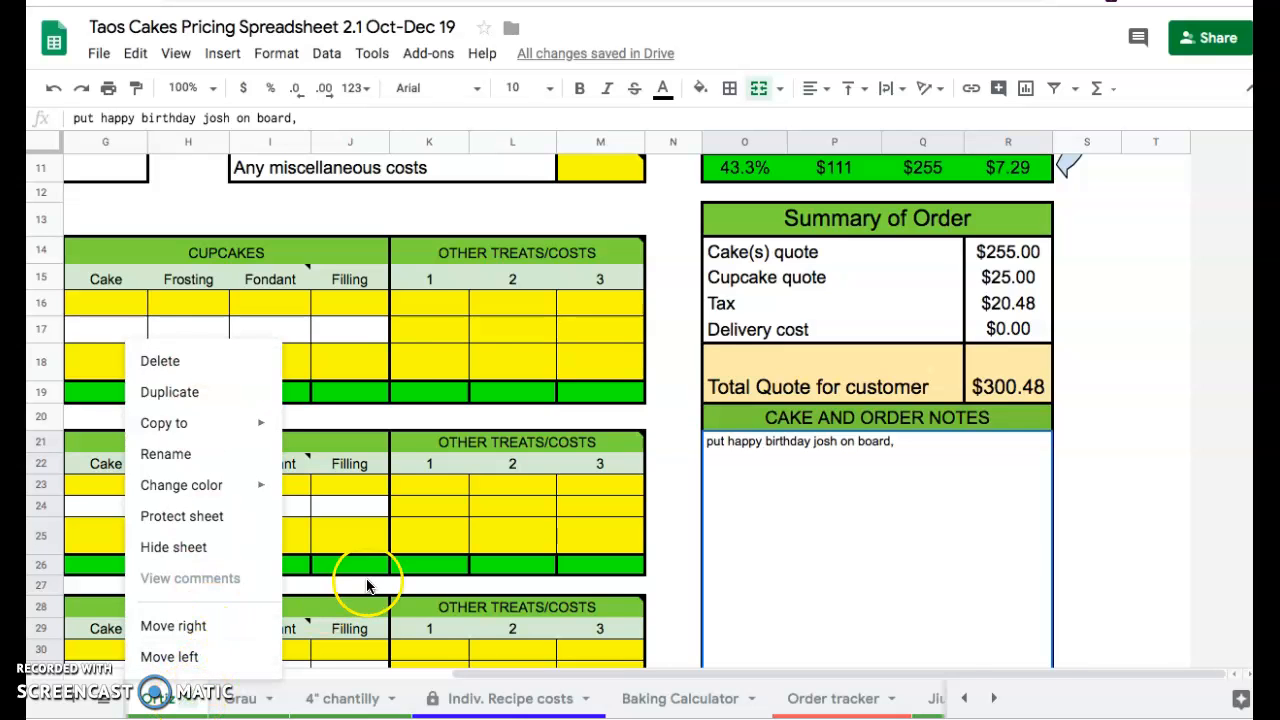
scroll(368, 583, "left", 7)
scroll(368, 583, "up", 3)
left_click(355, 515)
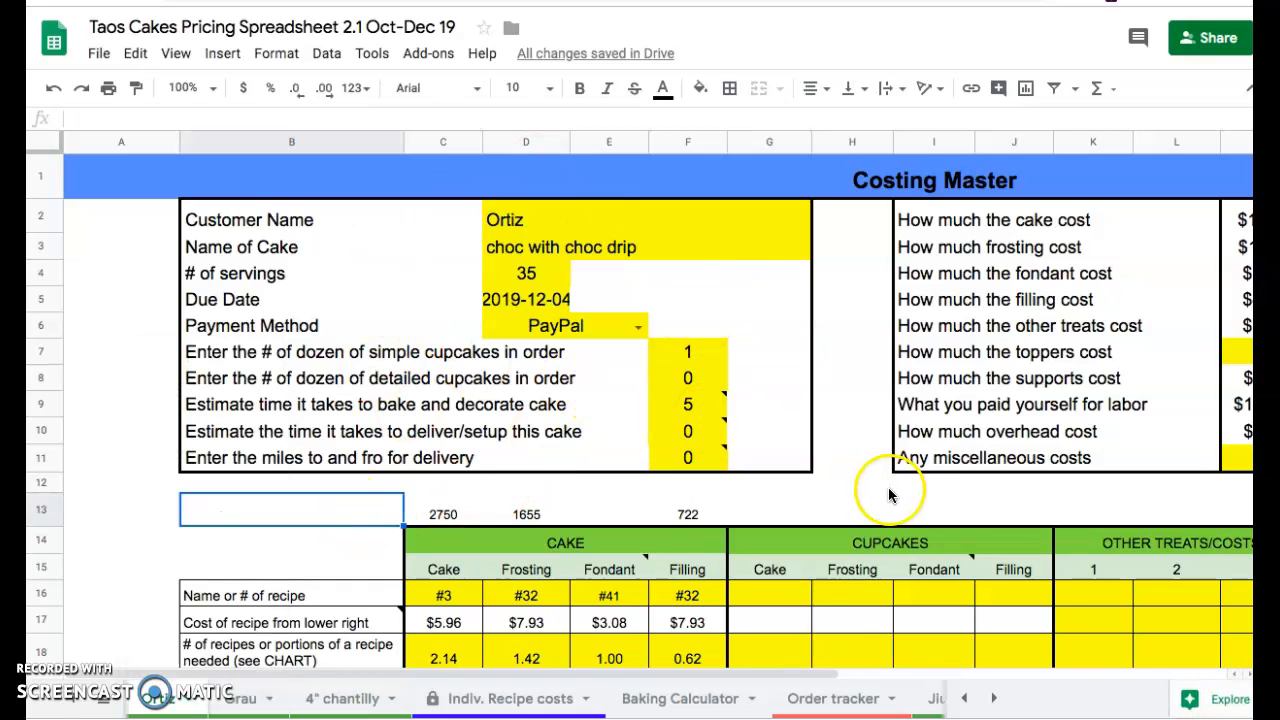
scroll(880, 490, "right", 7)
scroll(860, 545, "down", 3)
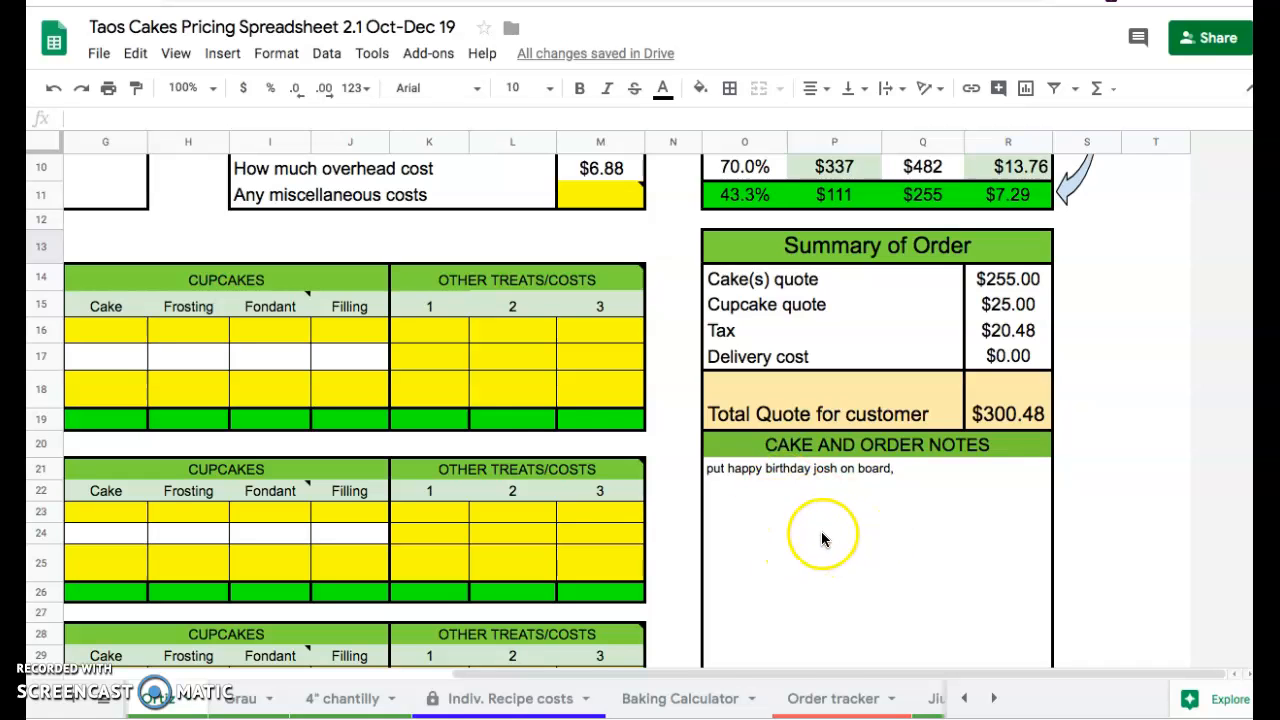
left_click(480, 443)
scroll(480, 447, "left", 6)
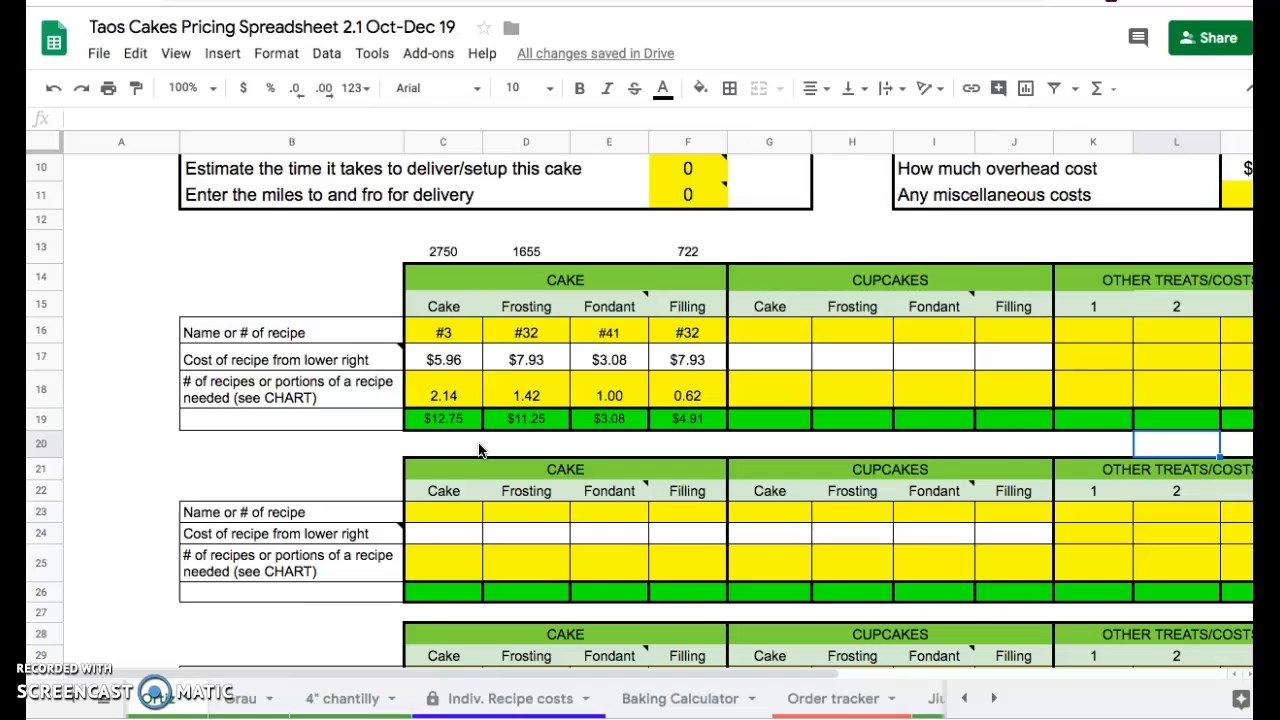
scroll(480, 450, "up", 3)
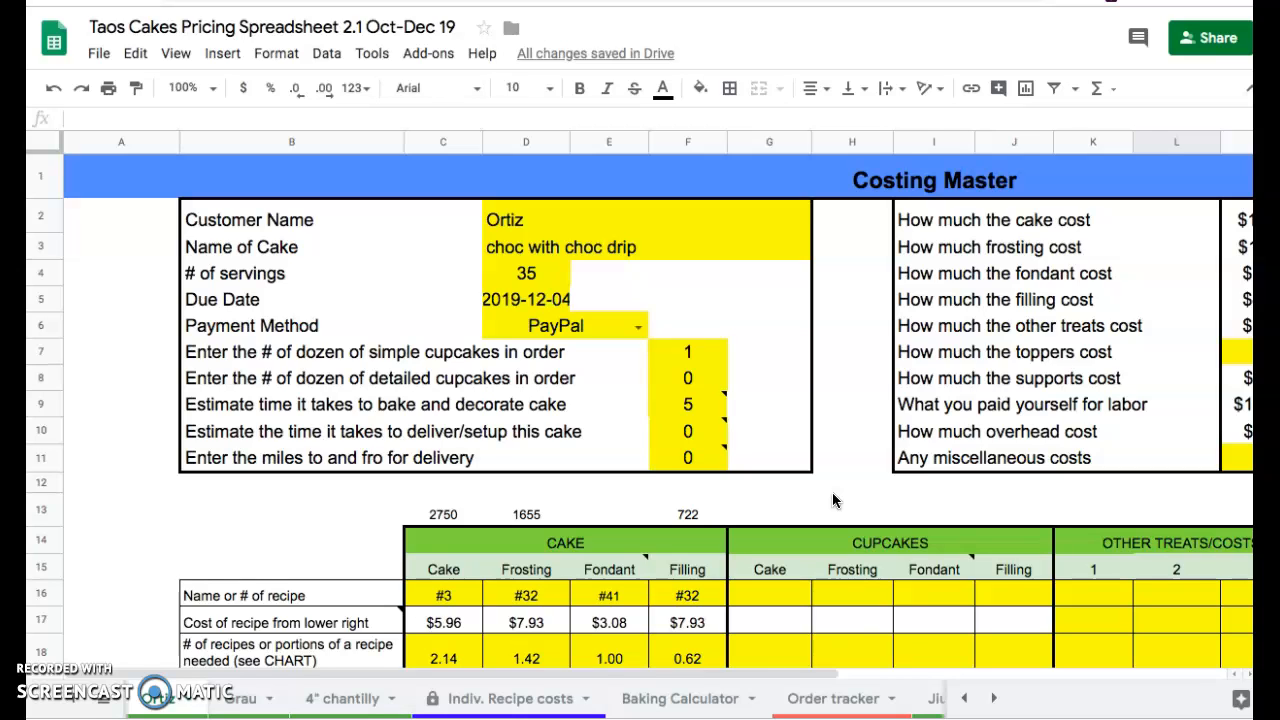
scroll(832, 492, "down", 10)
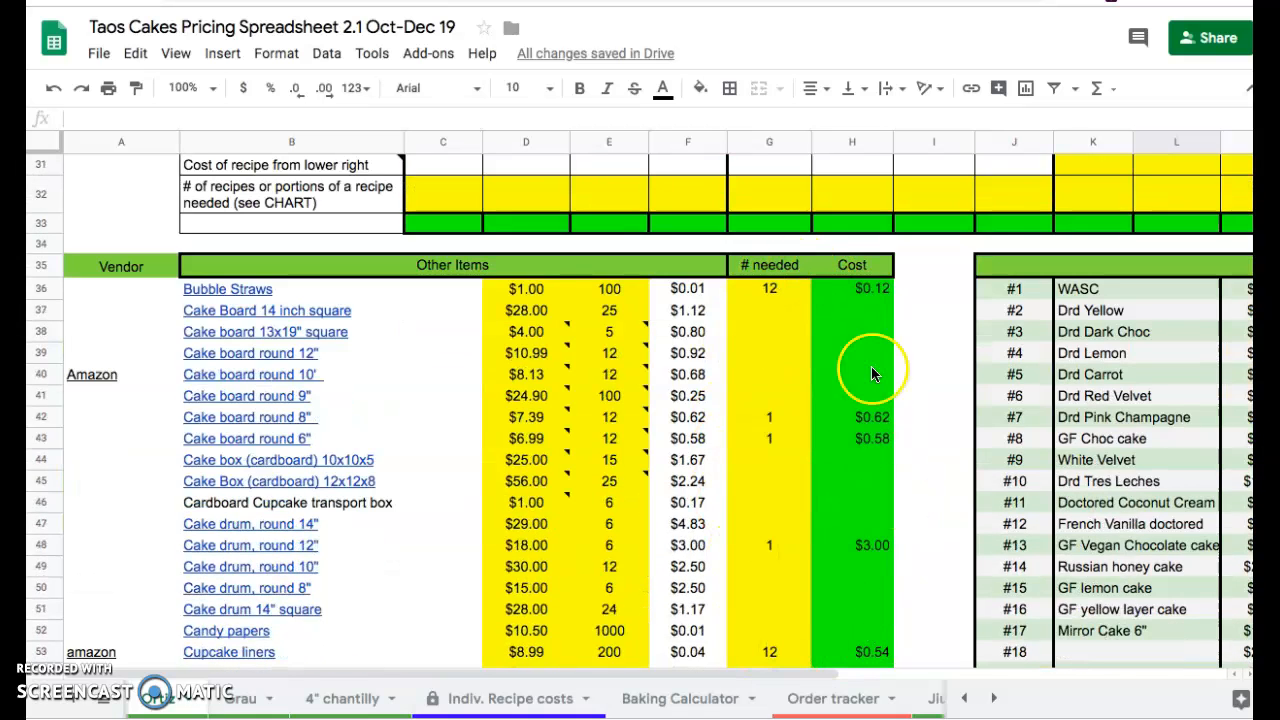
scroll(933, 412, "up", 10)
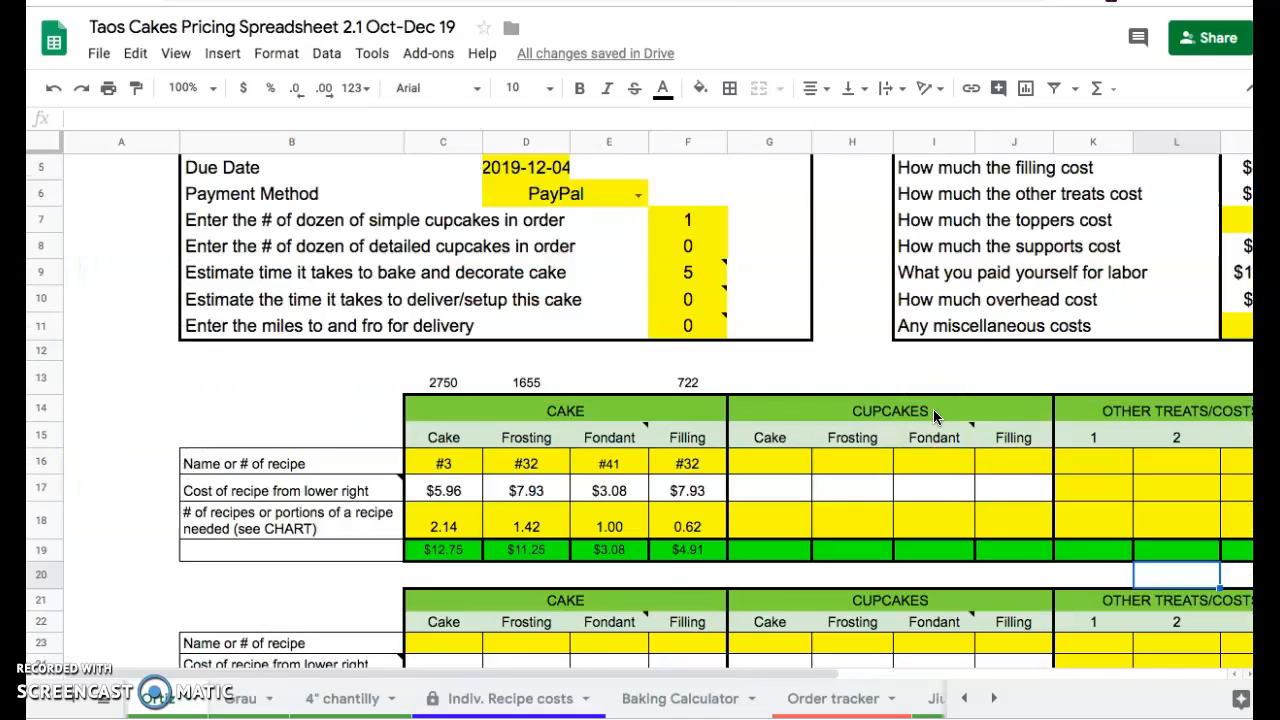